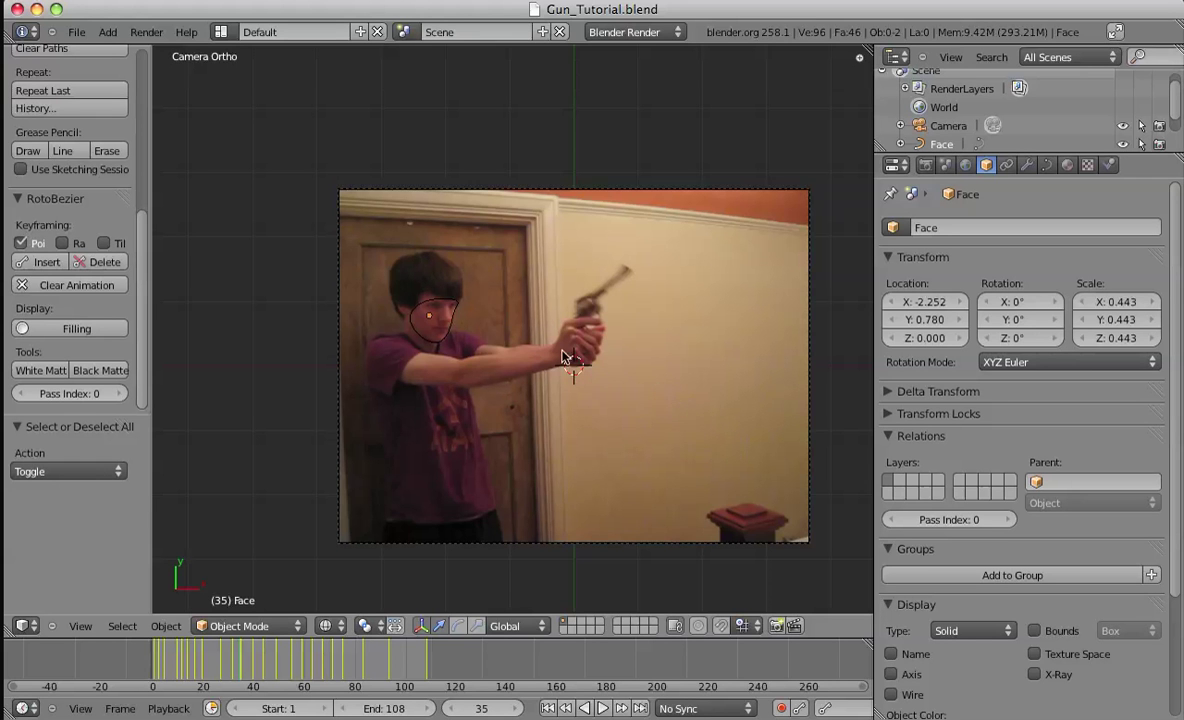
Scrub the timeline to check how the Face mask follows the head, and return to frame 1.
scroll(563, 352, "up", 3)
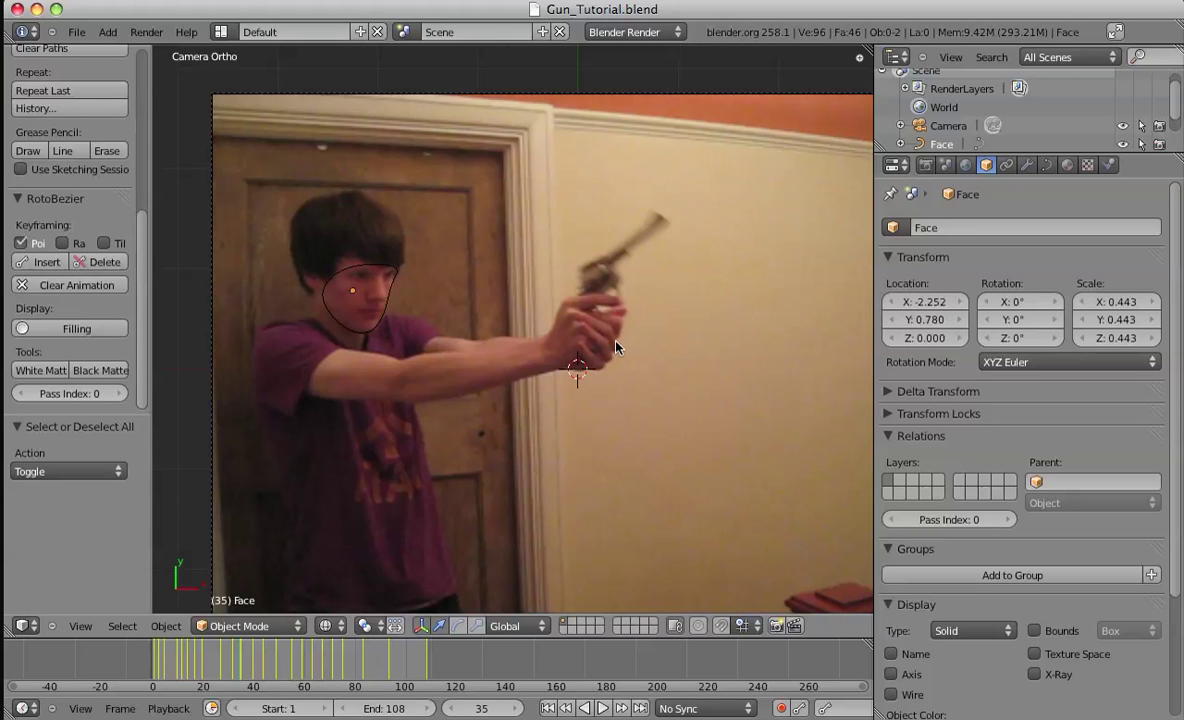
scroll(616, 347, "down", 3)
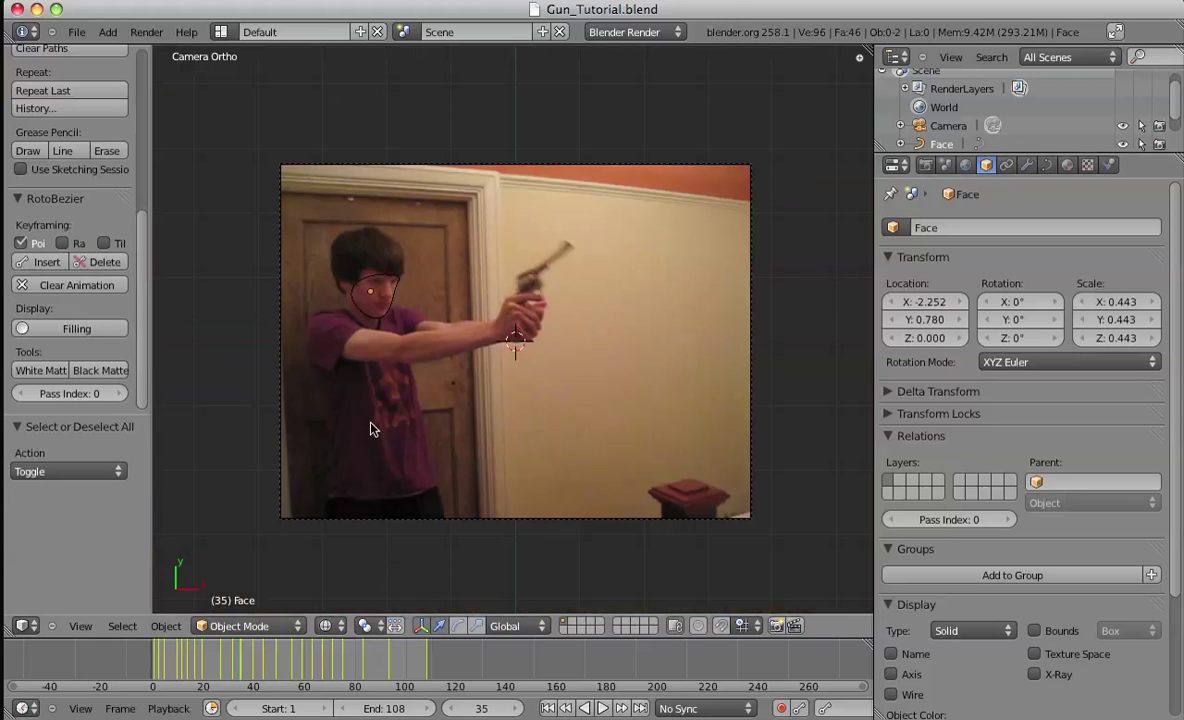
middle_click_drag(466, 312, 500, 334, "shift")
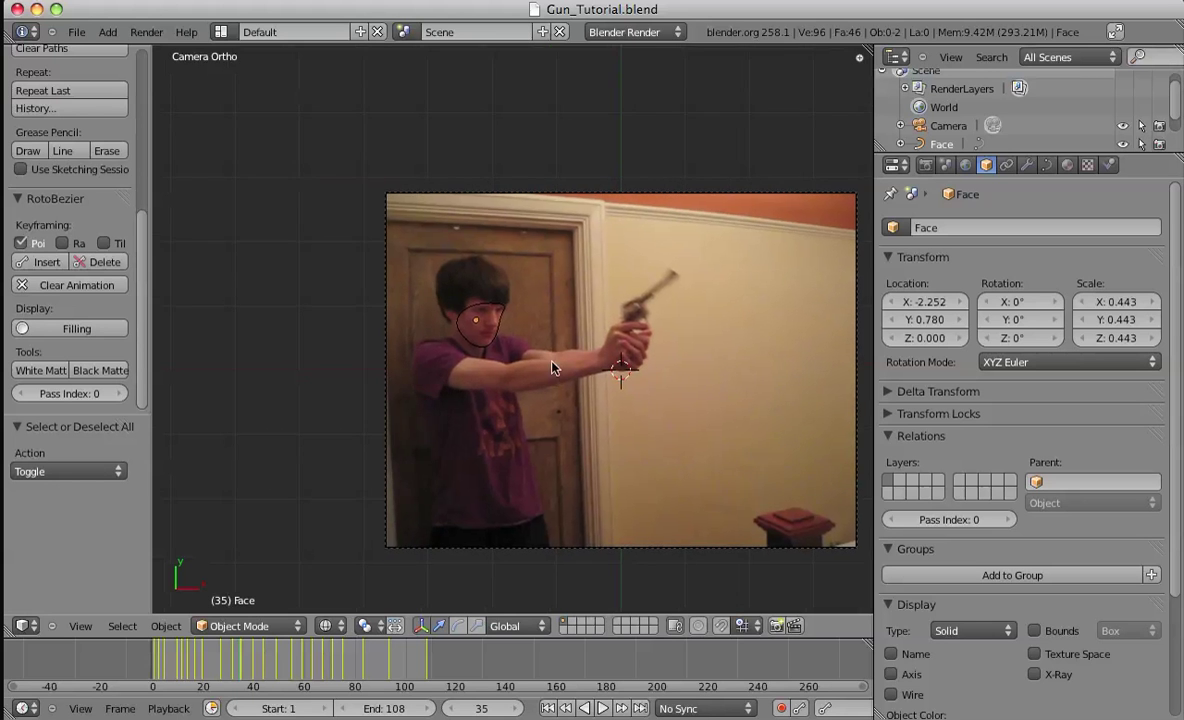
scroll(392, 308, "up", 5)
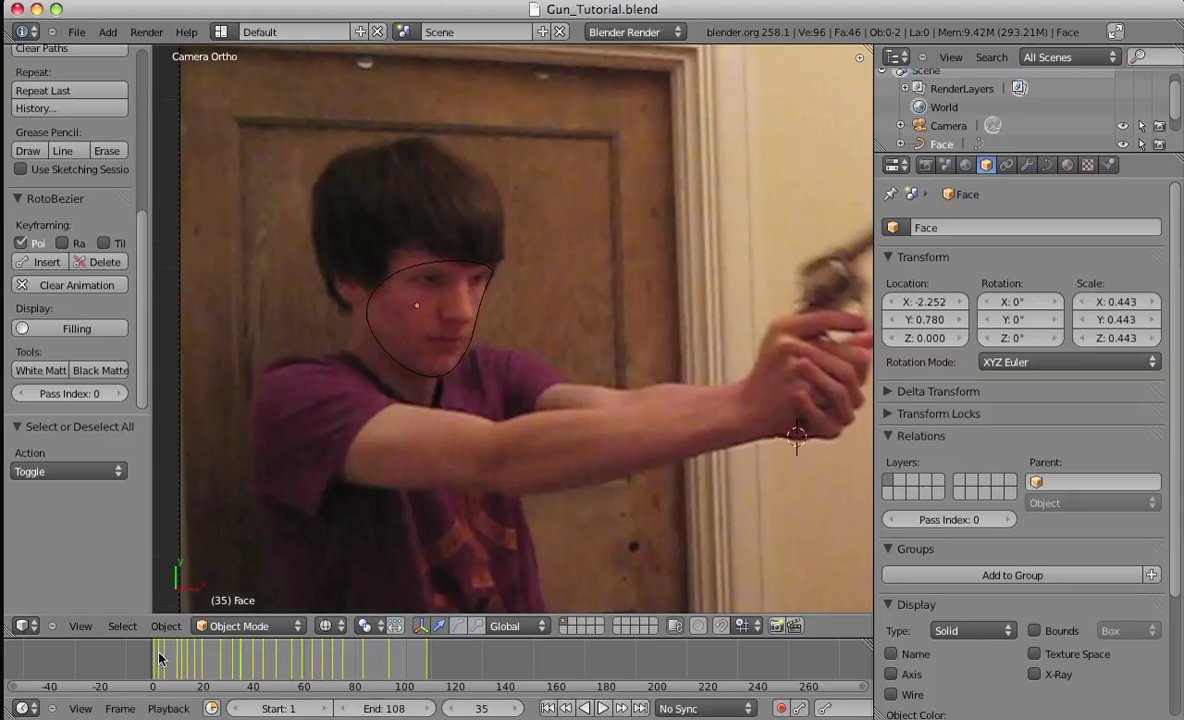
left_click_drag(158, 654, 364, 666)
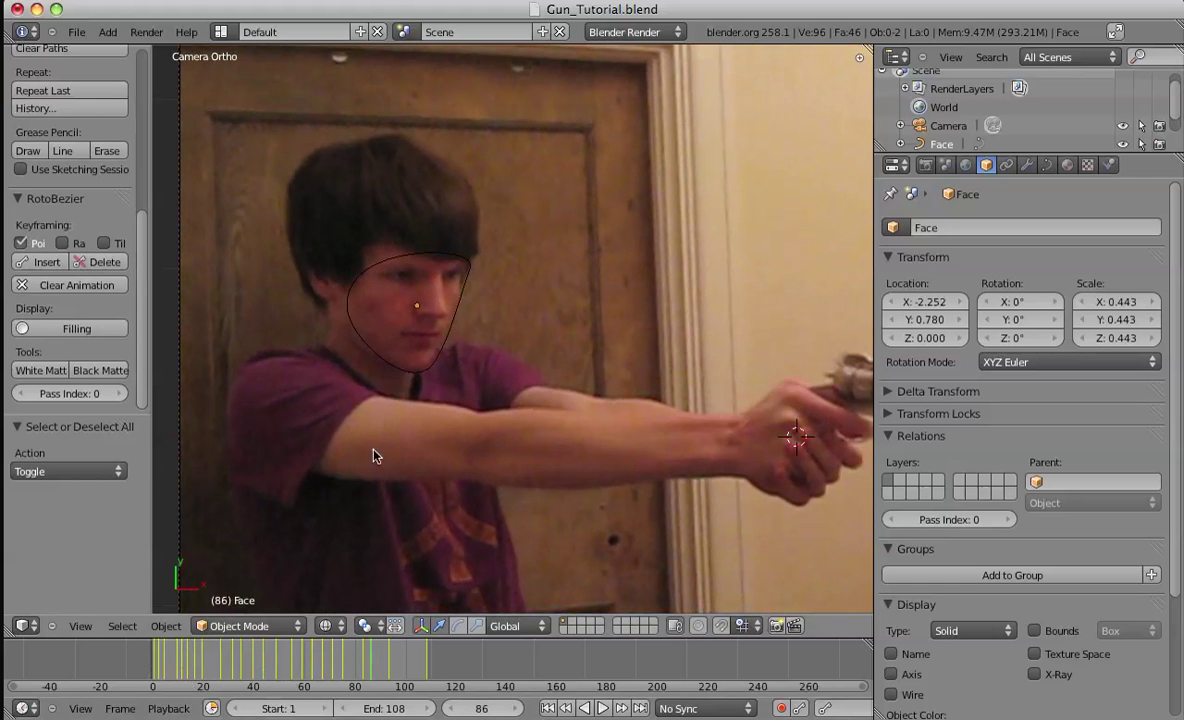
left_click(547, 708)
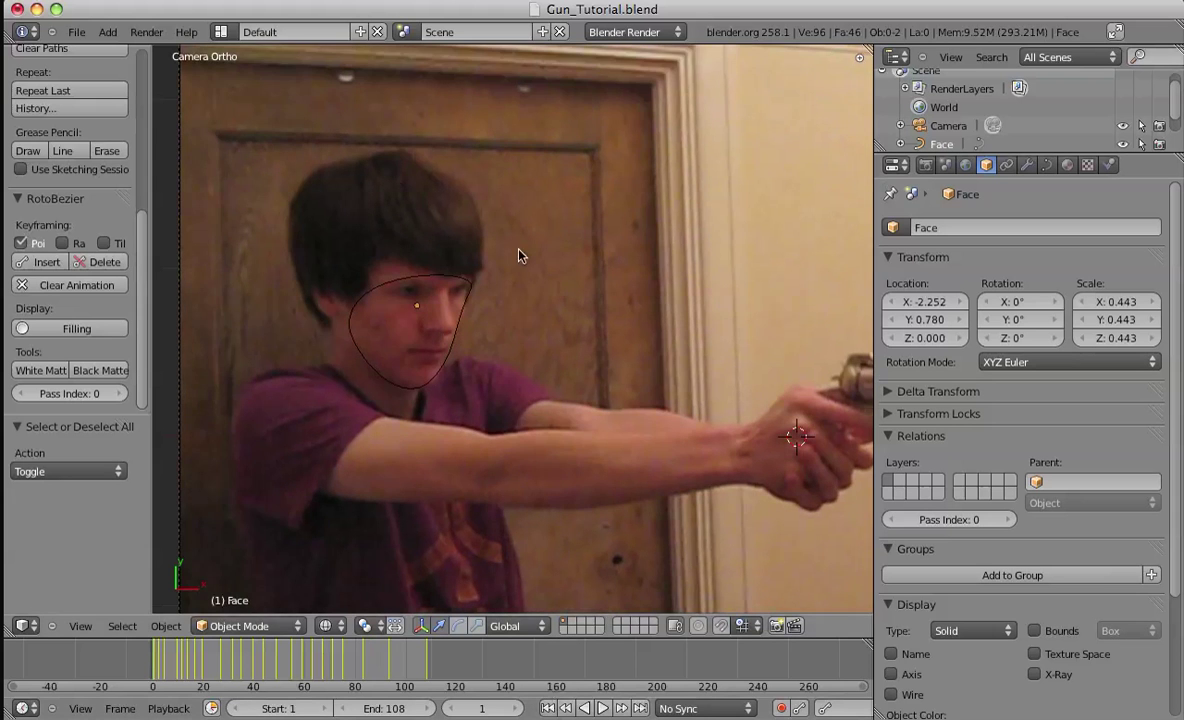
Play the animation over the full camera frame to review the outlined Face mask's motion, and stop playback.
scroll(446, 293, "down", 5)
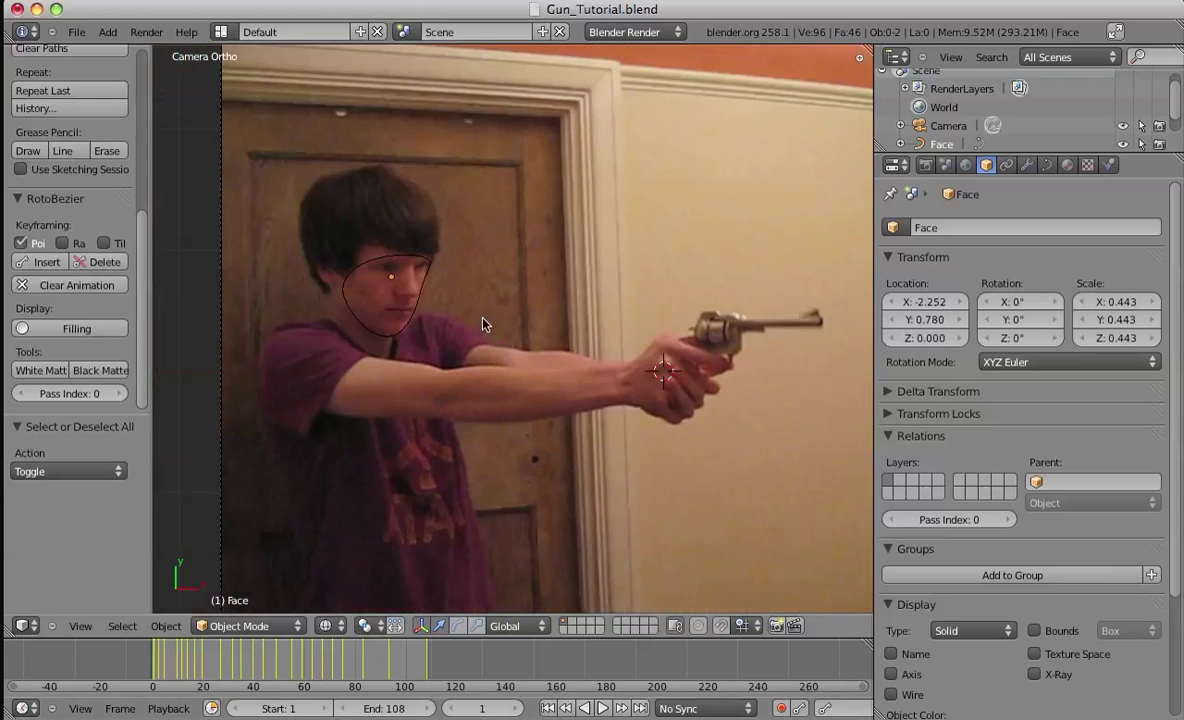
key("alt+a")
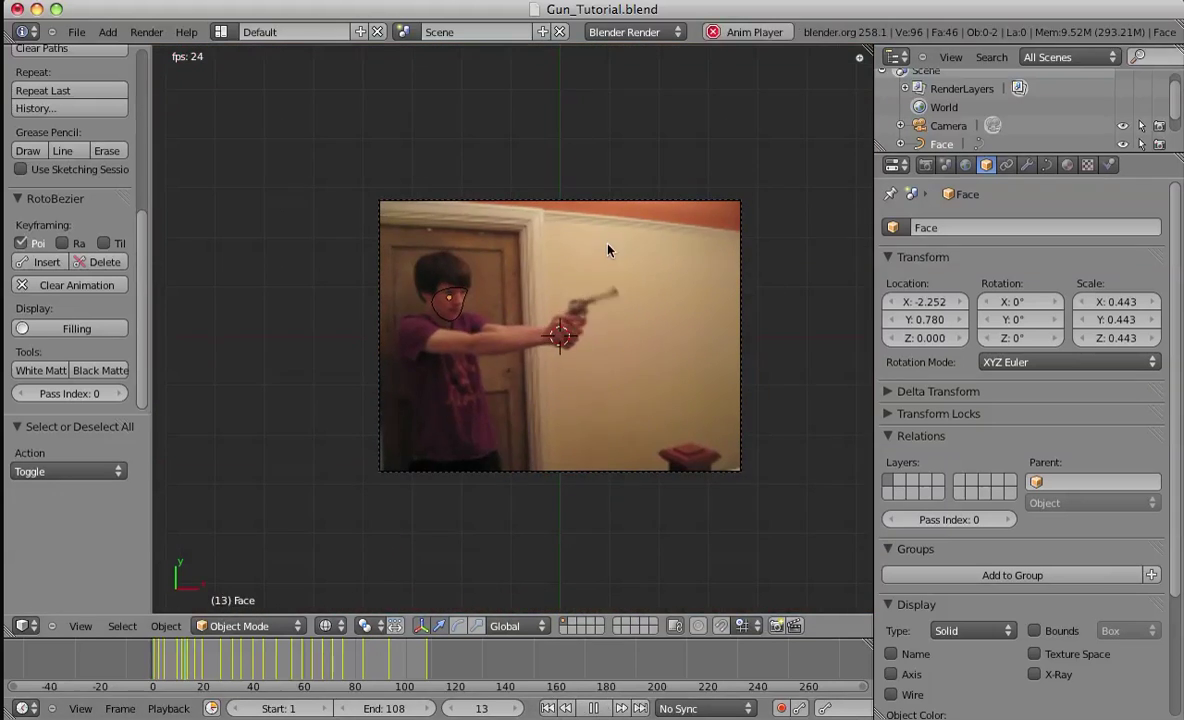
scroll(573, 291, "up", 3)
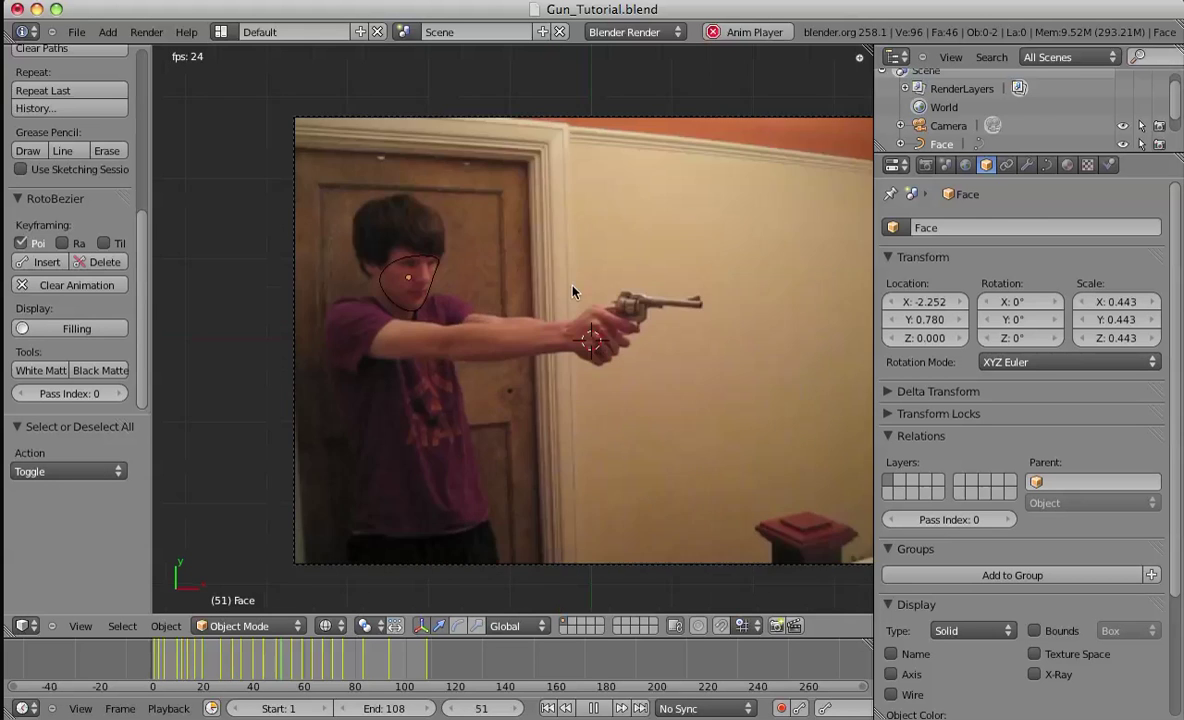
scroll(573, 291, "up", 1)
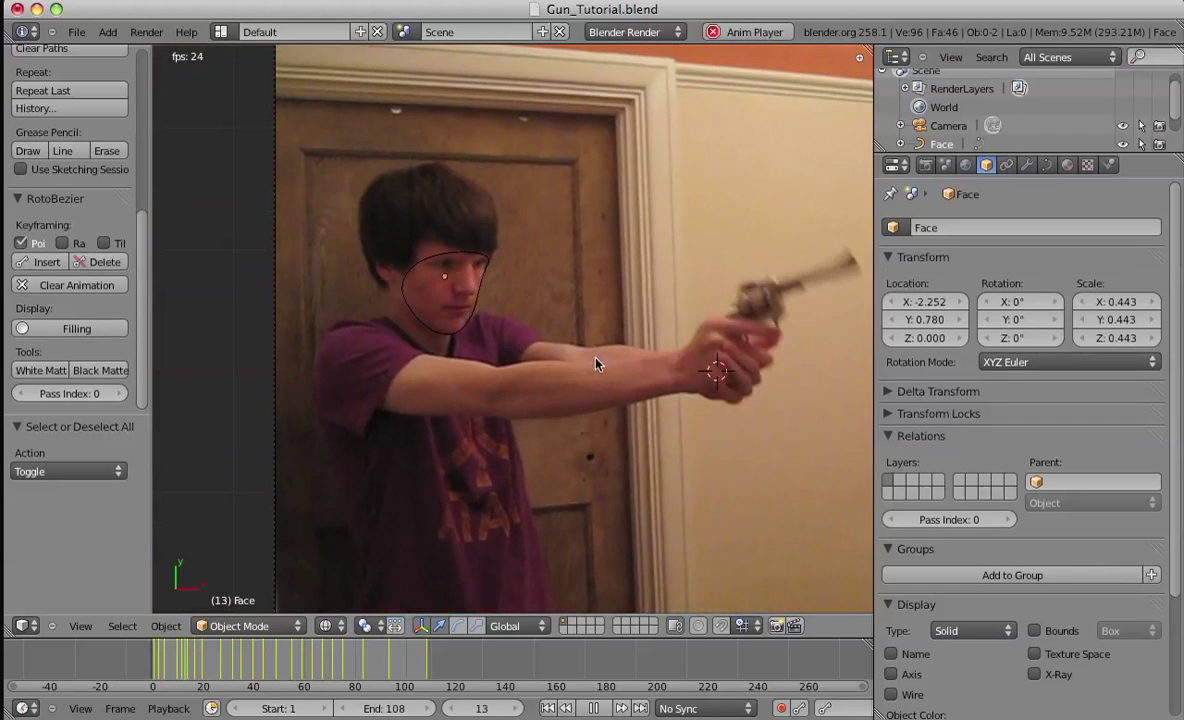
key("alt+a")
Display the Face mask in solid shading and move the timeline to frame 29.
key("z")
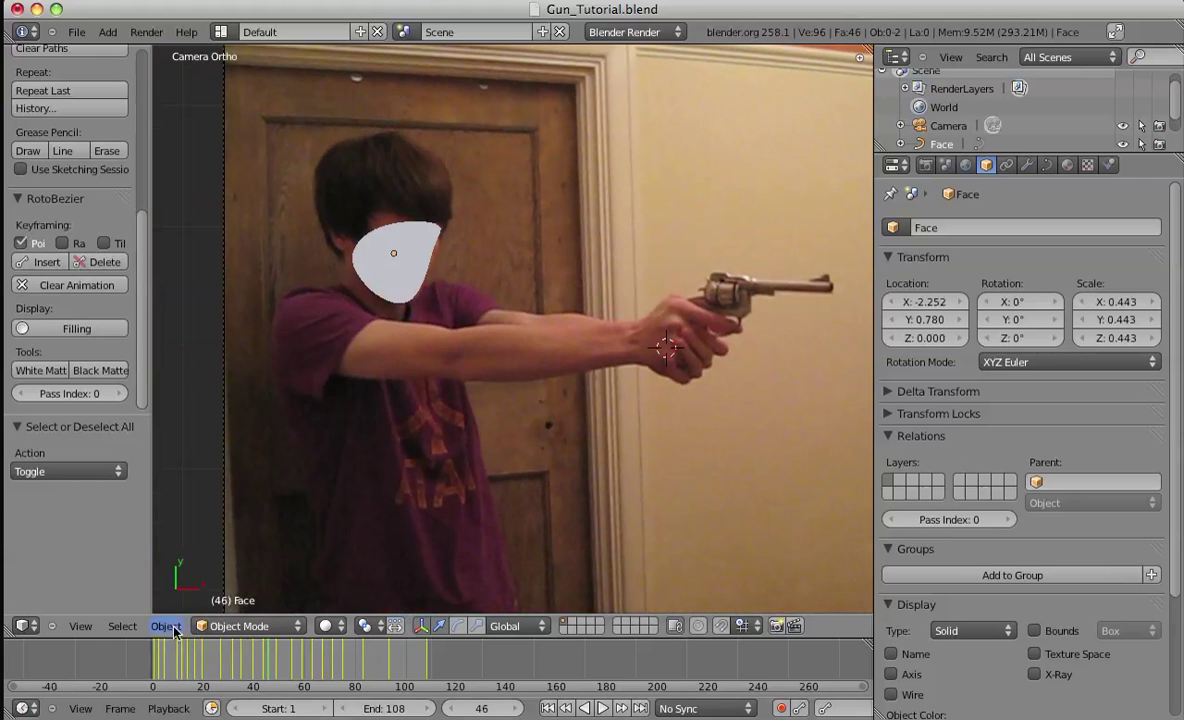
left_click_drag(236, 660, 225, 660)
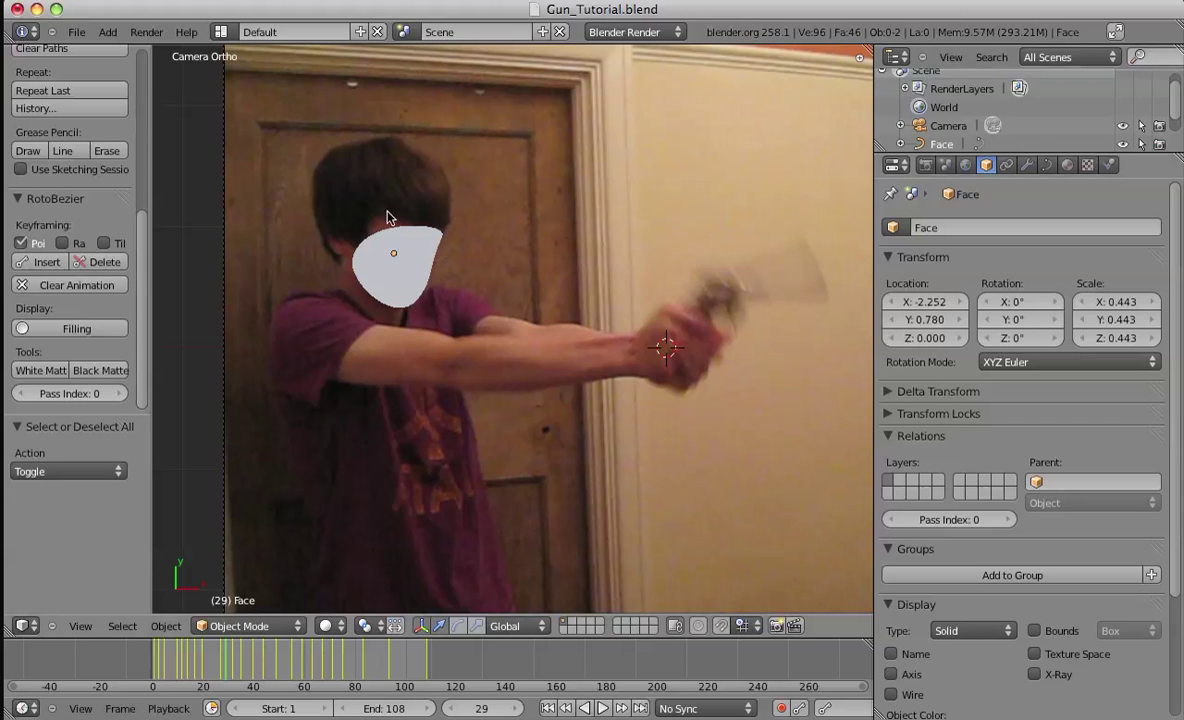
Set the world's horizon color to black as the background for the face matte.
scroll(460, 258, "up", 3)
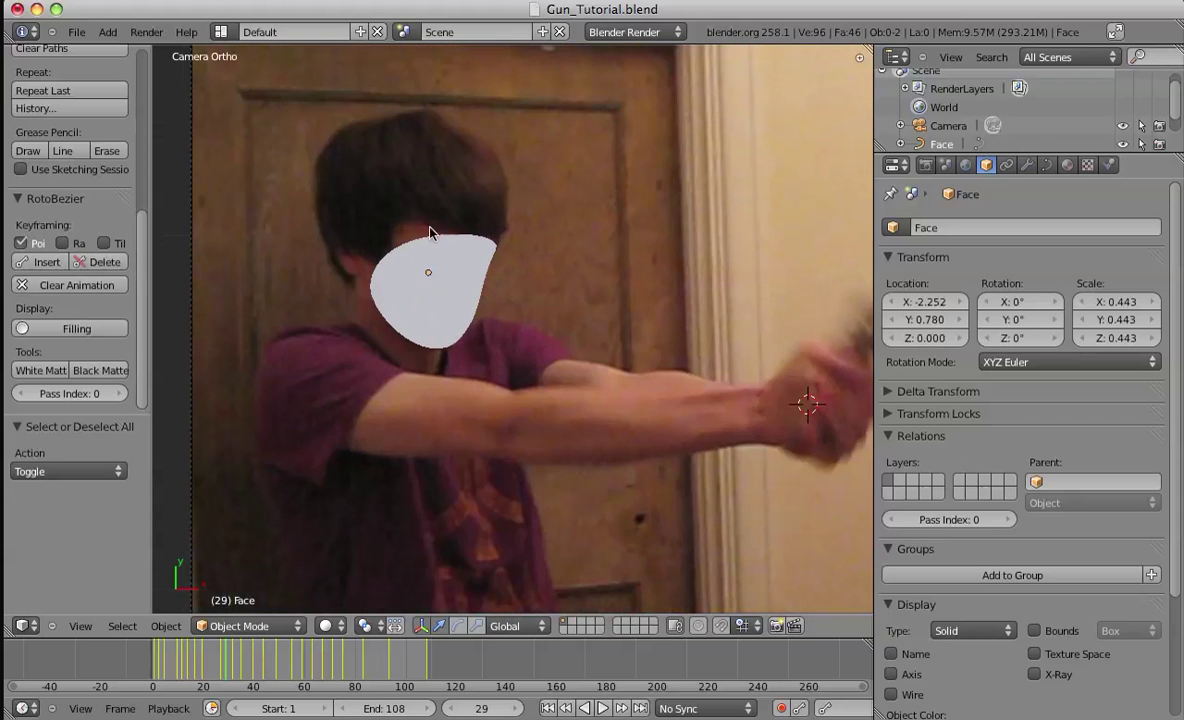
scroll(637, 368, "down", 3)
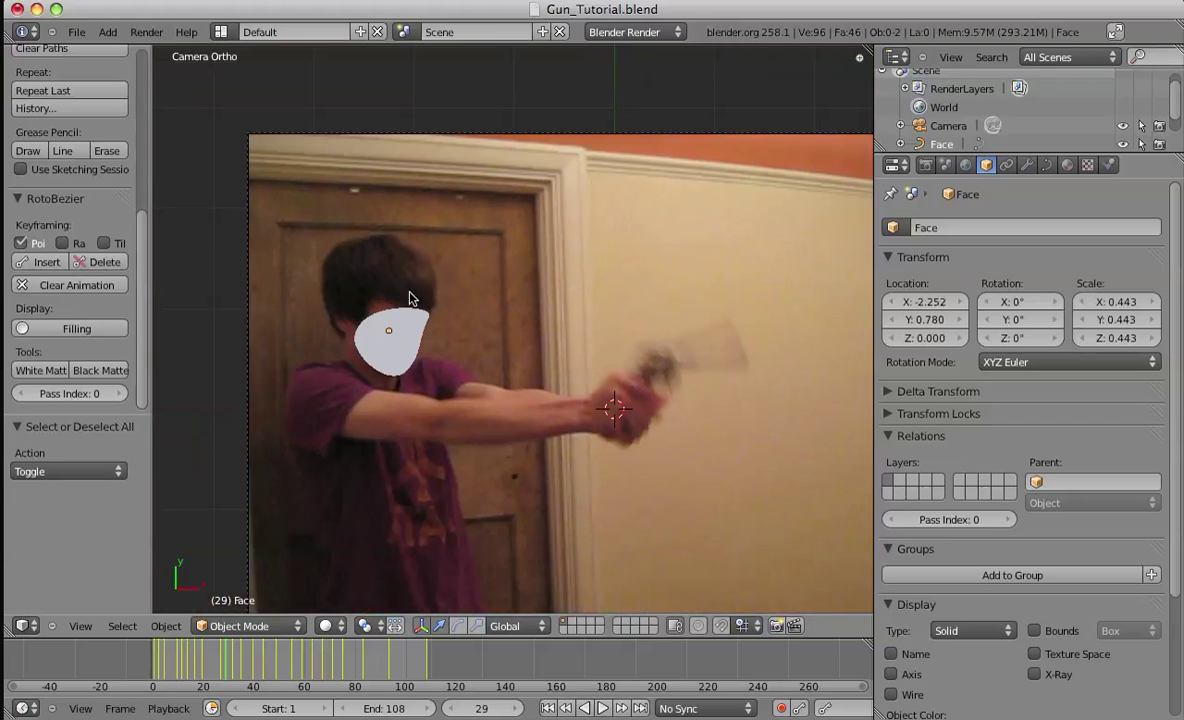
middle_click_drag(410, 298, 383, 277, "shift")
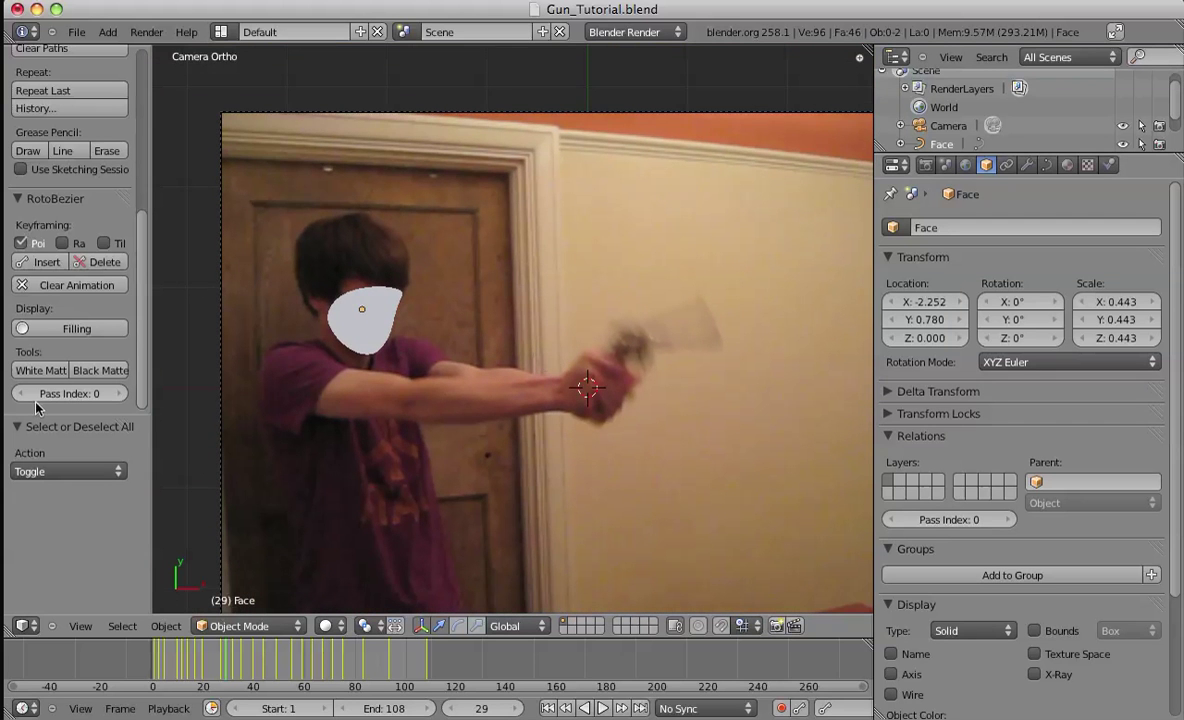
scroll(382, 322, "up", 3)
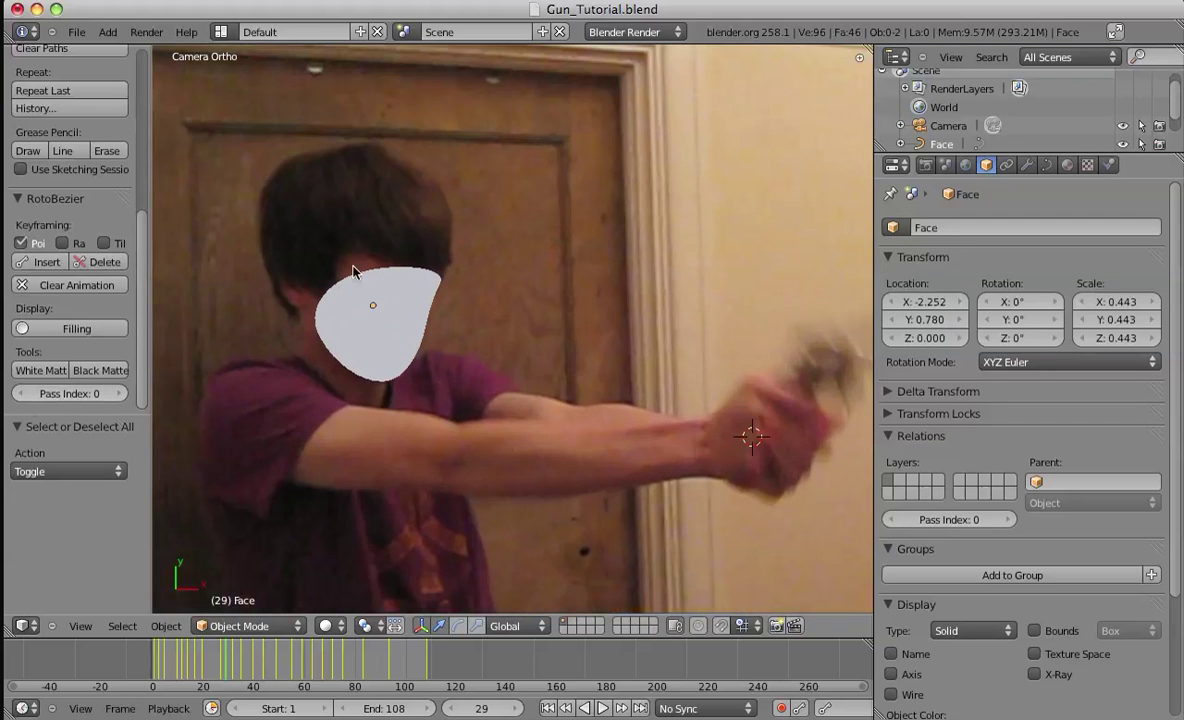
left_click(967, 168)
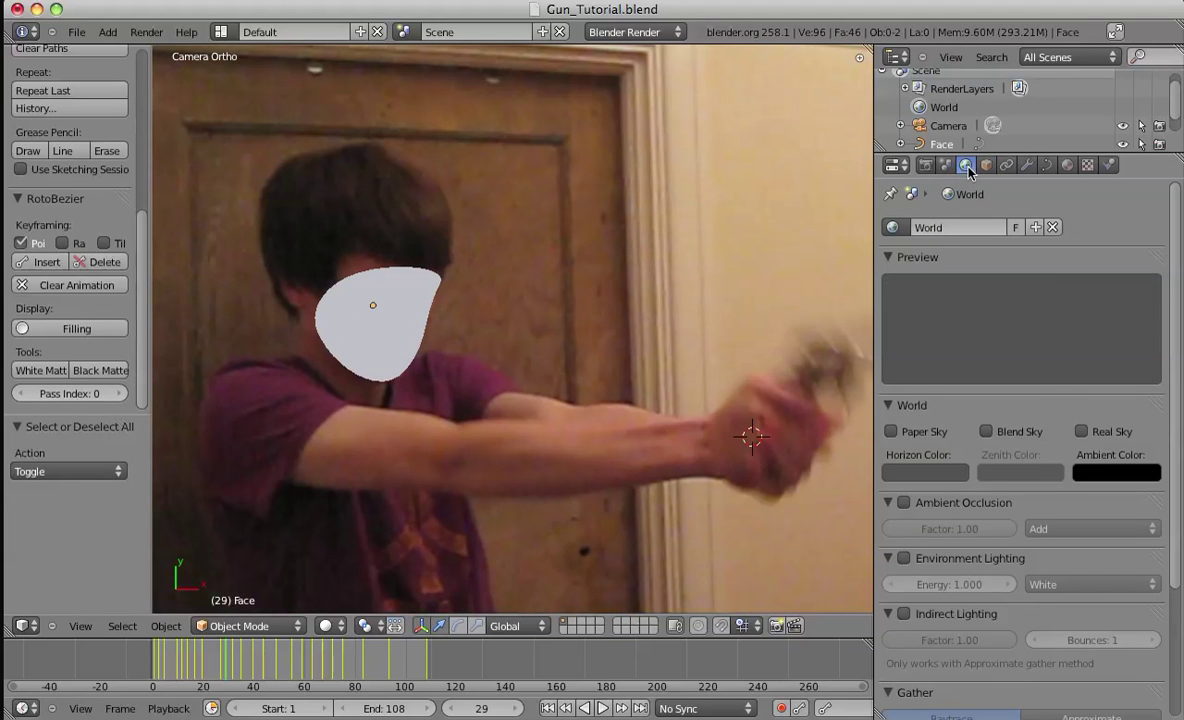
left_click(925, 472)
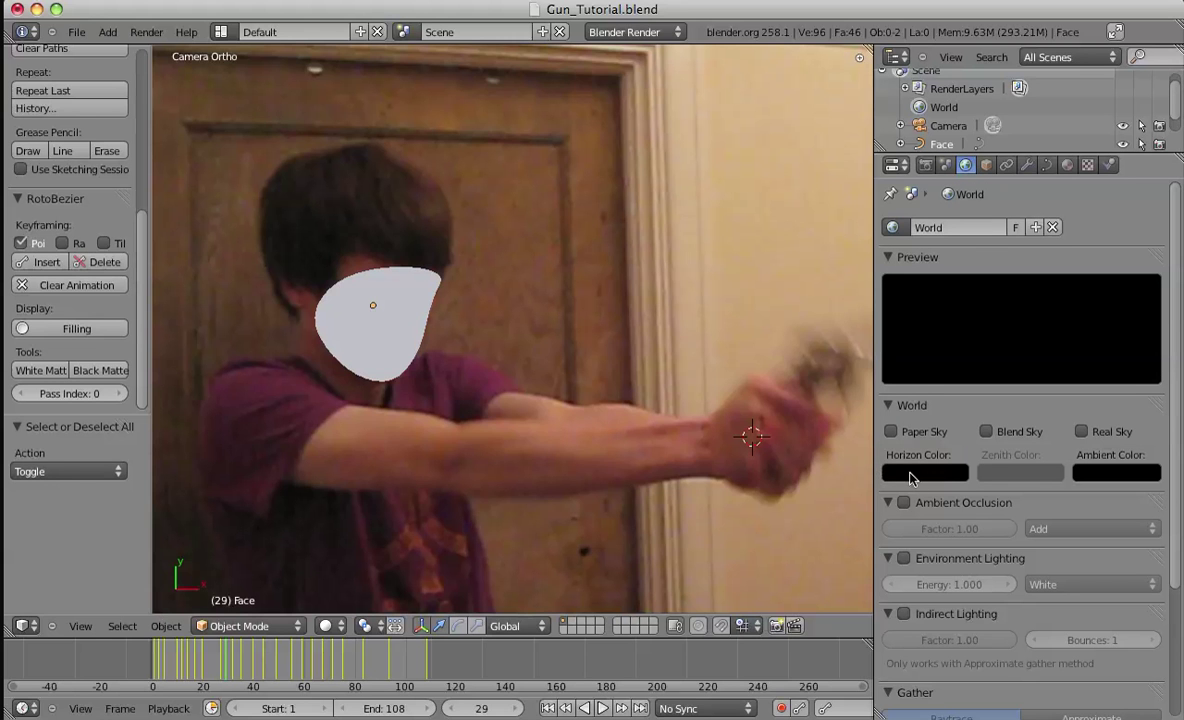
Render the current frame as a still image, examine the white face matte, and return to the 3D view.
scroll(560, 420, "down", 3)
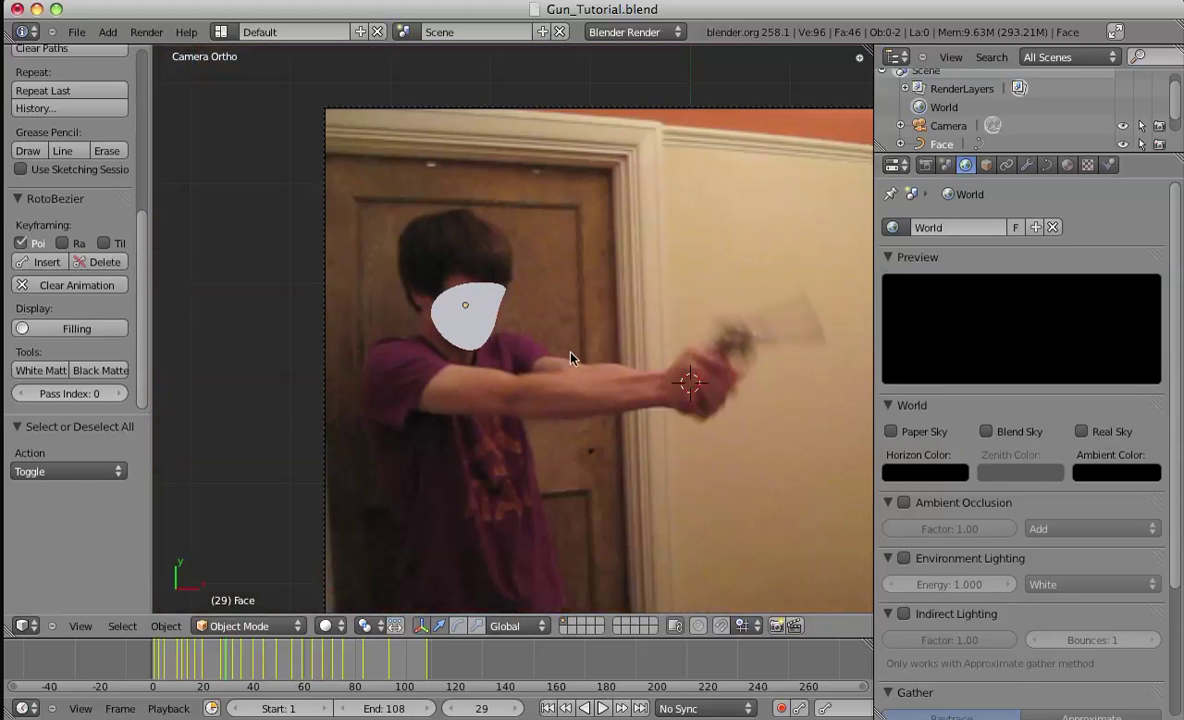
left_click(146, 32)
left_click(171, 47)
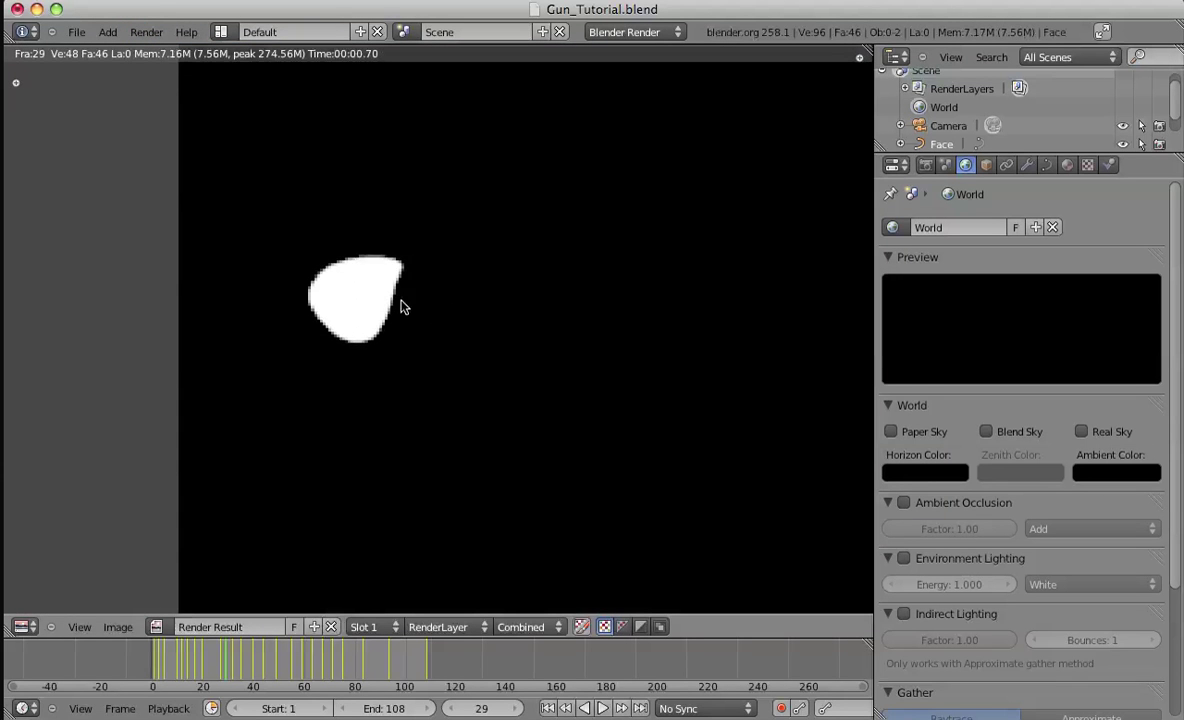
scroll(497, 297, "up", 1)
middle_click_drag(729, 312, 688, 238)
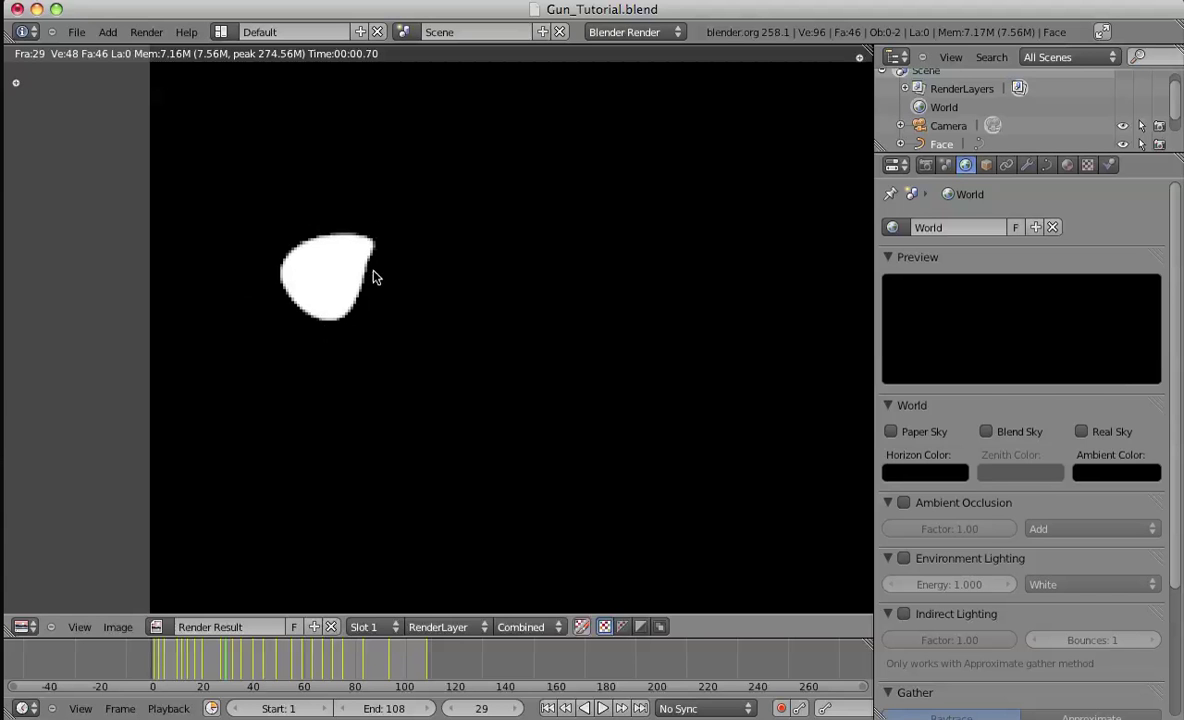
key("ctrl+Left")
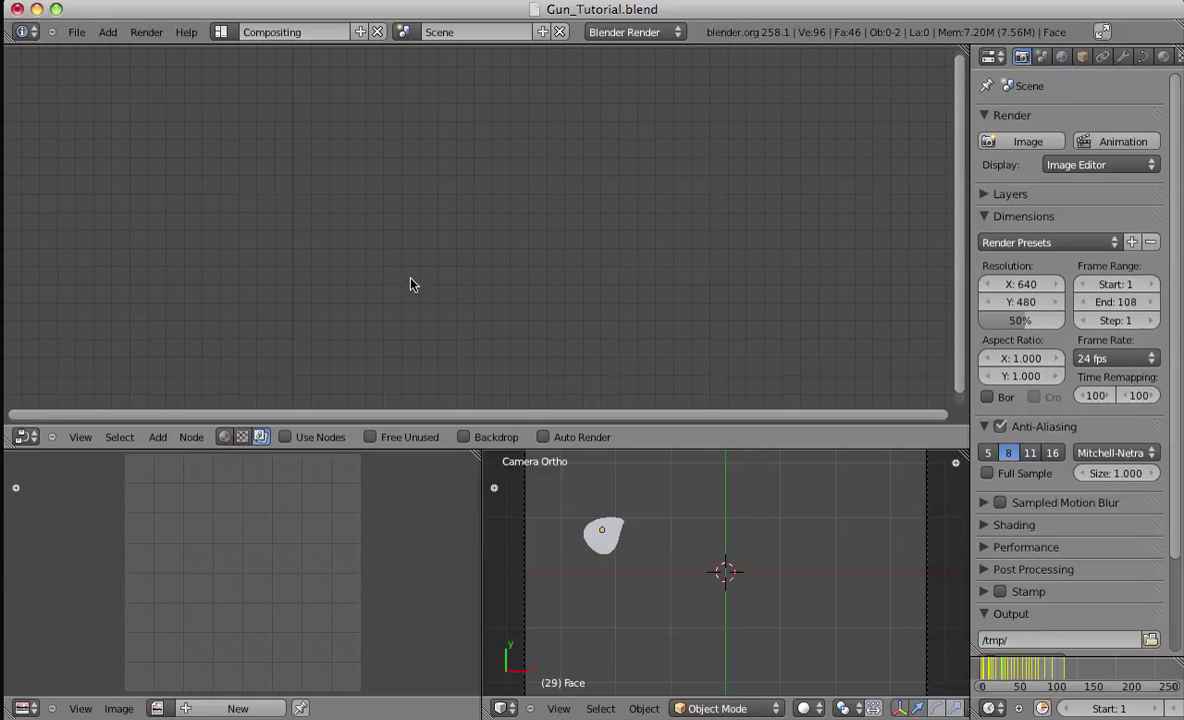
key("ctrl+Right")
key("Escape")
scroll(521, 296, "down", 3)
middle_click_drag(517, 347, 502, 332, "shift")
scroll(502, 332, "up", 5)
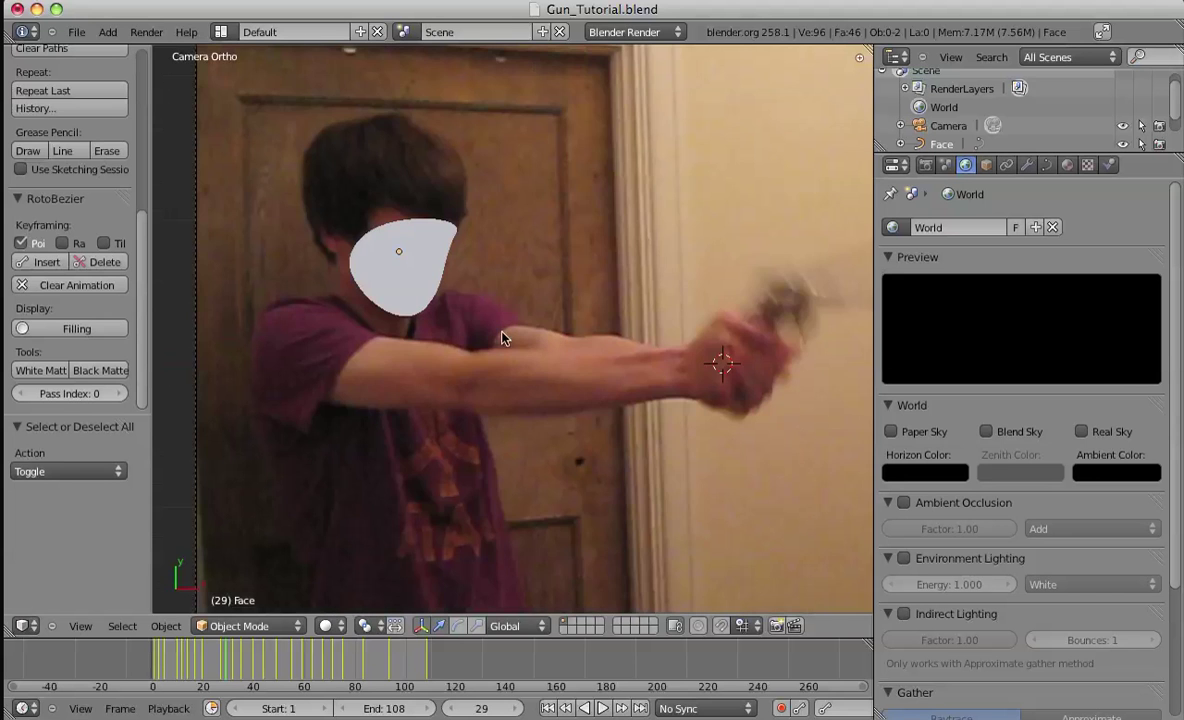
middle_click_drag(584, 310, 502, 286, "shift")
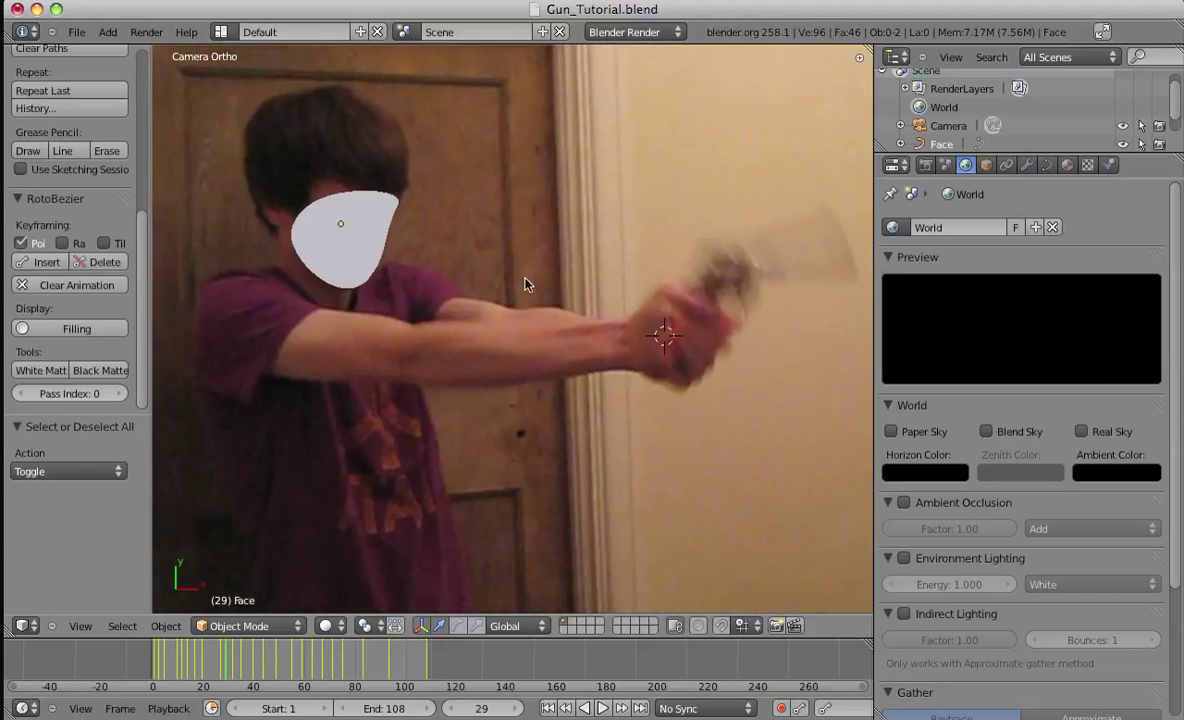
middle_click_drag(421, 312, 407, 248, "shift")
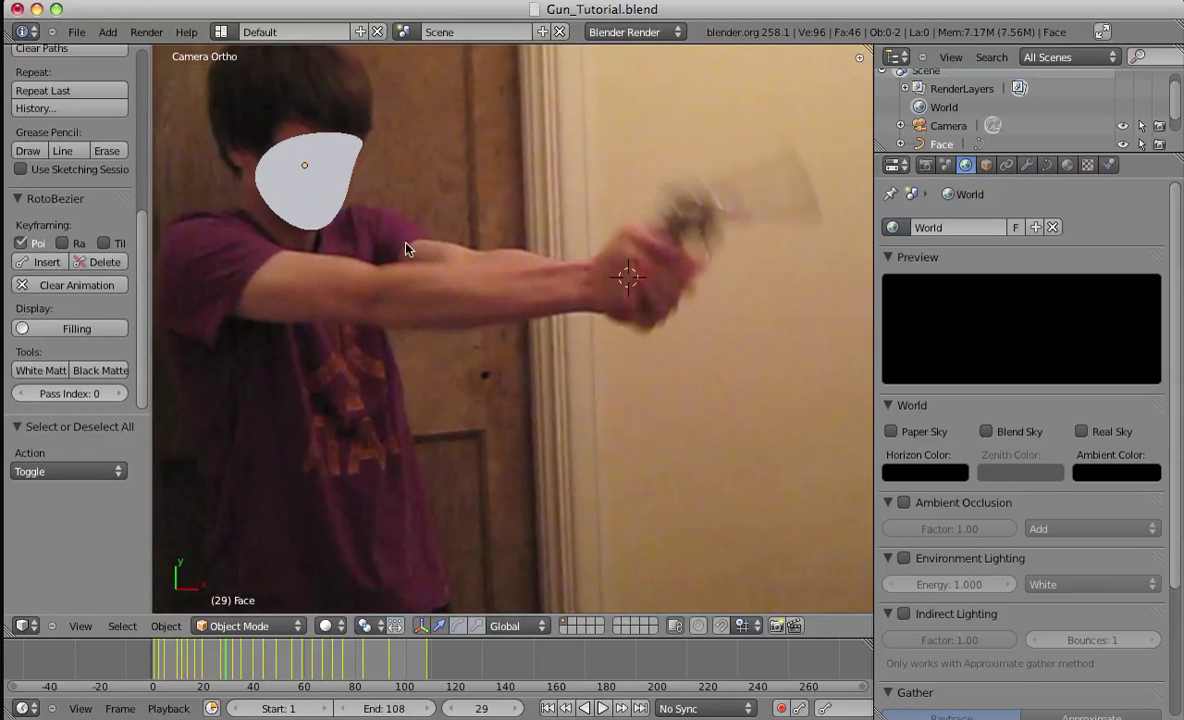
middle_click_drag(367, 389, 428, 325, "shift")
middle_click_drag(582, 297, 570, 322, "shift")
scroll(566, 321, "up", 4, "shift")
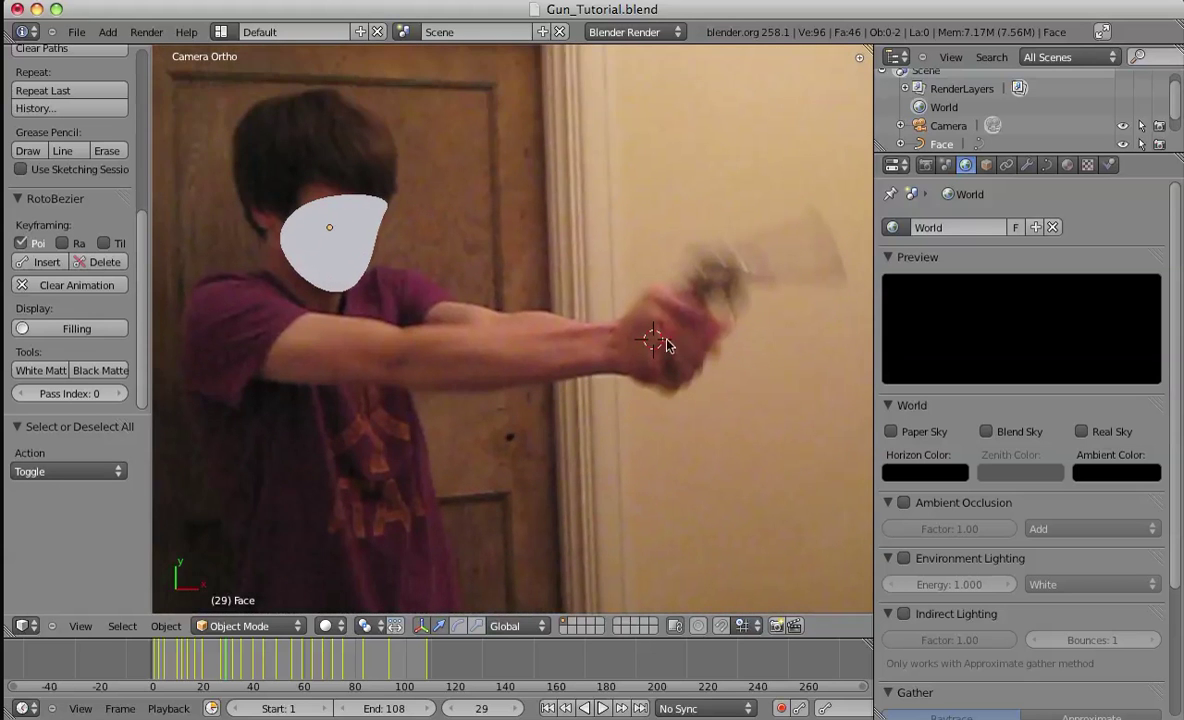
scroll(628, 343, "left", 3, "ctrl")
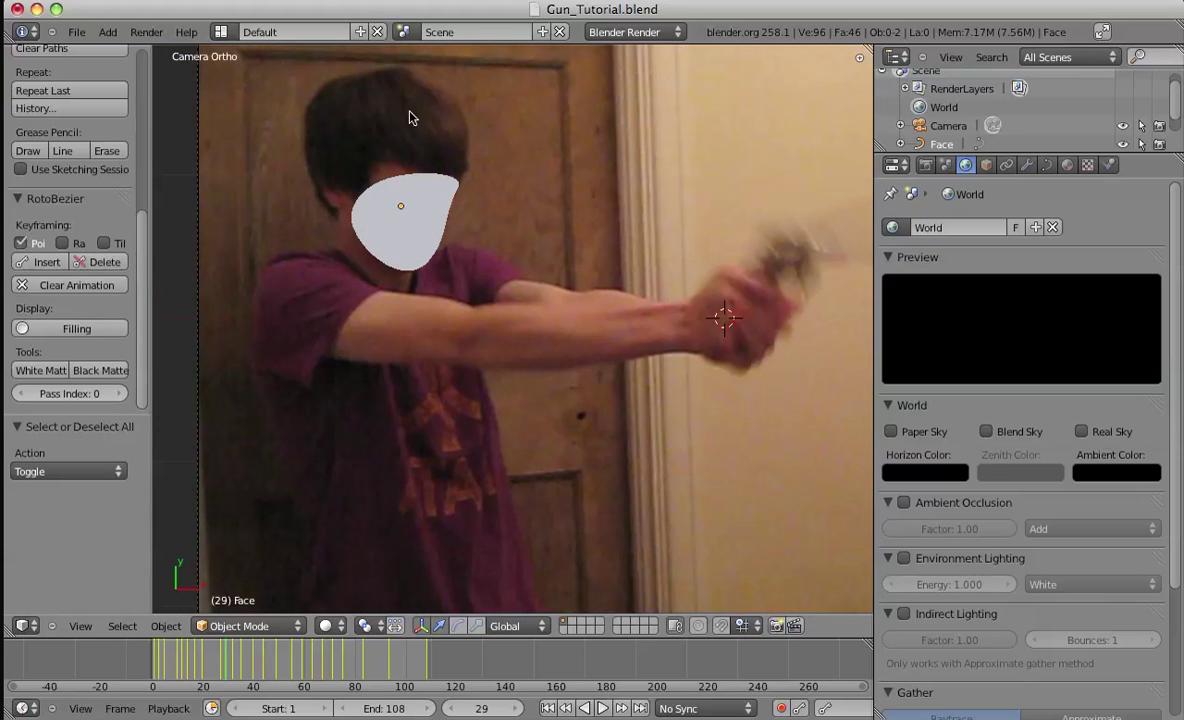
middle_click_drag(529, 297, 468, 268, "shift")
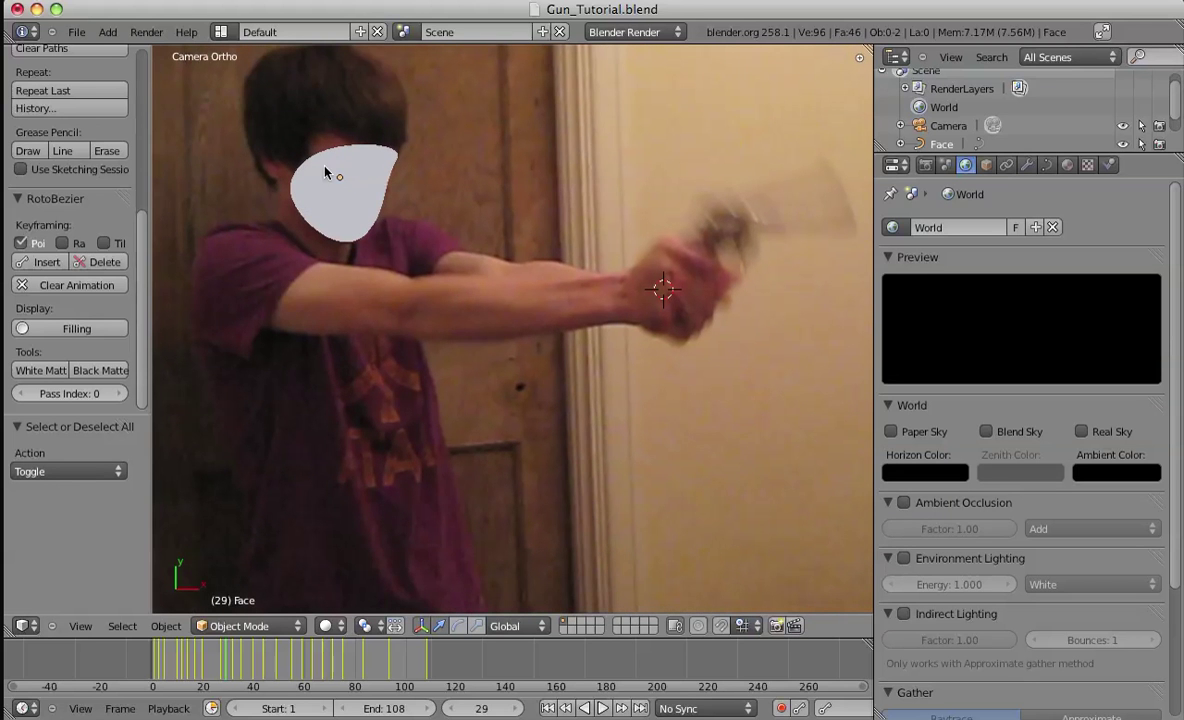
middle_click_drag(587, 344, 557, 374, "shift")
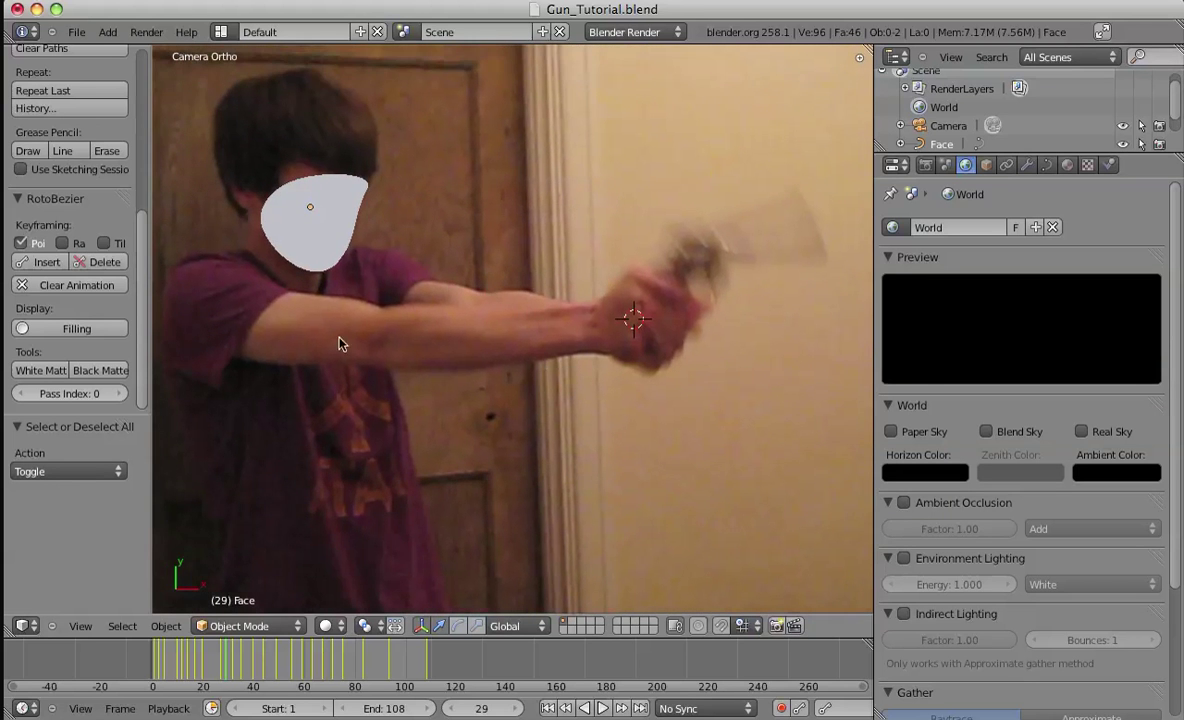
scroll(298, 220, "left", 5, "ctrl")
scroll(331, 245, "up", 2, "shift")
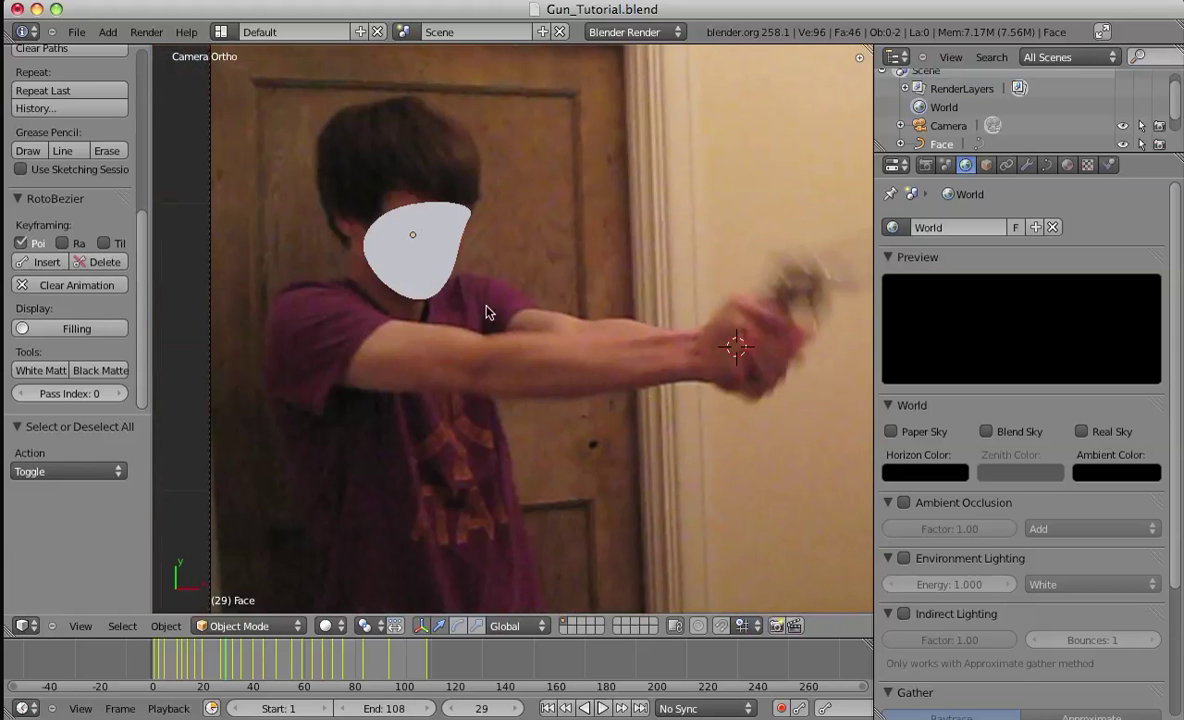
middle_click_drag(495, 224, 475, 218, "shift")
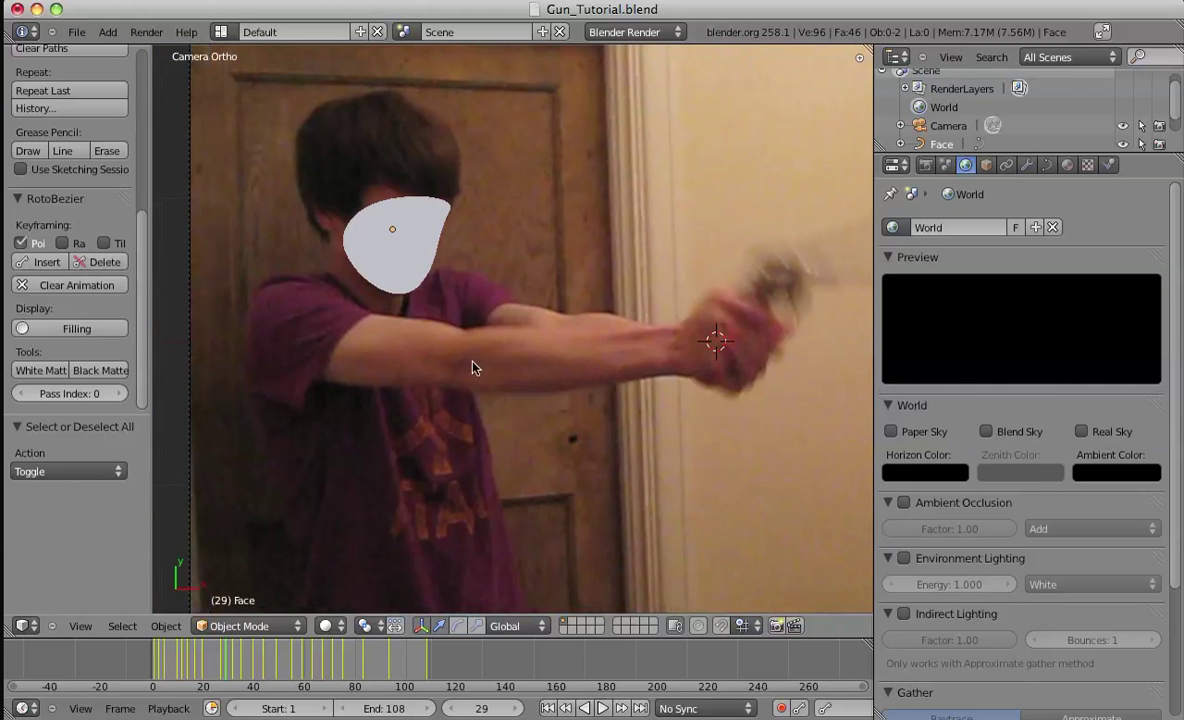
middle_click_drag(631, 292, 523, 252, "shift")
scroll(497, 242, "down", 3)
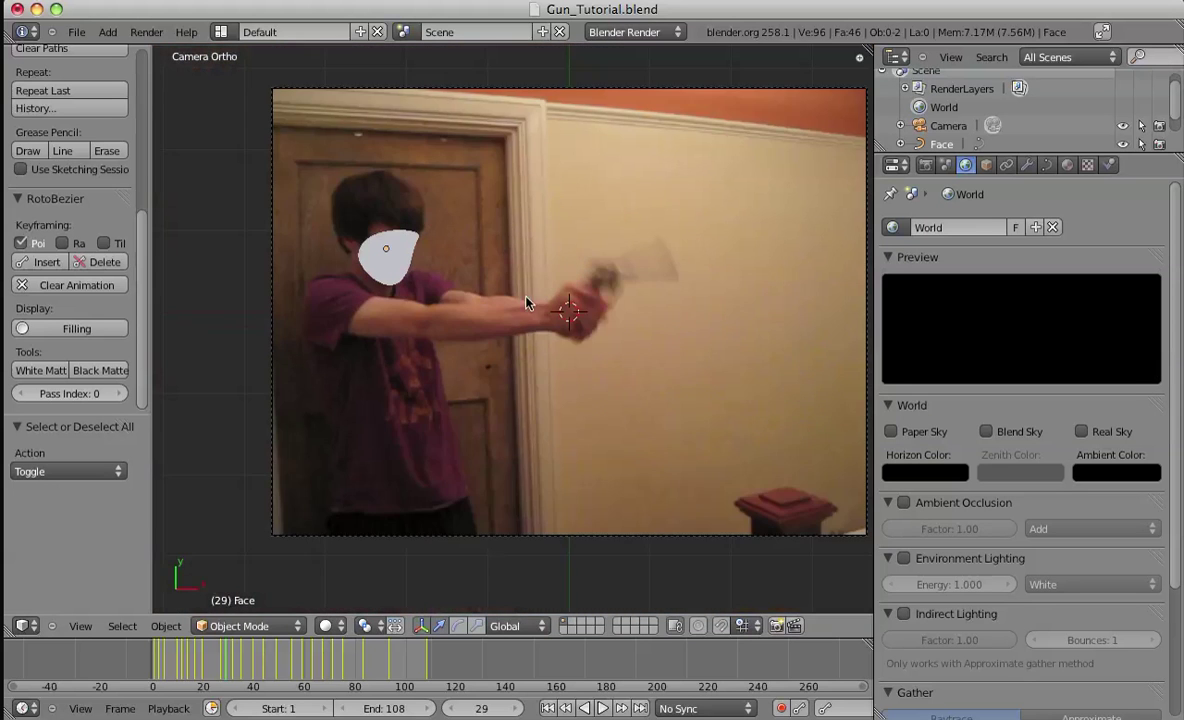
middle_click_drag(512, 299, 549, 334, "shift")
scroll(619, 313, "up", 5)
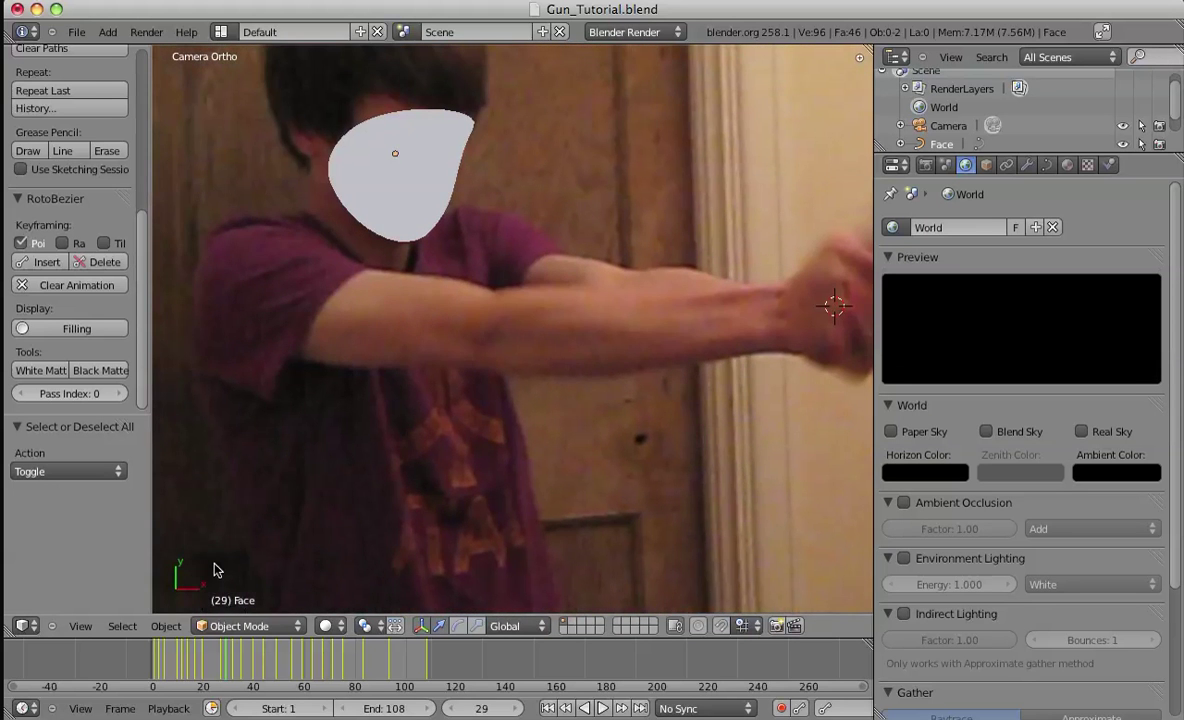
Play the animation with the Face mask in solid shading, switch it to wireframe during playback, and stop.
key("alt+a")
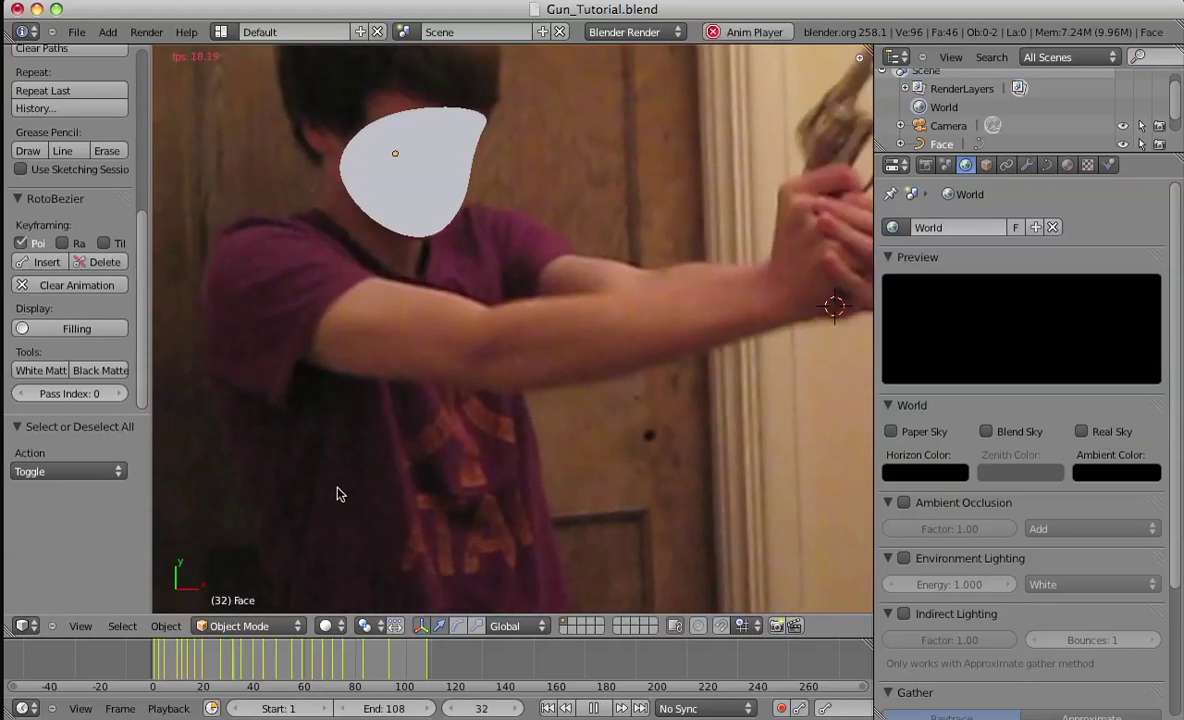
scroll(389, 518, "down", 2)
middle_click_drag(547, 425, 464, 427, "shift")
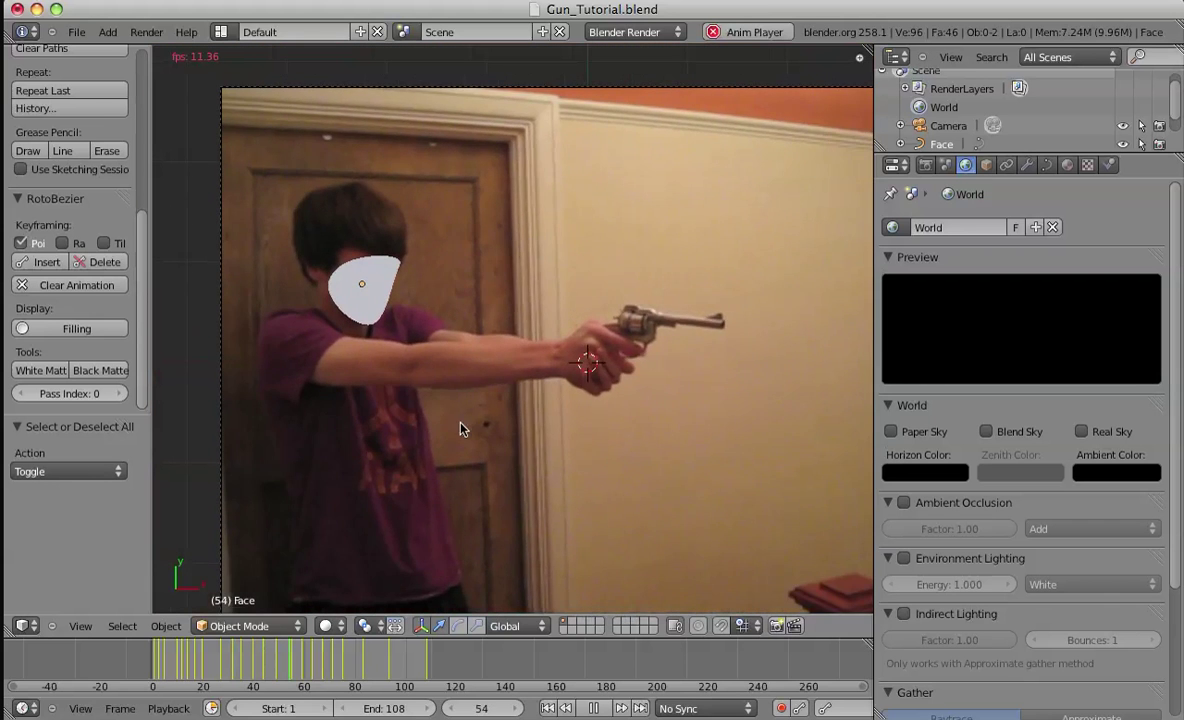
key("z")
middle_click_drag(550, 398, 621, 410, "shift")
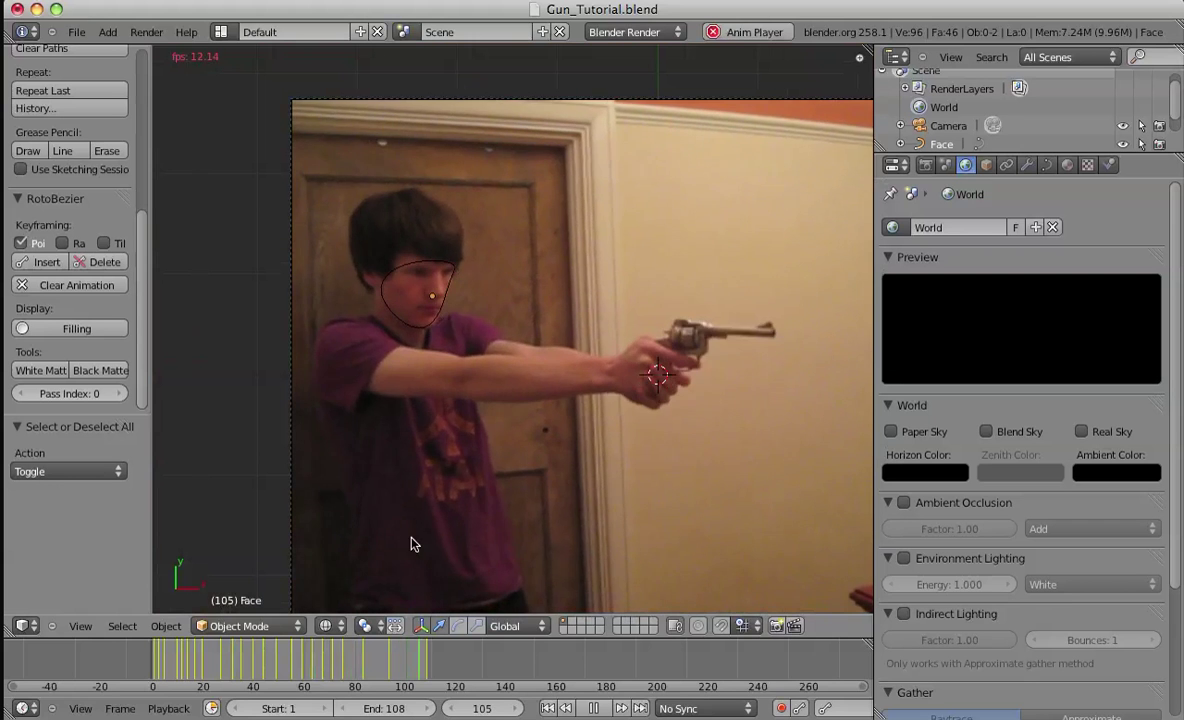
key("Escape")
Scrub the timeline to frame 71 and examine the hands, gun and arm up close.
left_click_drag(215, 652, 331, 652)
scroll(431, 357, "right", 2, "ctrl")
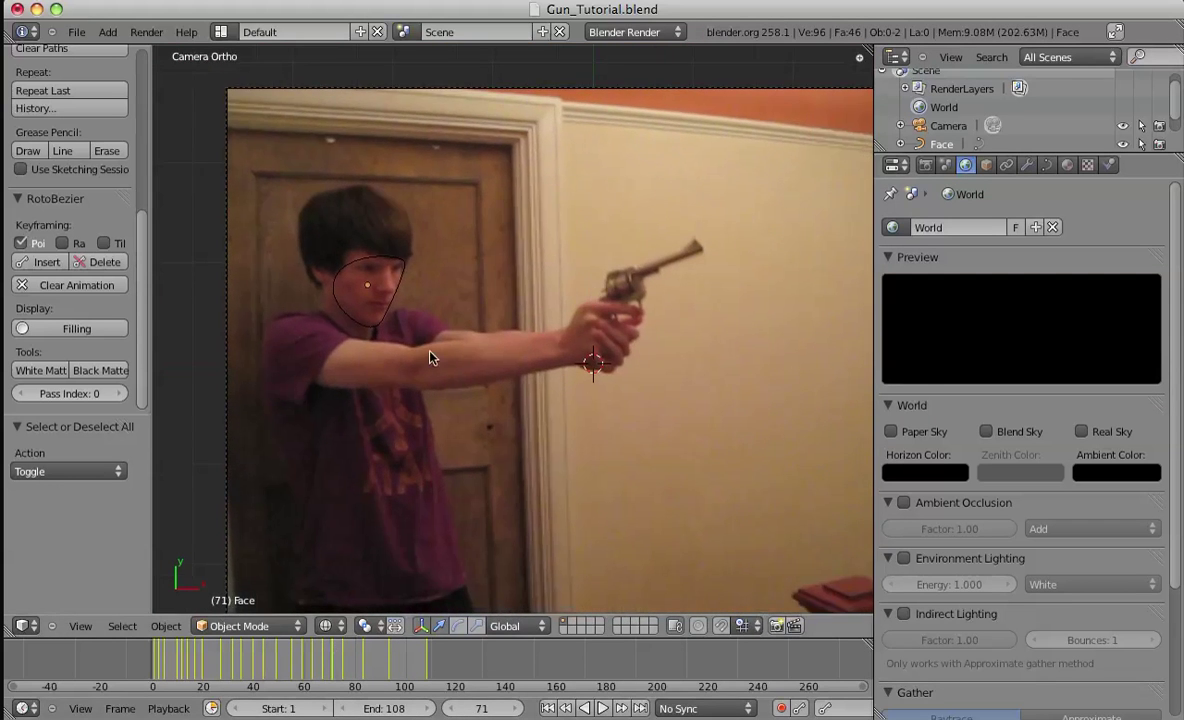
scroll(518, 370, "up", 4)
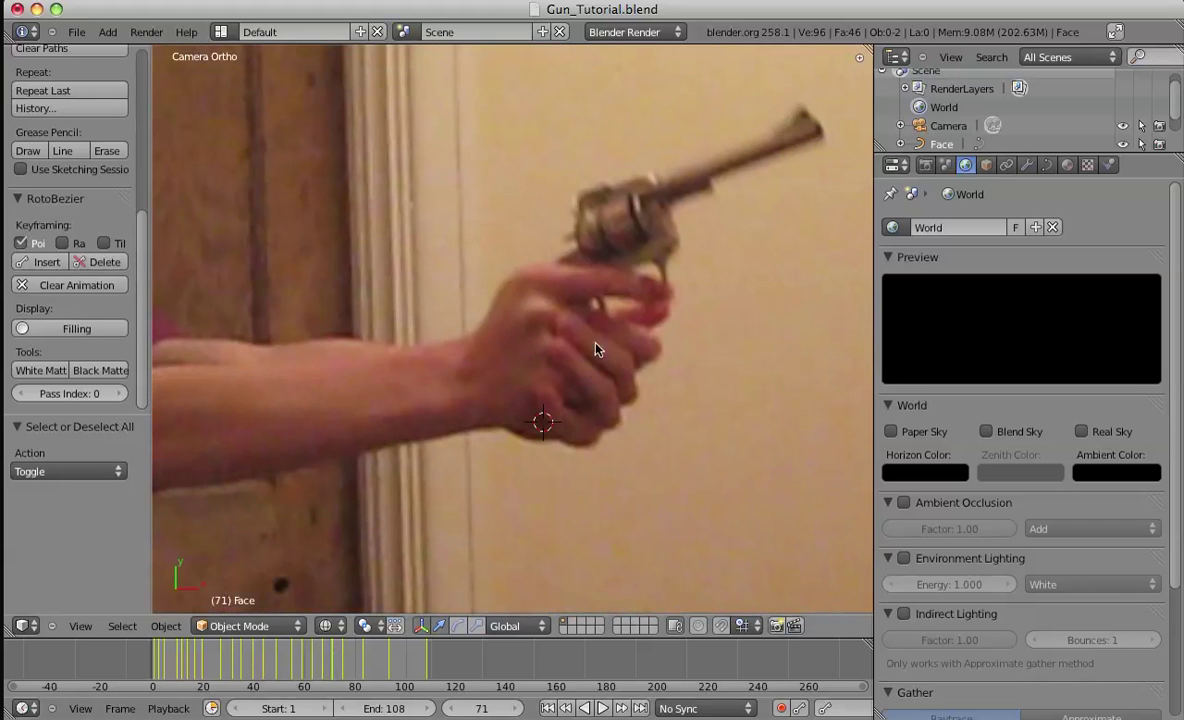
middle_click_drag(597, 349, 764, 256, "shift")
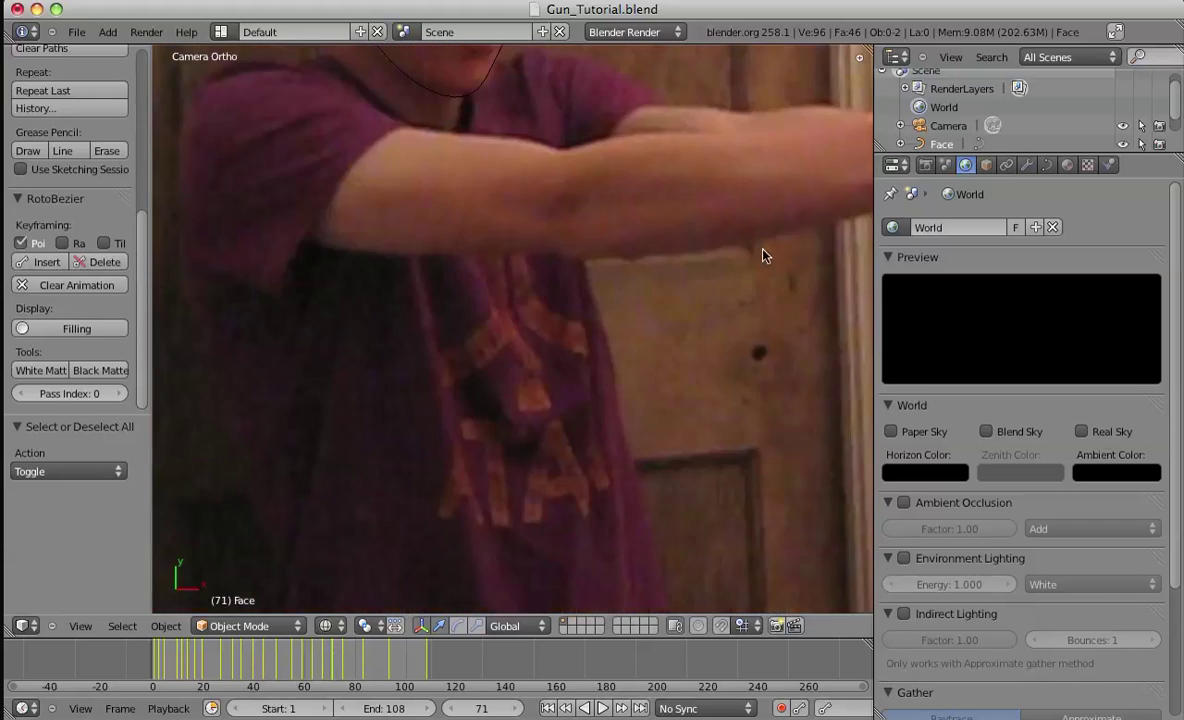
scroll(505, 352, "down", 3)
scroll(489, 391, "down", 4)
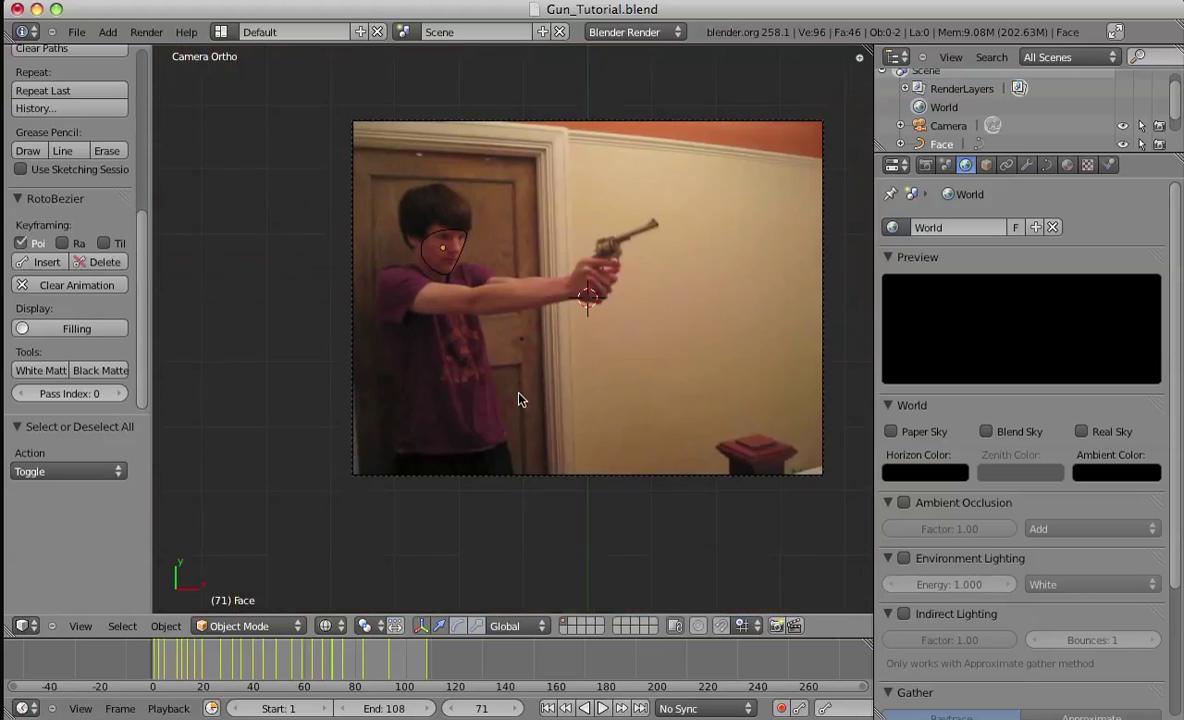
scroll(520, 397, "up", 2)
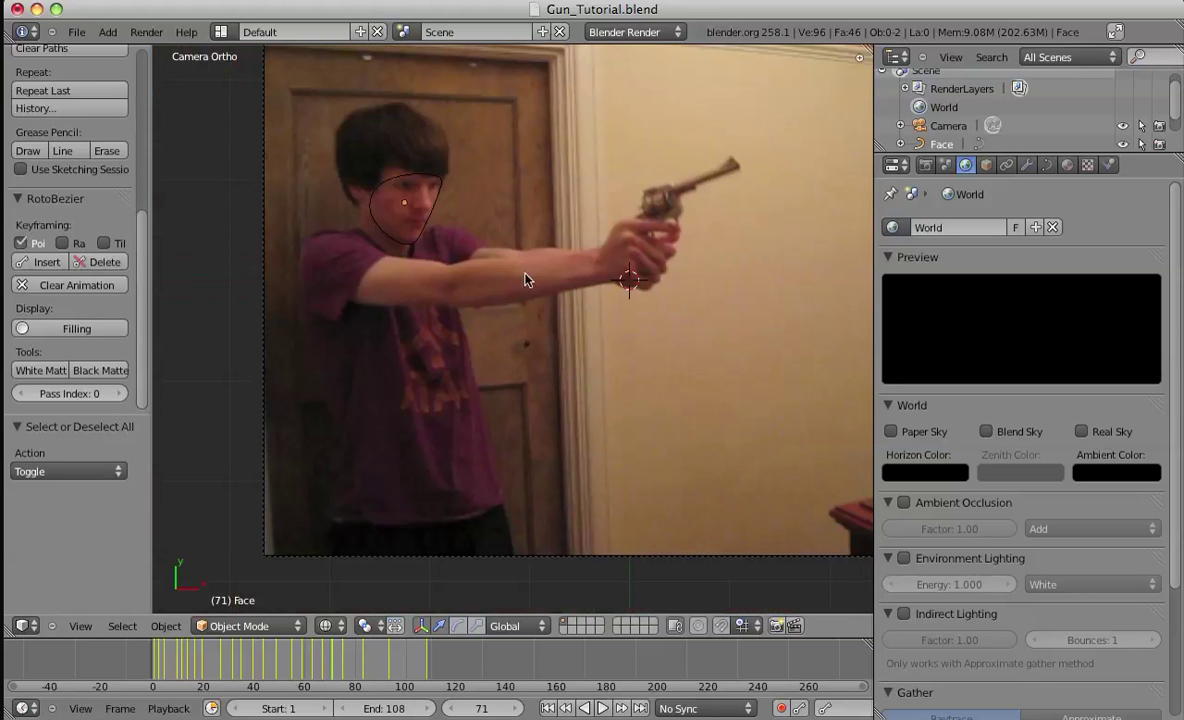
Deselect everything and add a Bezier circle at the 3D cursor in the centre of the scene.
key("a")
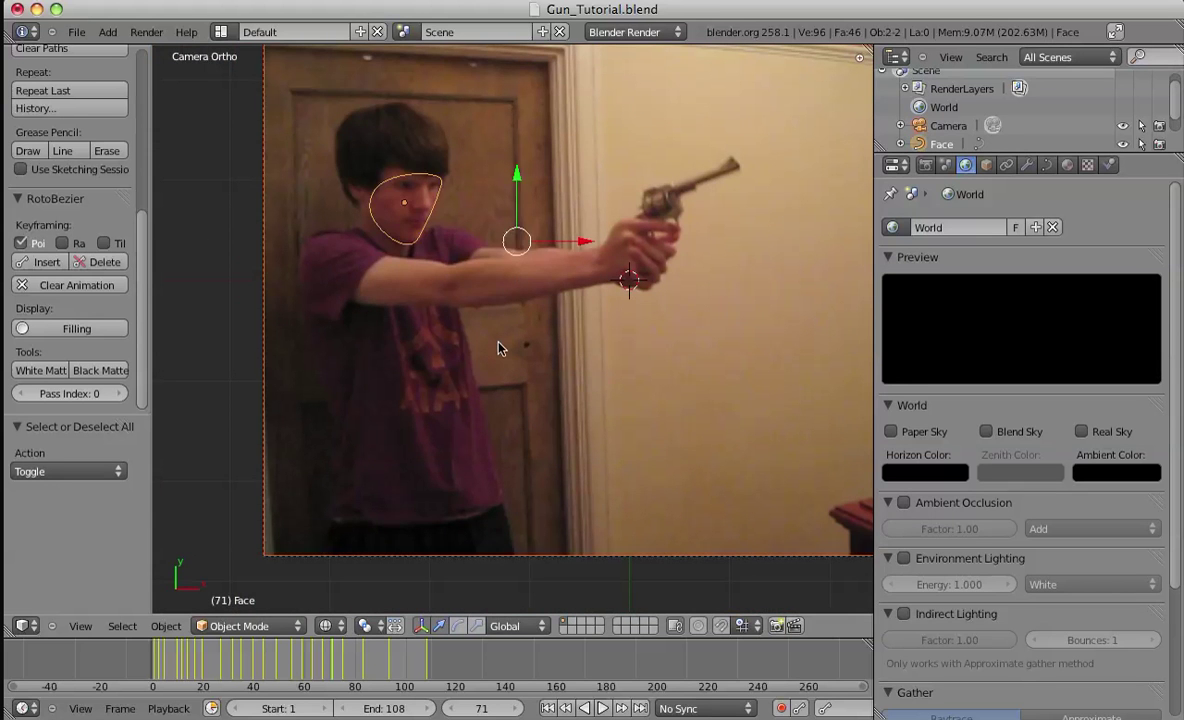
key("a")
key("shift+s")
left_click(500, 345)
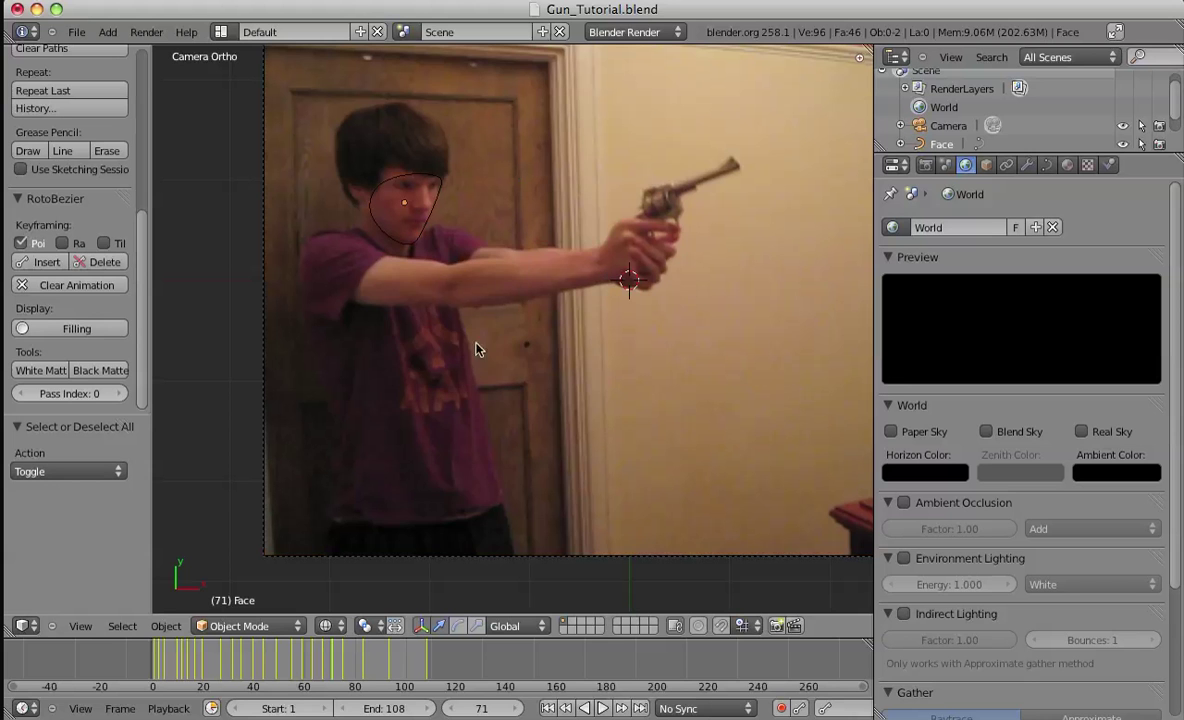
key("shift+a")
mouse_move(468, 345)
left_click(540, 363)
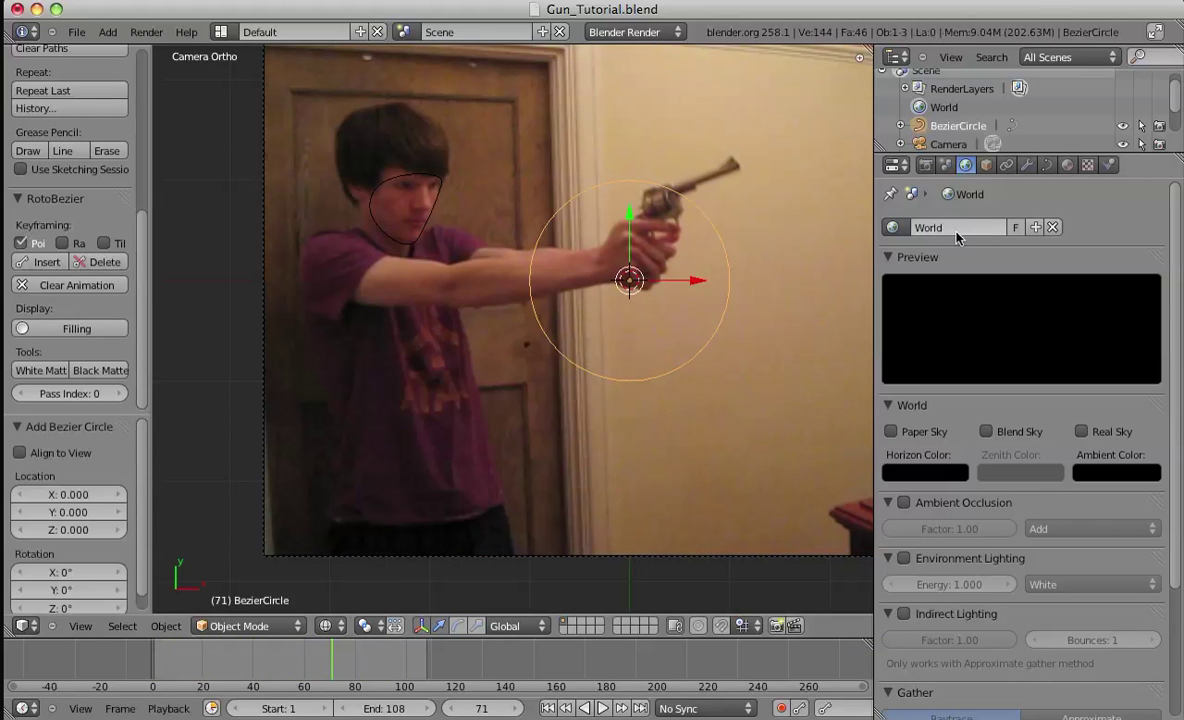
Move the new Bezier circle over the torso and arm area and rename the object Arm.
left_click(985, 167)
key("g")
left_click(512, 363)
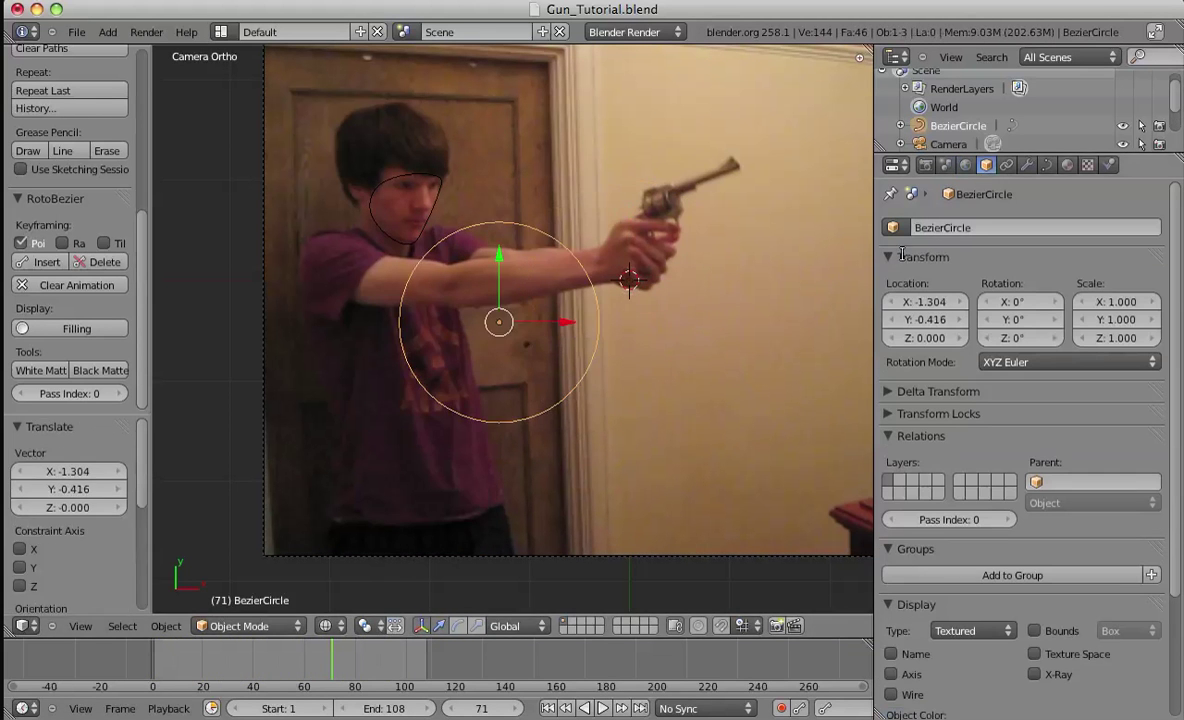
left_click(977, 230)
key("BackSpace")
type("Arm")
key("Return")
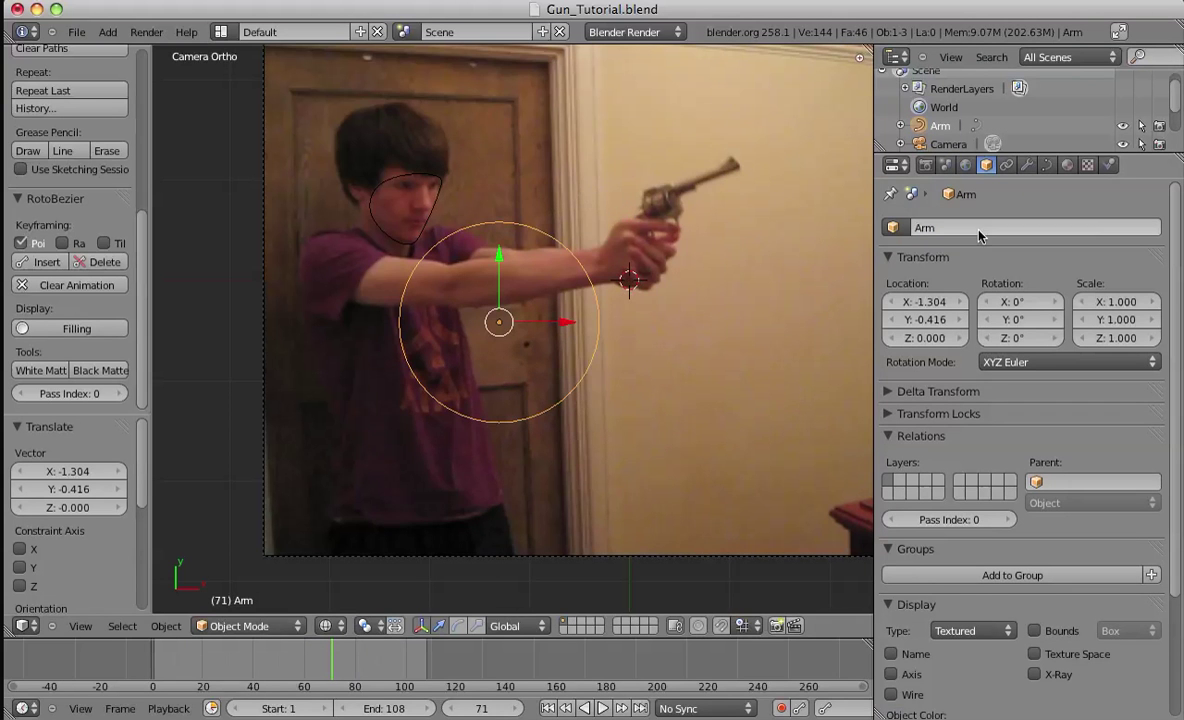
Flatten the Arm circle to a Y scale of about 0.232 and place it over the near forearm.
scroll(600, 420, "up", 4)
key("g")
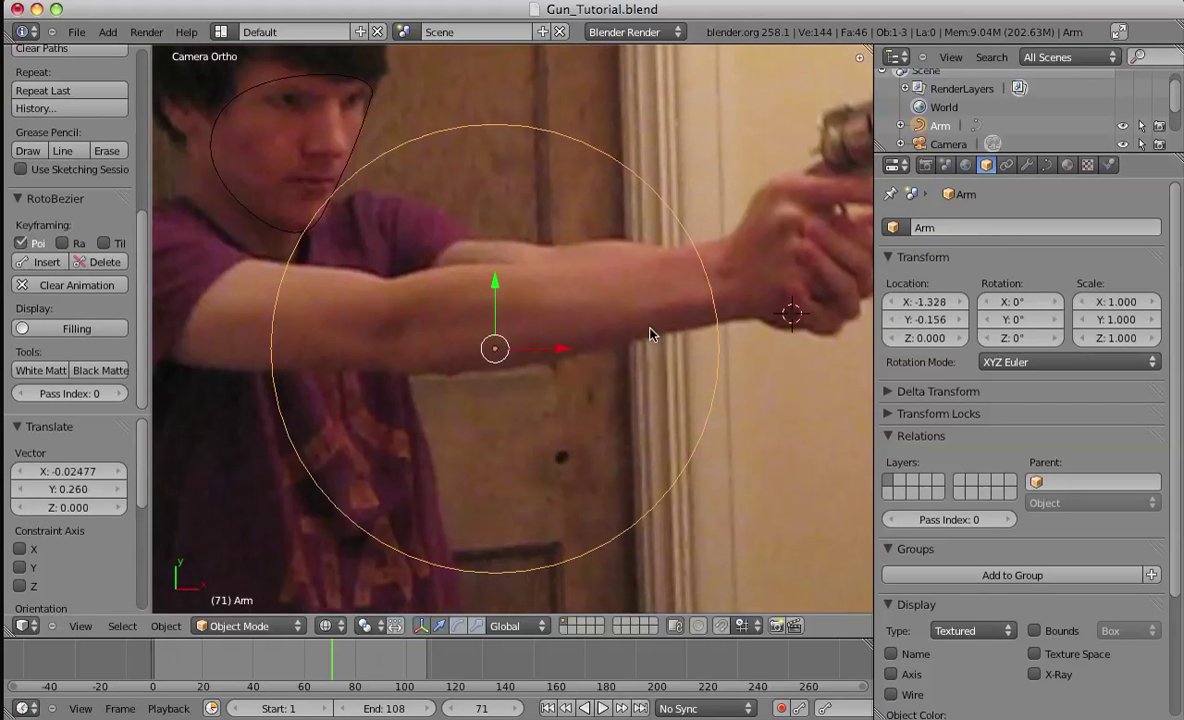
left_click(652, 331)
key("s")
key("y")
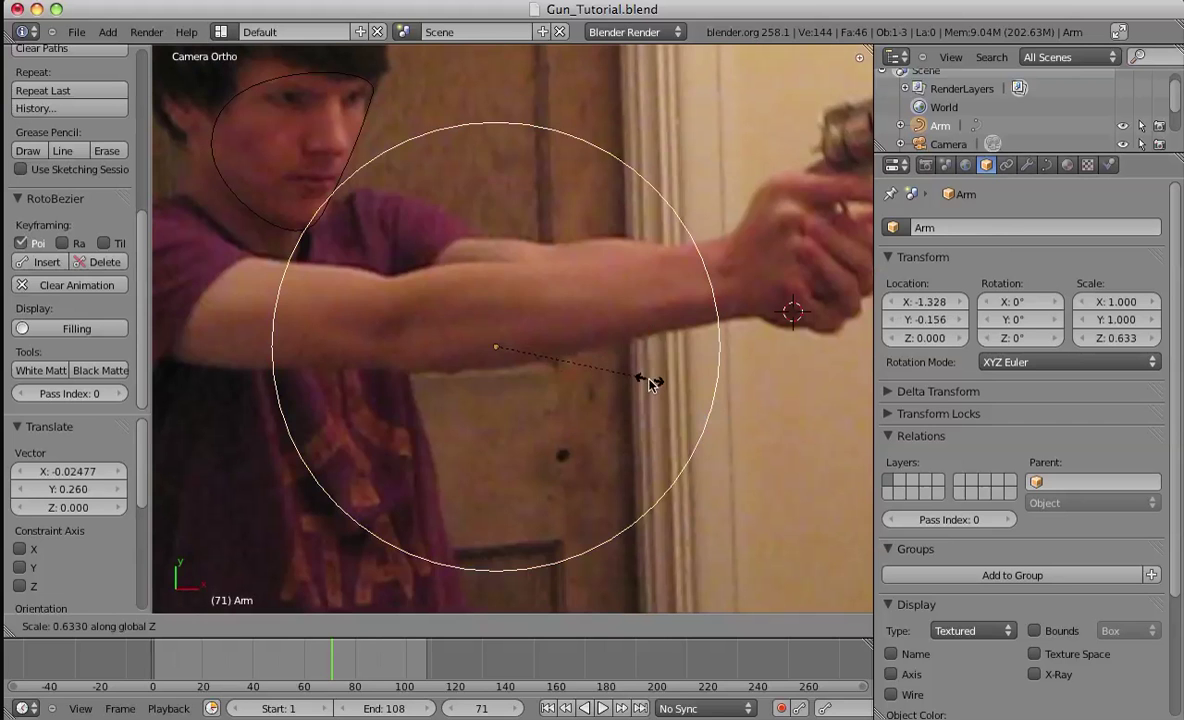
left_click(555, 346)
key("g")
left_click(528, 340)
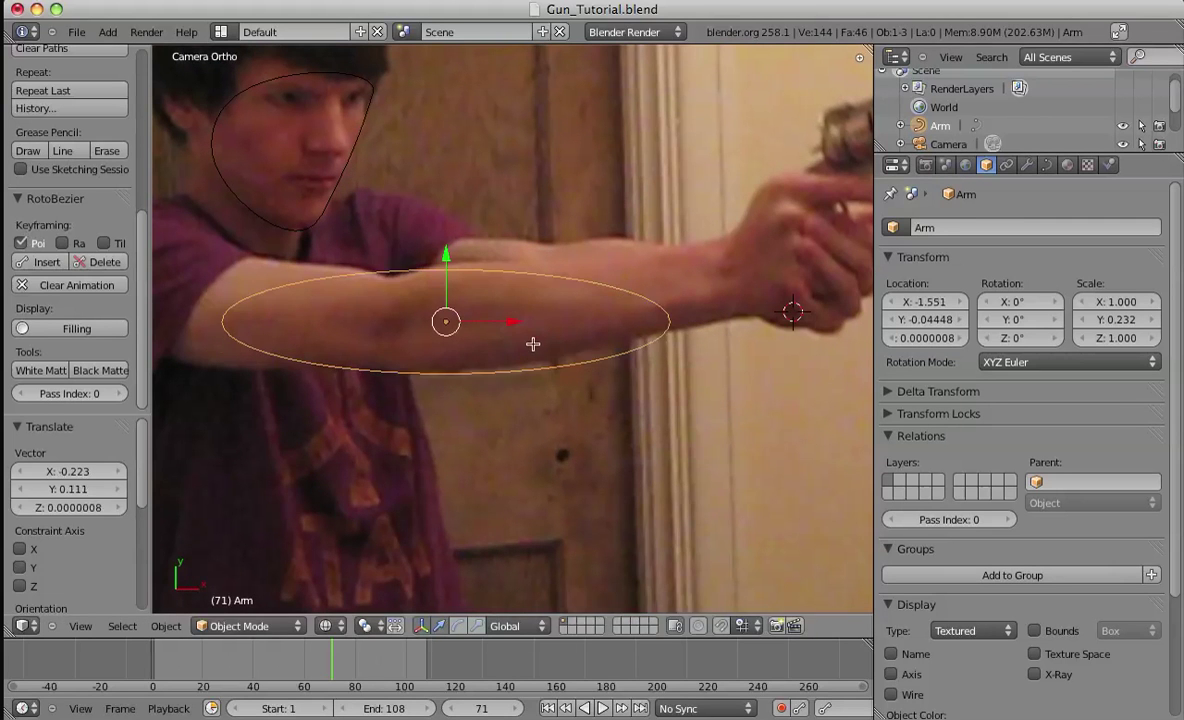
Enter Edit Mode on the Arm curve and hide its normals.
key("Tab")
middle_click_drag(458, 319, 514, 325, "shift")
scroll(513, 325, "left", 3, "ctrl")
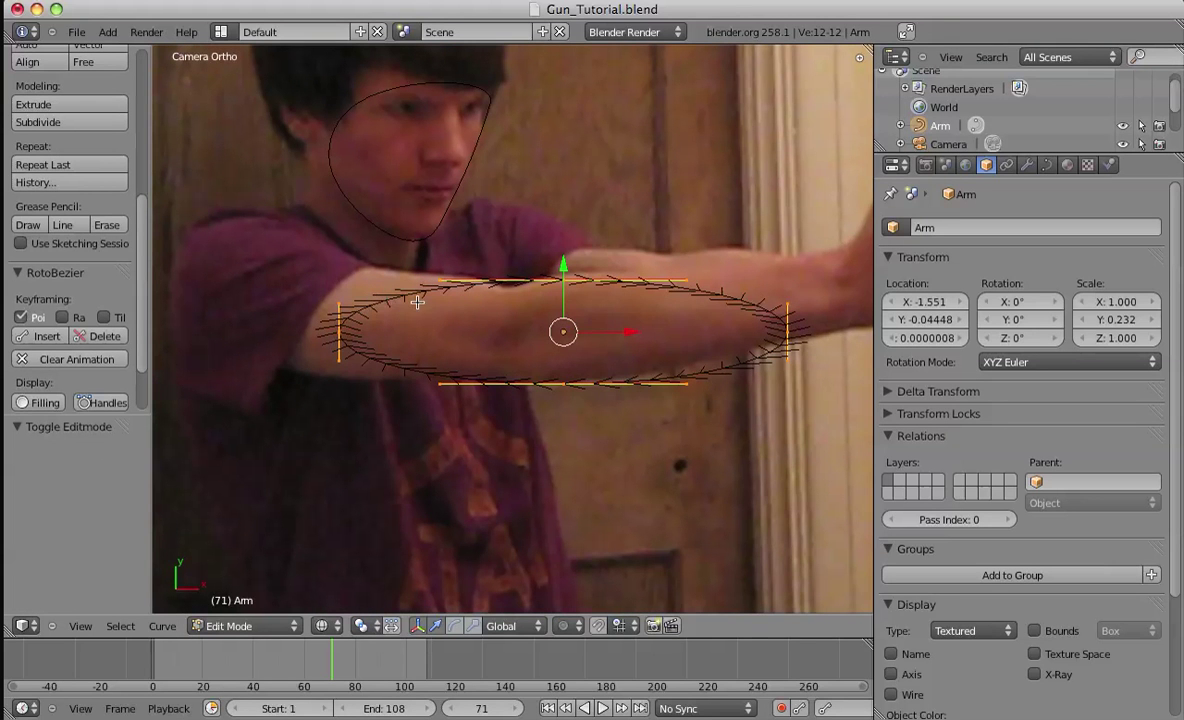
key("n")
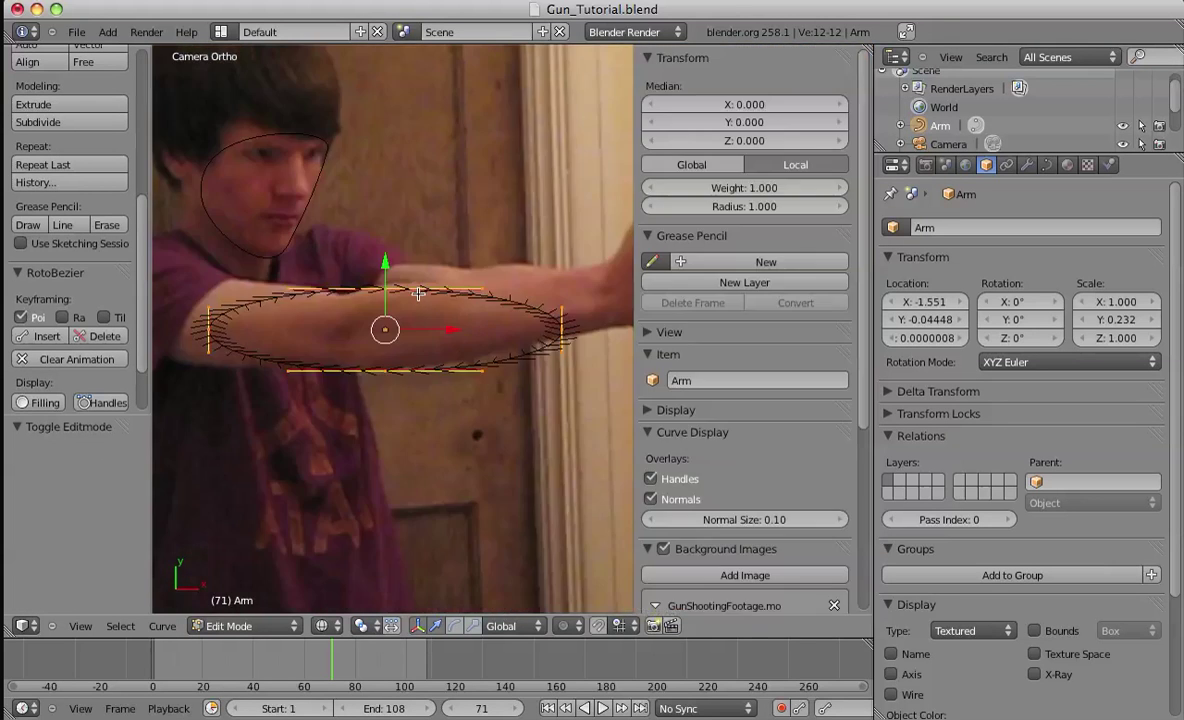
key("n")
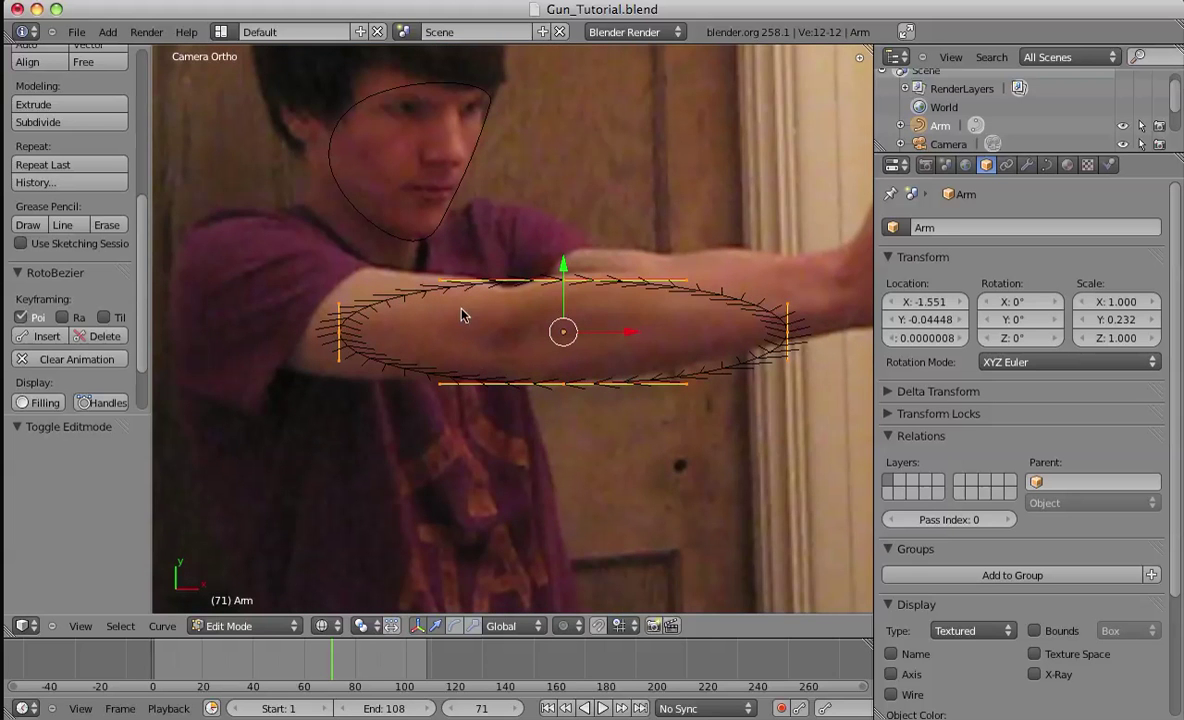
key("n")
key("n")
Move the Arm curve's wrist-side point up and outward, and shift its upper point back toward the elbow along the arm's edge.
scroll(563, 428, "up", 4)
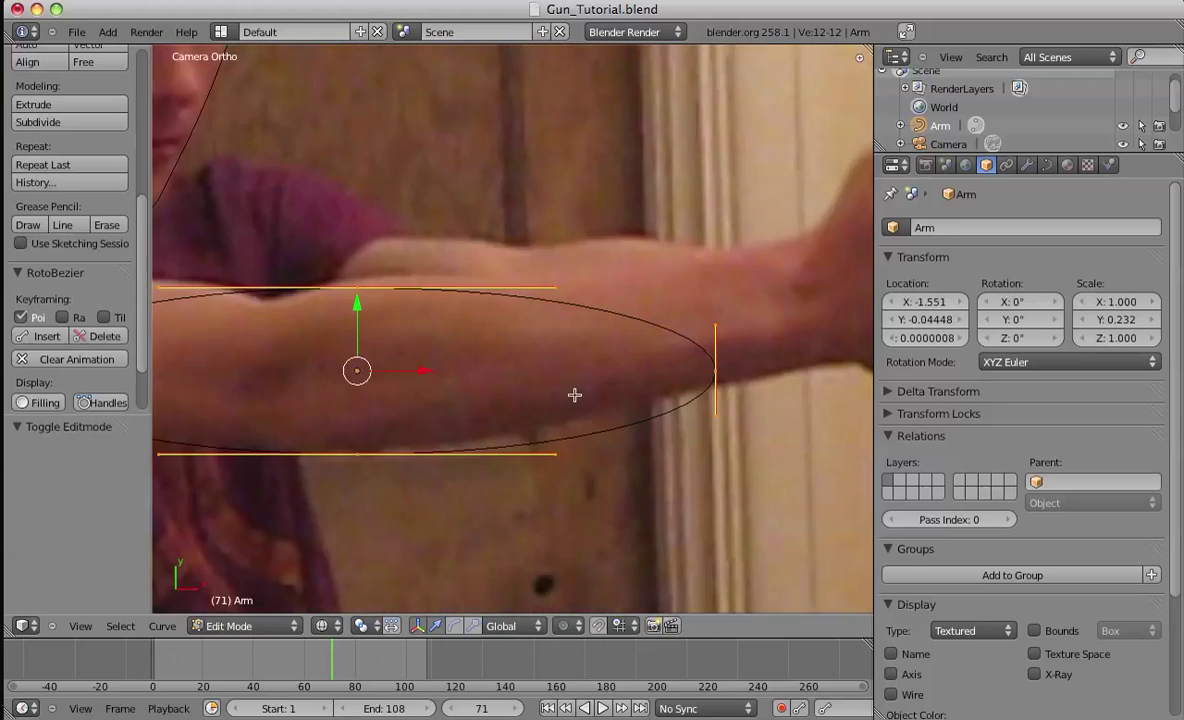
right_click(722, 378)
key("g")
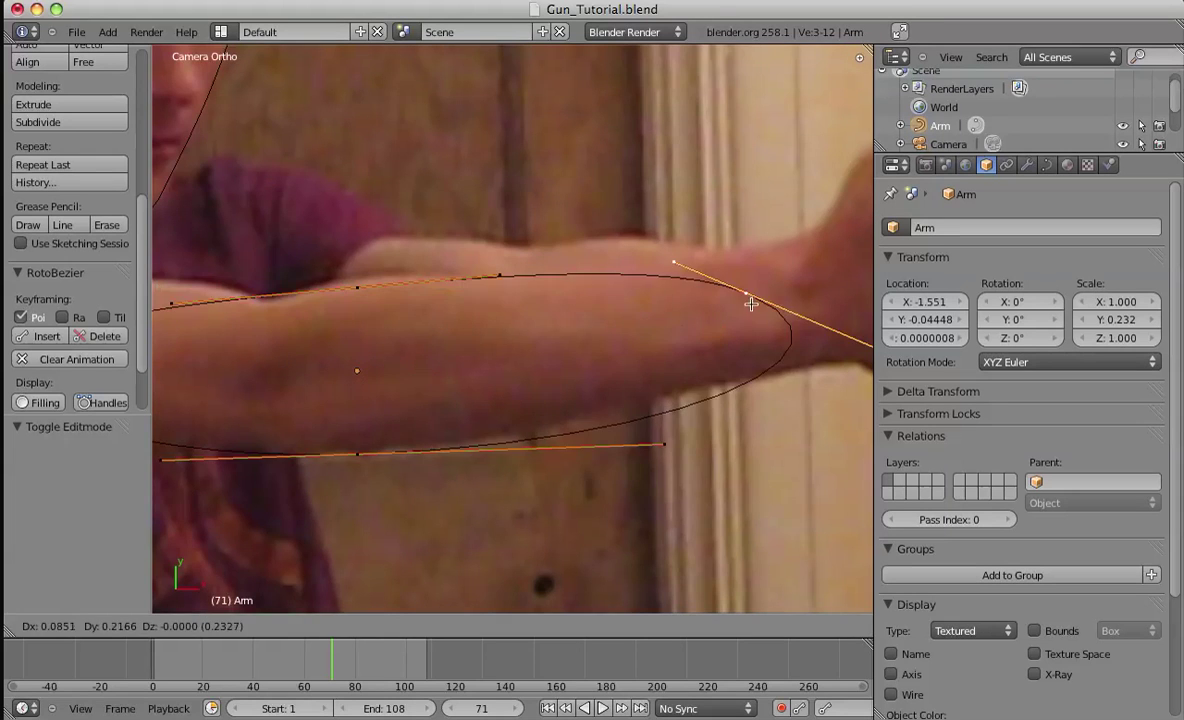
left_click(750, 326)
scroll(559, 385, "down", 2)
right_click(403, 316)
key("g")
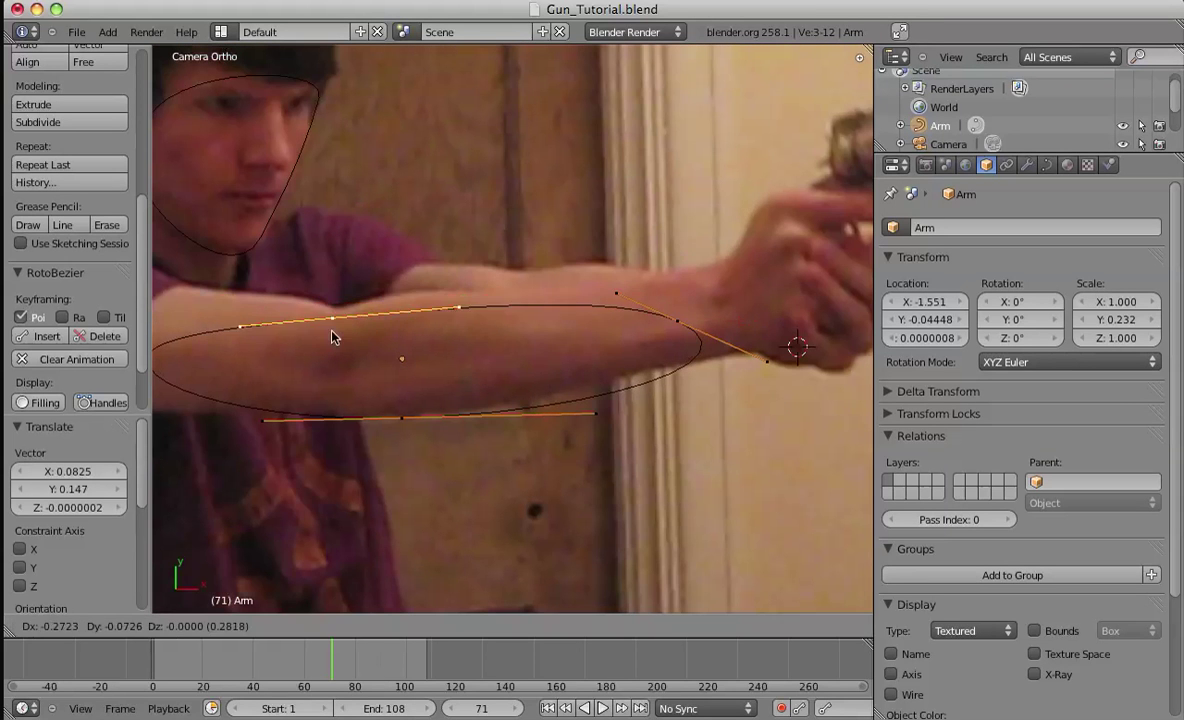
left_click(324, 326)
Return to frame 1 and move the Arm object to about X -1.682, Y -0.172 over the near arm.
left_click(548, 708)
middle_click_drag(460, 469, 617, 418, "shift")
key("a")
key("a")
key("g")
left_click(606, 361)
key("Tab")
key("g")
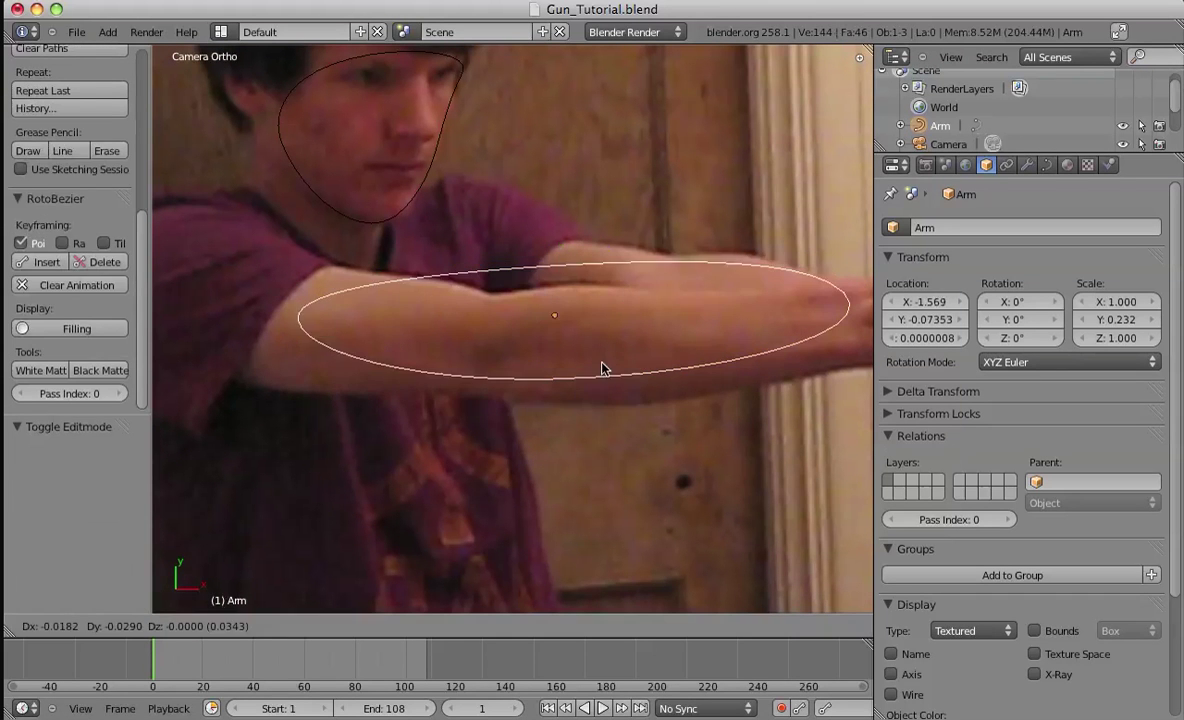
left_click(572, 388)
In Edit Mode, tilt the handles of the Arm curve's shoulder-side point to follow the shirt sleeve's edge.
key("Tab")
right_click(266, 369)
key("g")
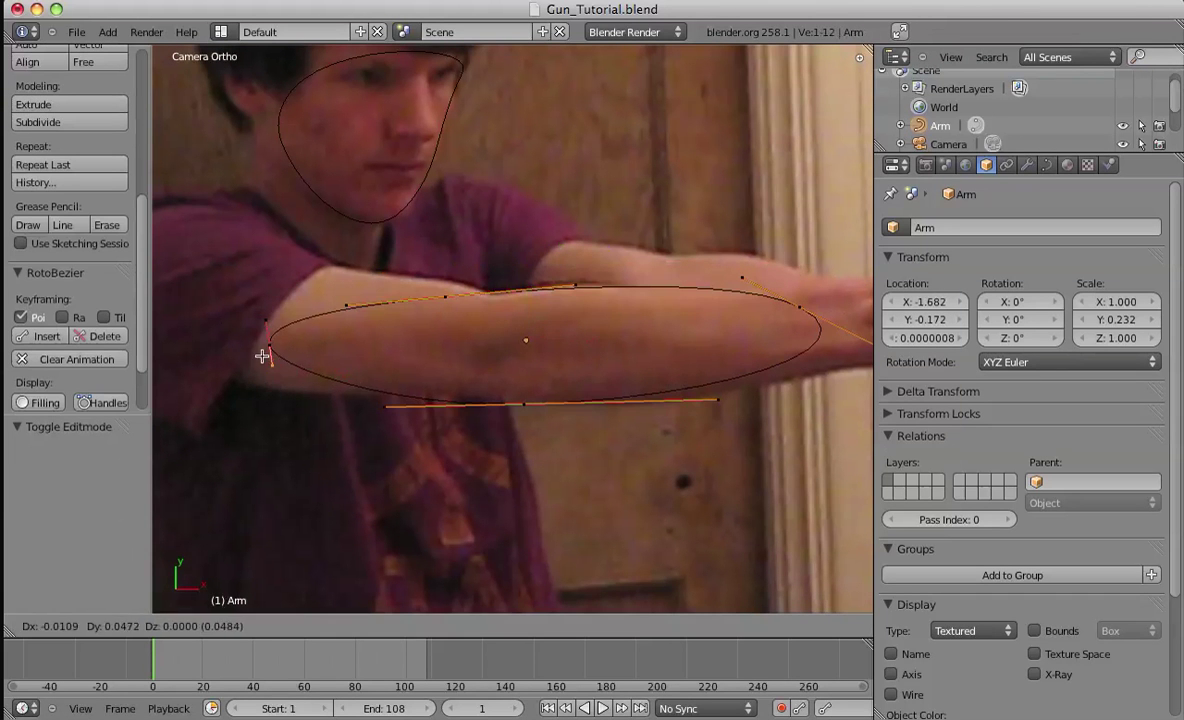
left_click(256, 377)
right_click(274, 331)
key("g")
left_click(276, 331)
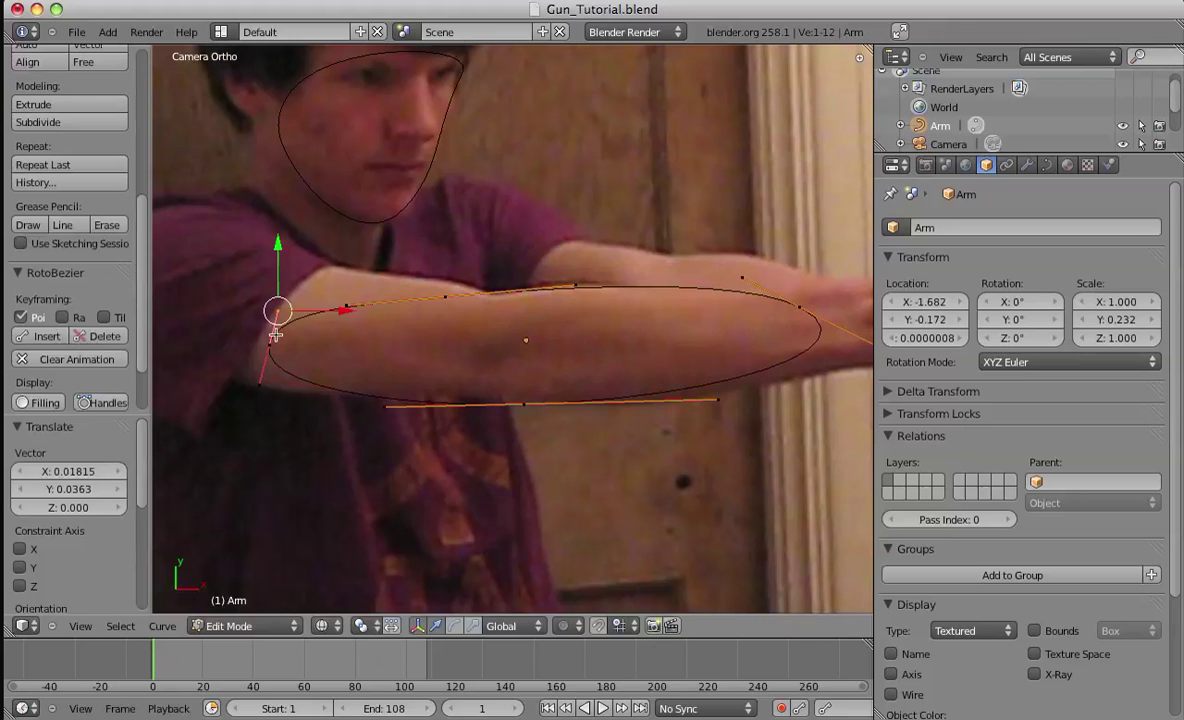
Raise the lower handle of the Arm curve's shoulder-side point and move that point slightly upward.
right_click(260, 363)
key("g")
left_click(258, 354)
right_click(267, 333)
key("g")
left_click(266, 328)
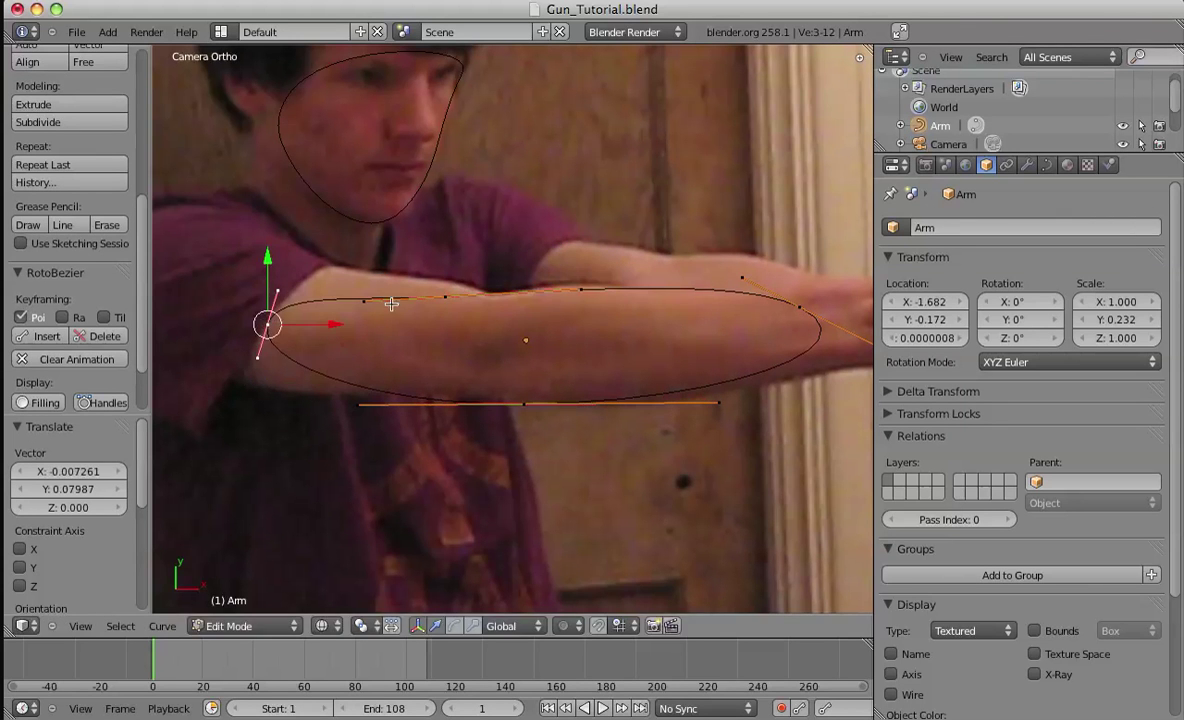
Fit the Arm curve's upper point and handle to the elbow crease and move the shoulder-side point inward toward the elbow.
right_click(577, 287)
key("g")
left_click(477, 313)
right_click(441, 302)
key("g")
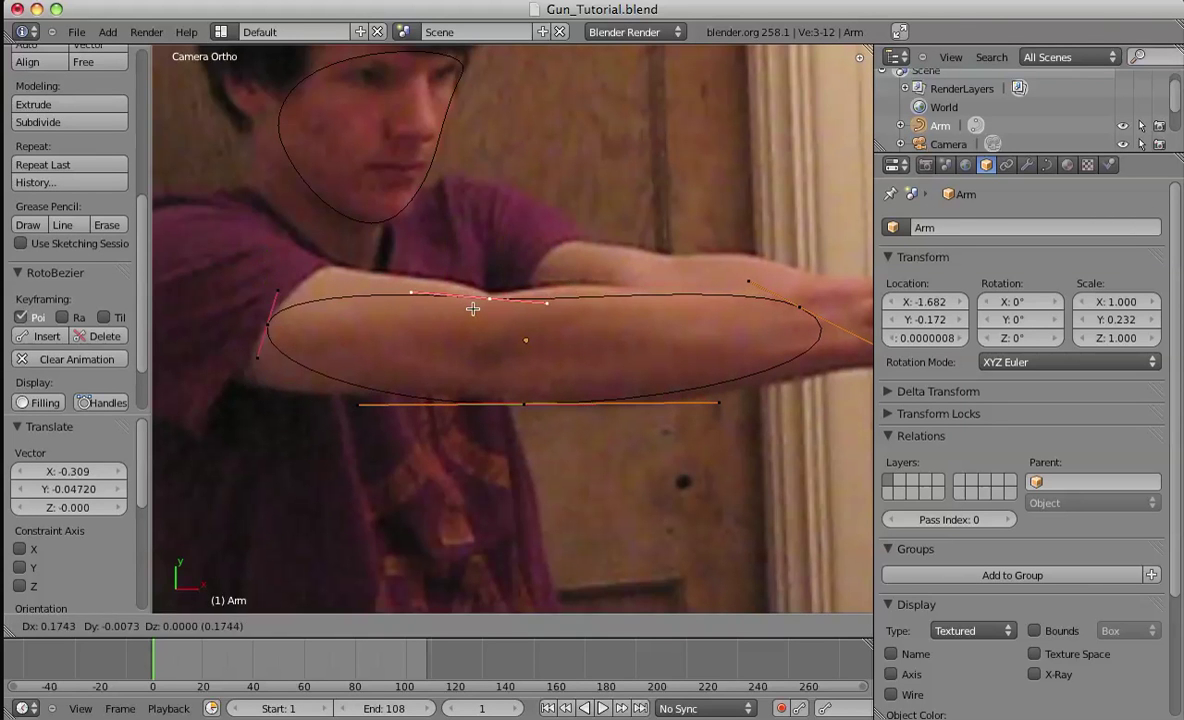
left_click(493, 303)
right_click(268, 327)
key("g")
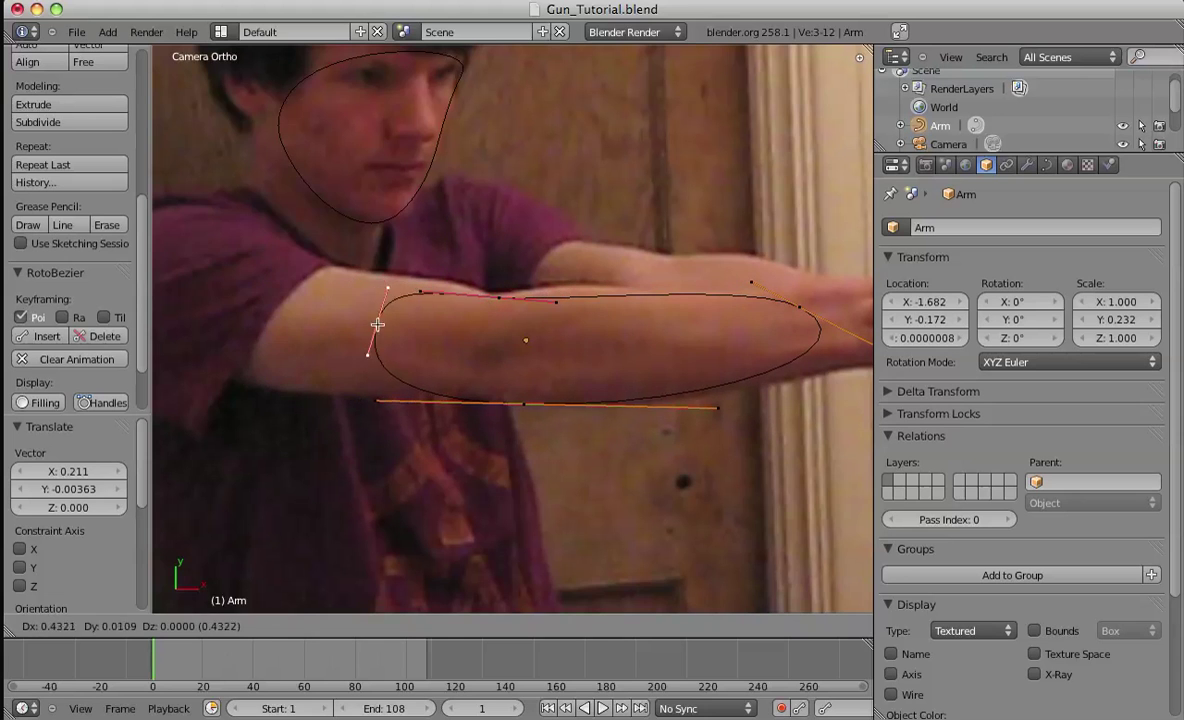
left_click(380, 331)
Reshape the wrist end of the Arm curve by repositioning its end point and both of its handles at the wrist.
middle_click_drag(588, 370, 422, 371, "shift")
right_click(650, 318)
right_click(719, 357)
key("g")
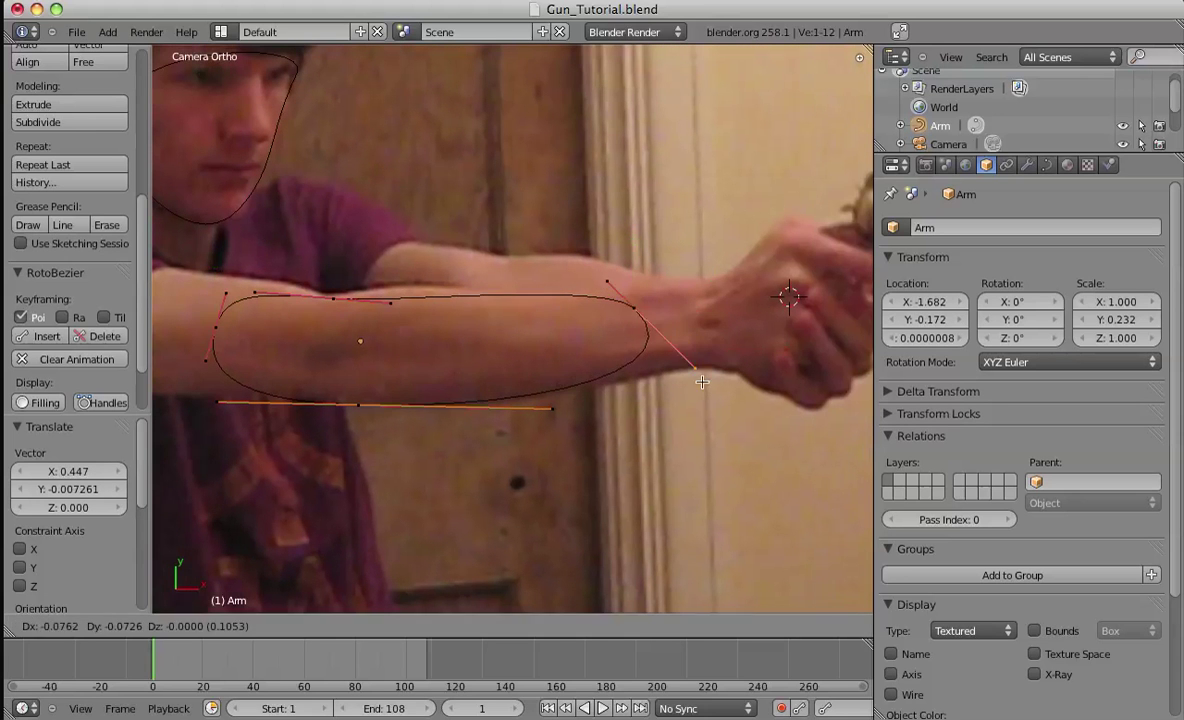
left_click(630, 395)
right_click(634, 317)
key("g")
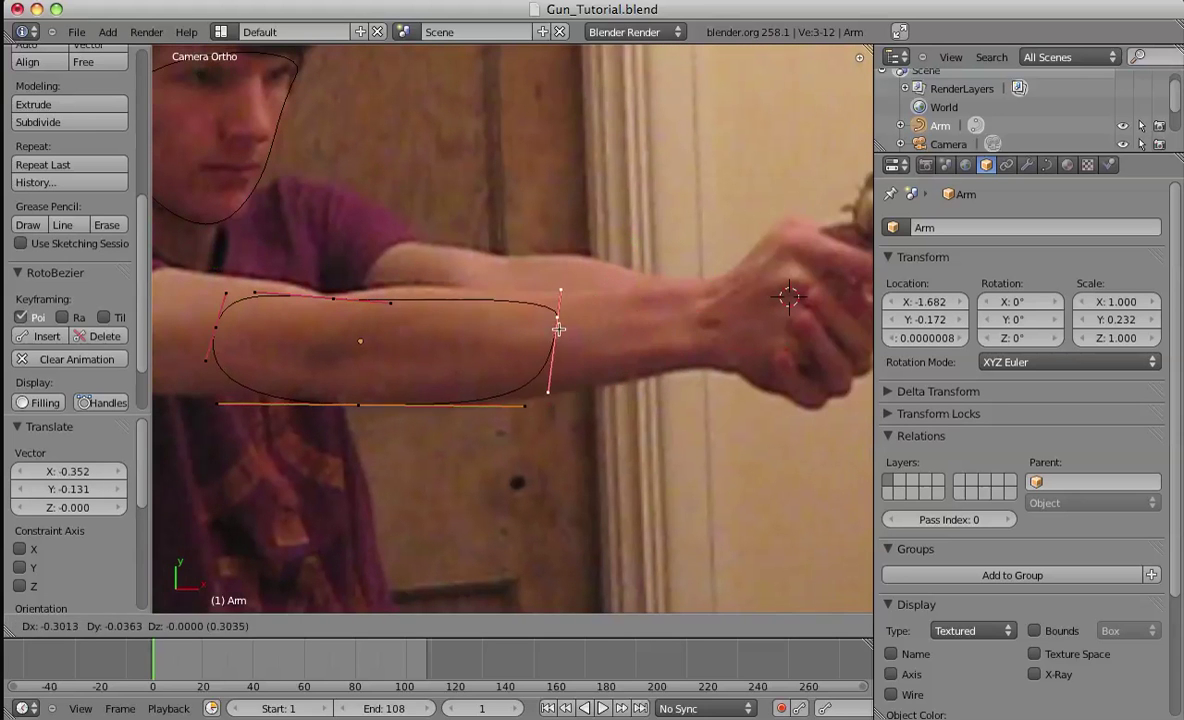
left_click(658, 300)
key("g")
left_click(643, 294)
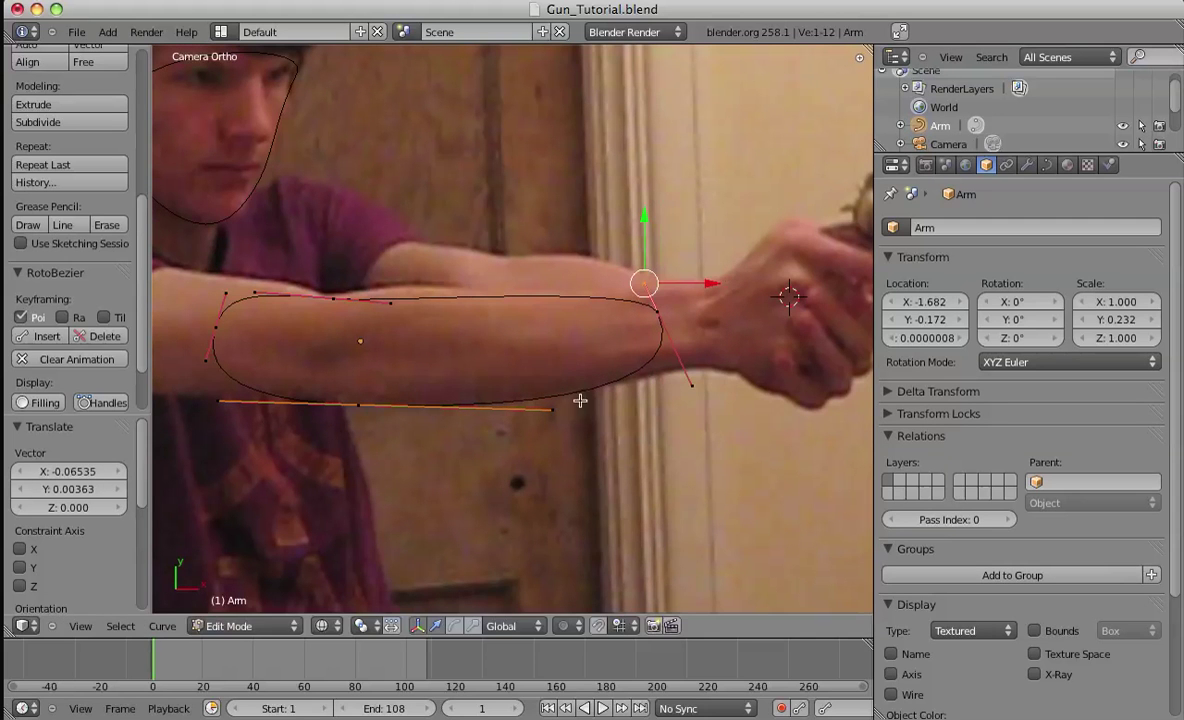
Raise the wrist-side handle of the Arm curve's lower point slightly to follow the arm's underside.
right_click(562, 412)
key("g")
left_click(559, 406)
scroll(526, 458, "down", 1)
middle_click_drag(526, 458, 672, 446, "shift")
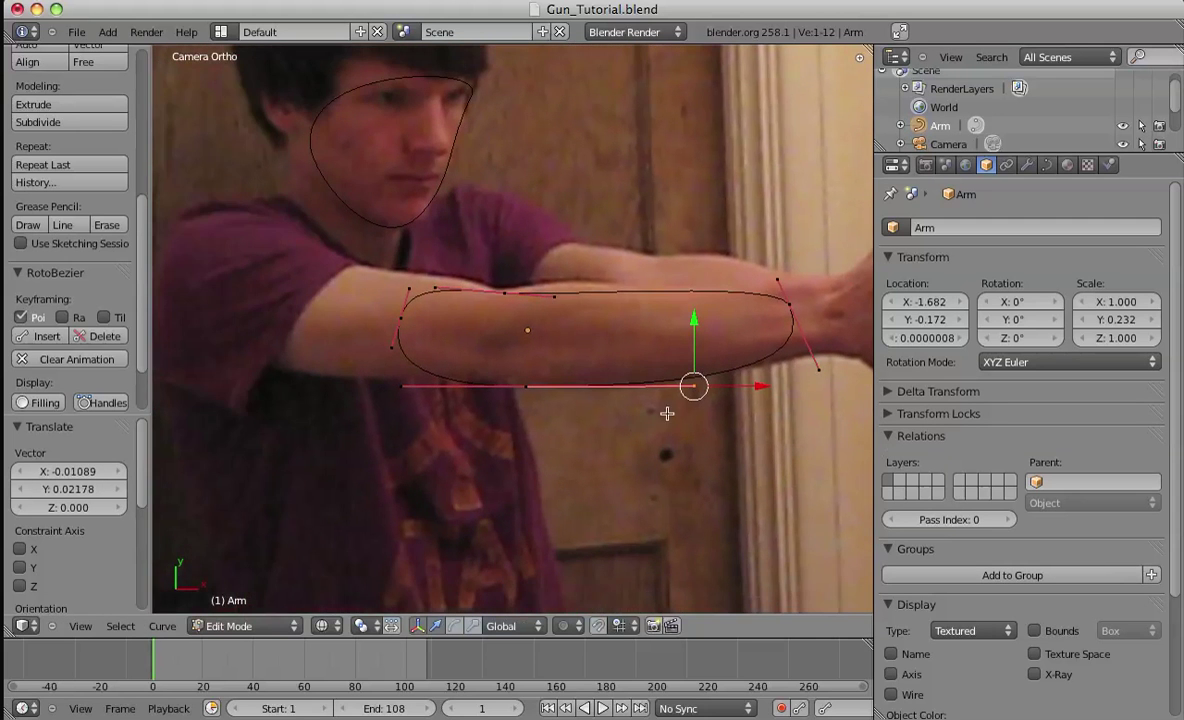
Select all of the Arm curve's points and insert a RotoBezier point keyframe at frame 1.
key("Tab")
scroll(594, 366, "down", 2)
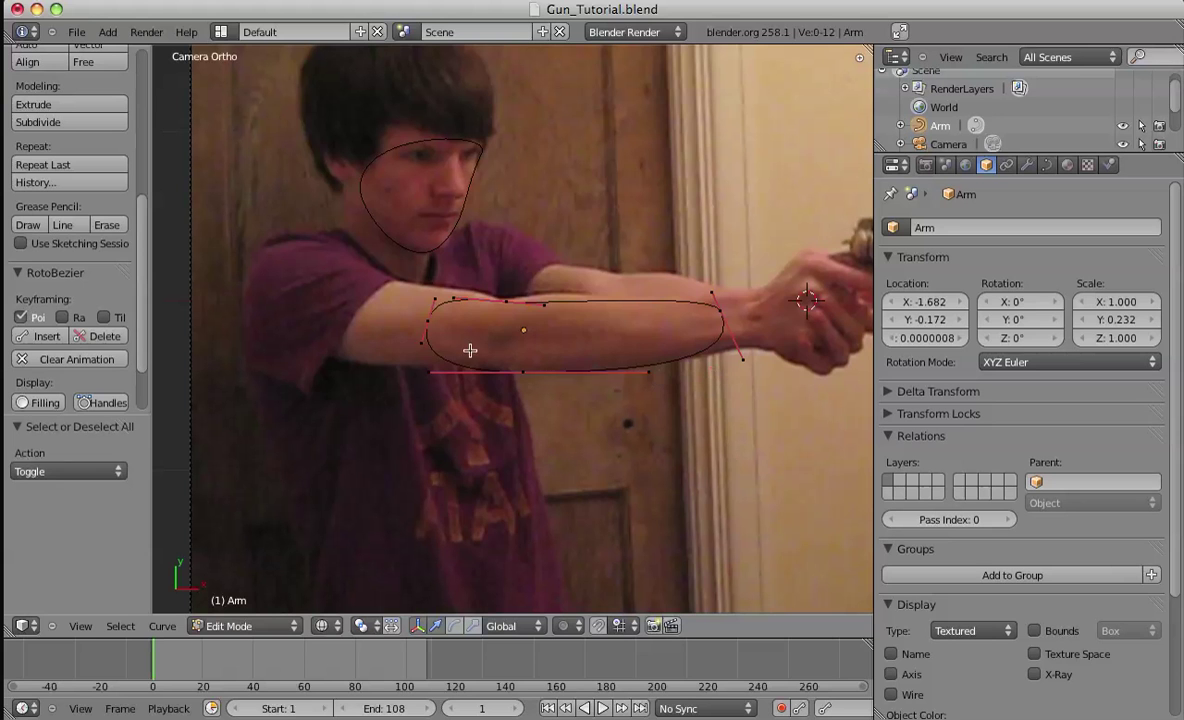
key("a")
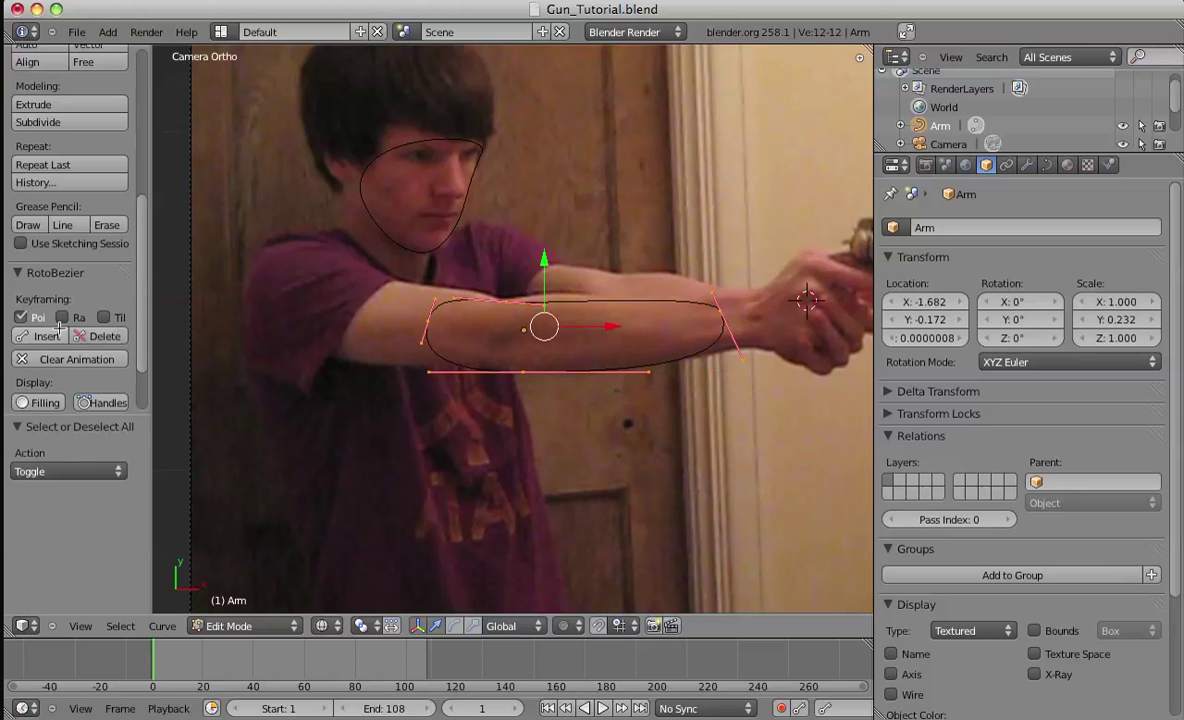
left_click(54, 336)
middle_click_drag(665, 400, 600, 426, "shift")
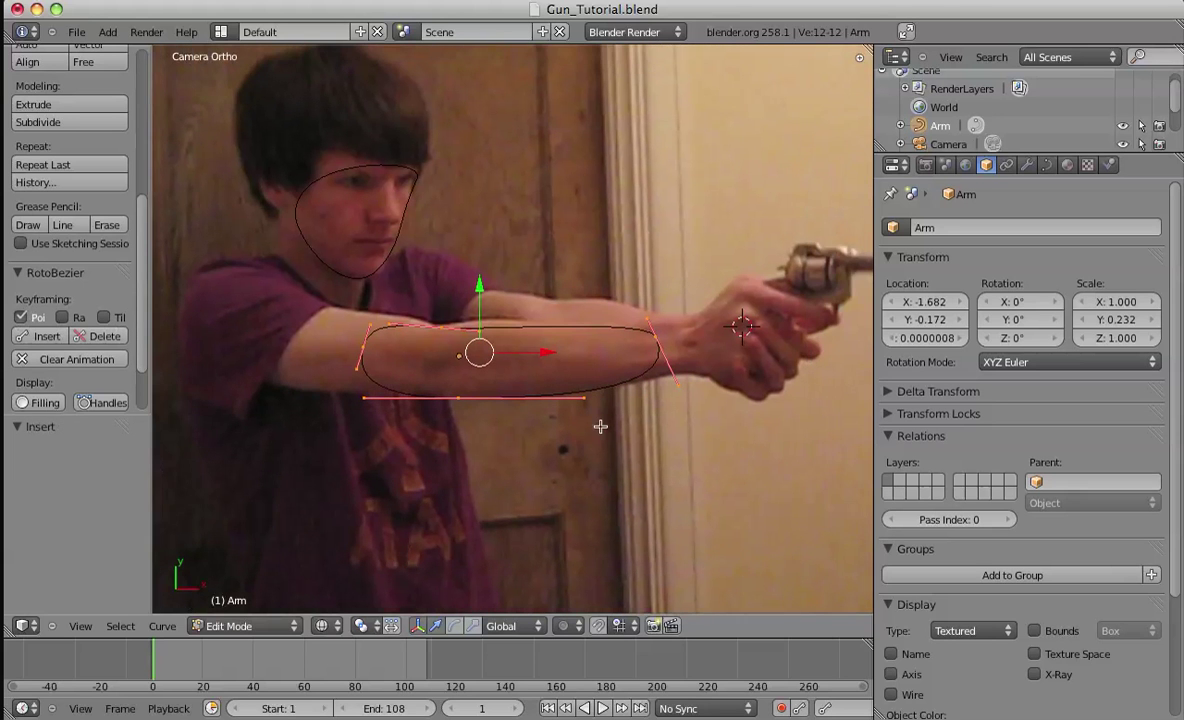
Leave the Arm curve's edit mode and examine the footage around the face, torso, arm and gun hand.
key("Tab")
middle_click_drag(529, 343, 487, 287, "shift")
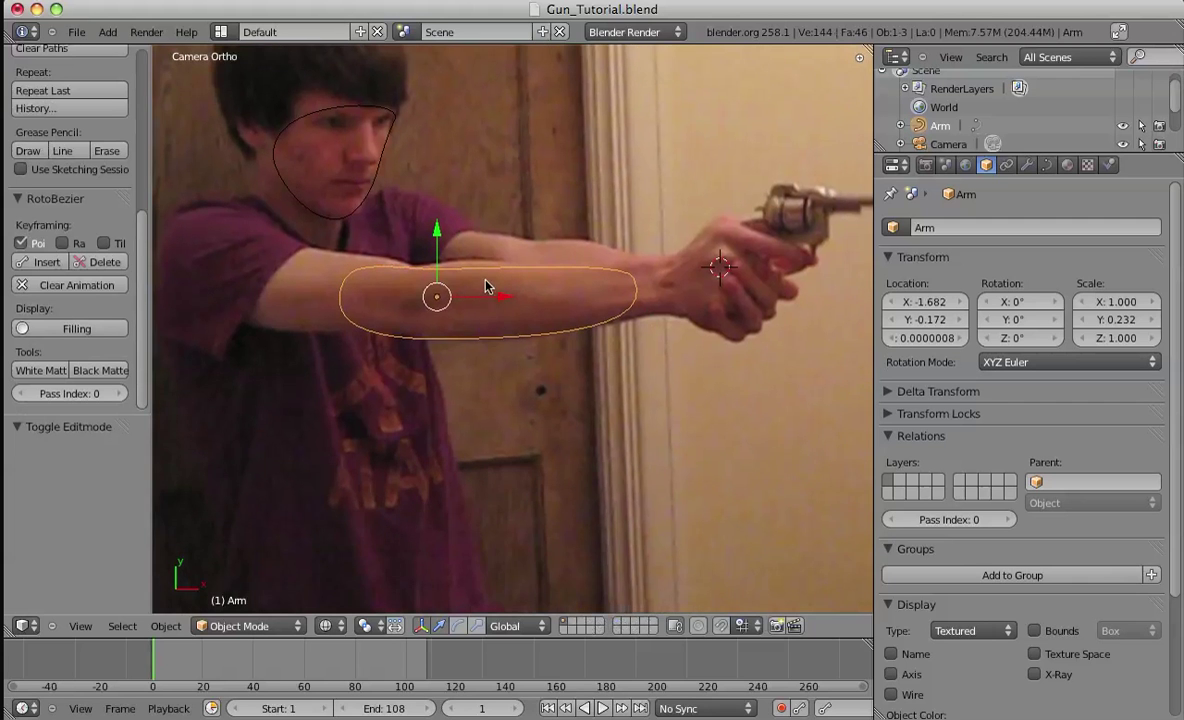
middle_click_drag(253, 268, 343, 377, "shift")
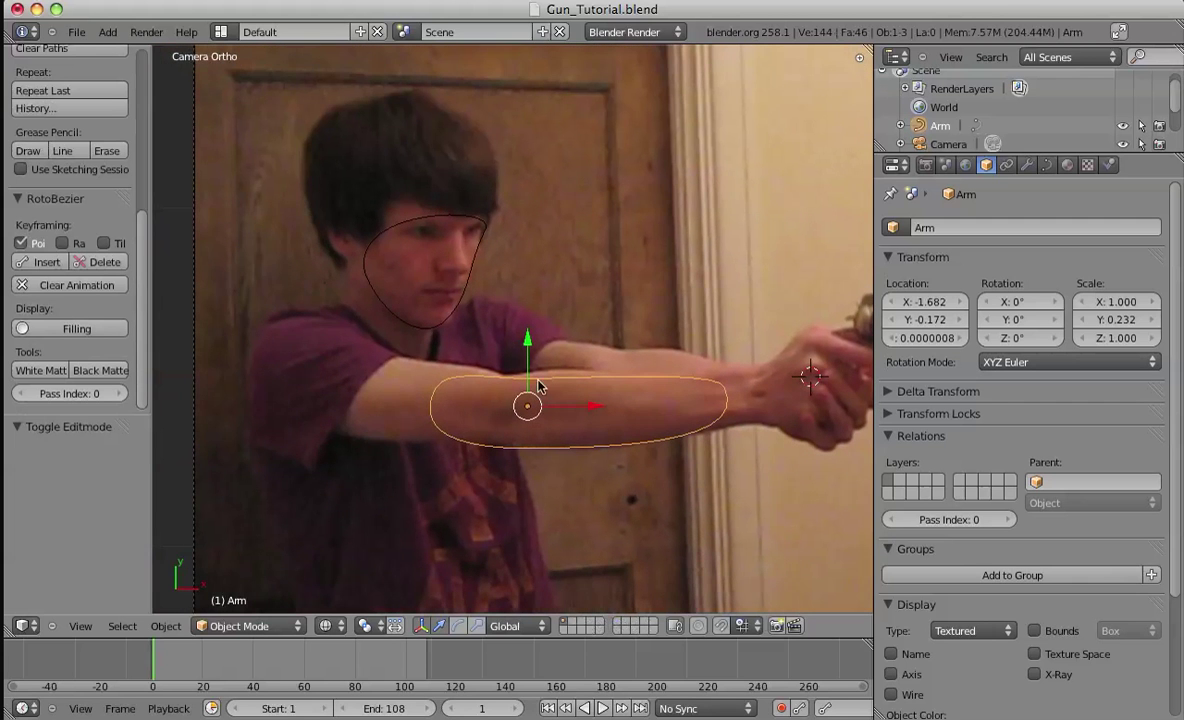
middle_click_drag(540, 386, 374, 384, "shift")
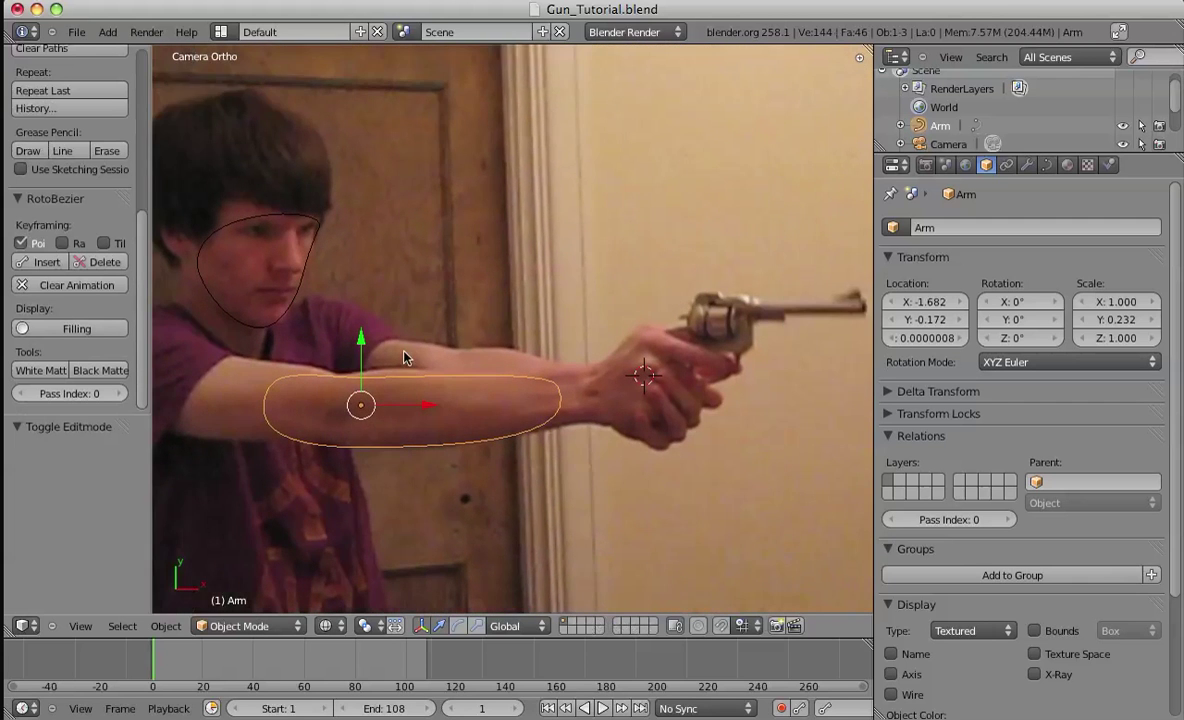
middle_click_drag(486, 339, 449, 287, "shift")
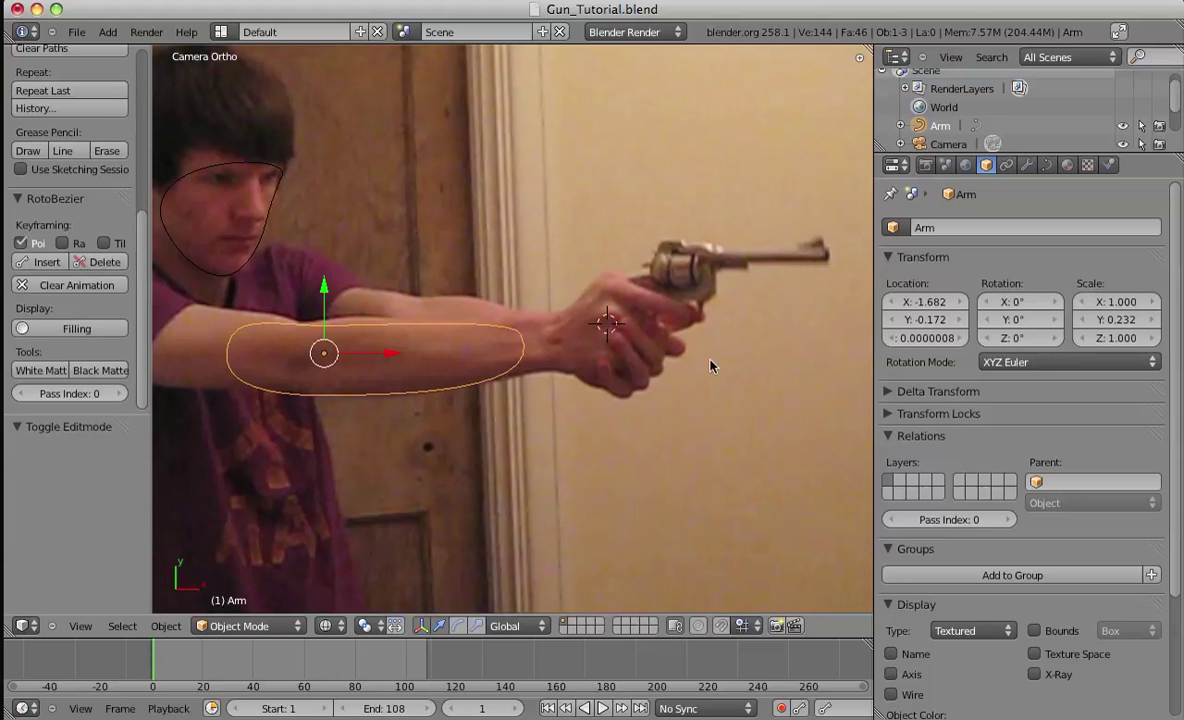
middle_click_drag(402, 340, 528, 229, "shift")
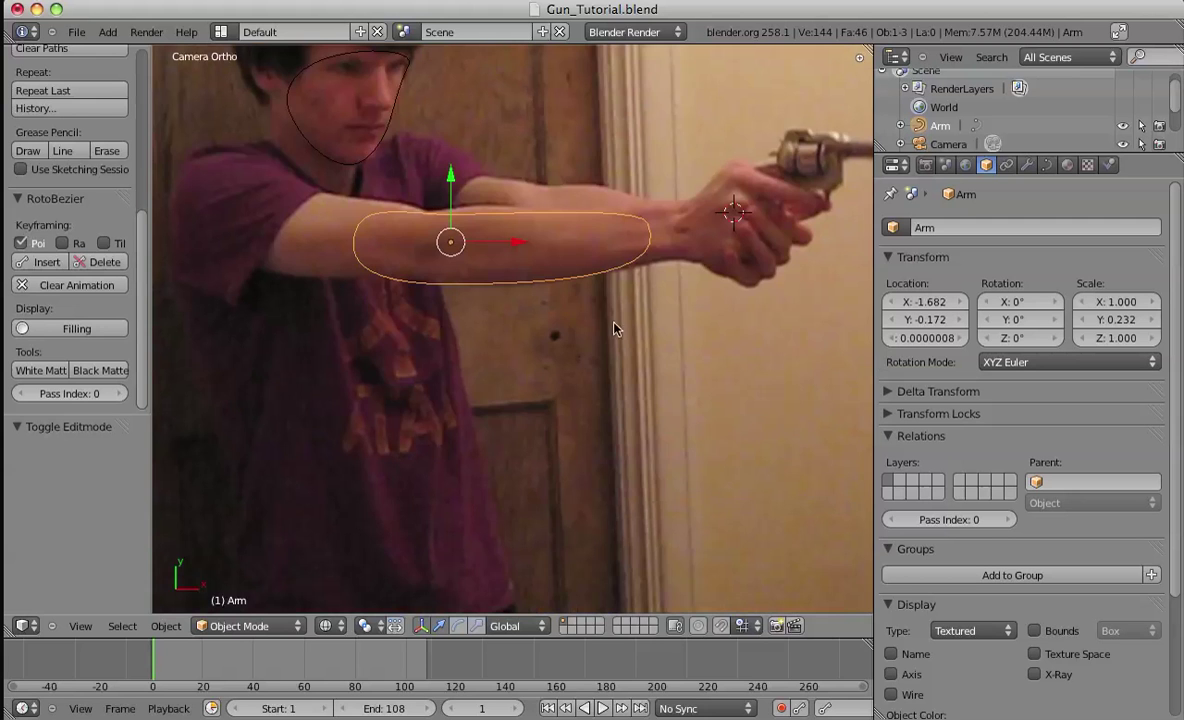
middle_click_drag(615, 329, 655, 387, "shift")
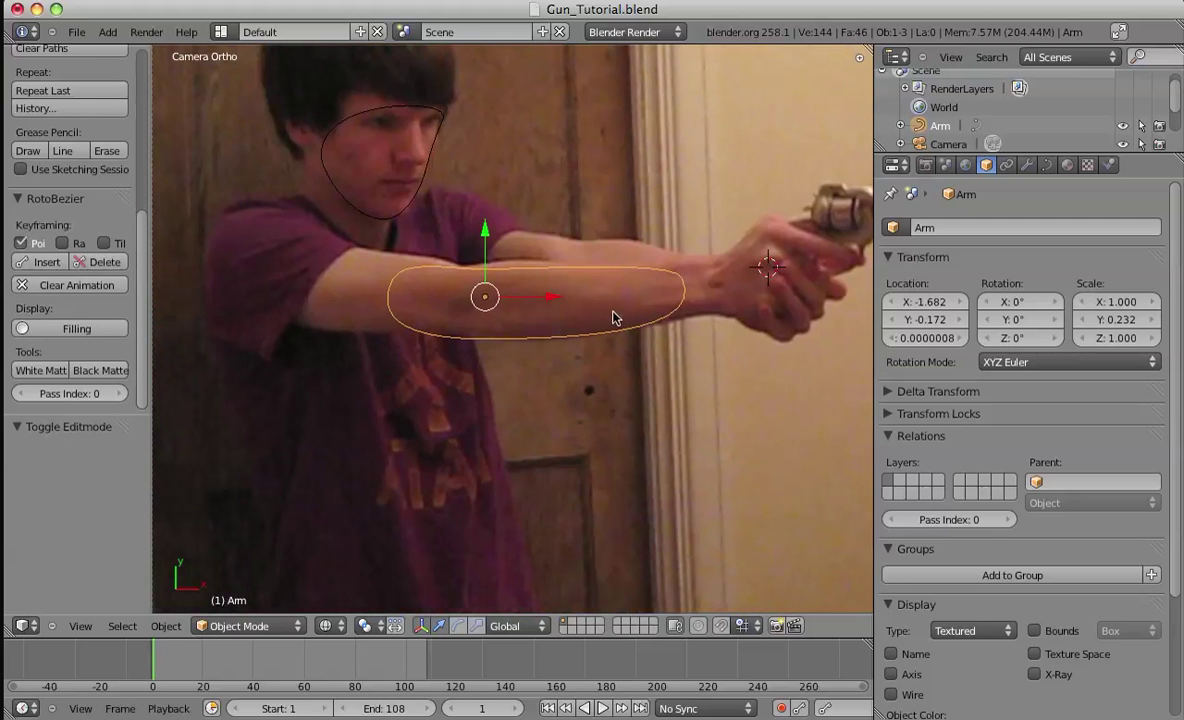
middle_click_drag(614, 318, 700, 346, "shift")
Add a Bezier circle over the torso below the forearm and name it Body.
key("a")
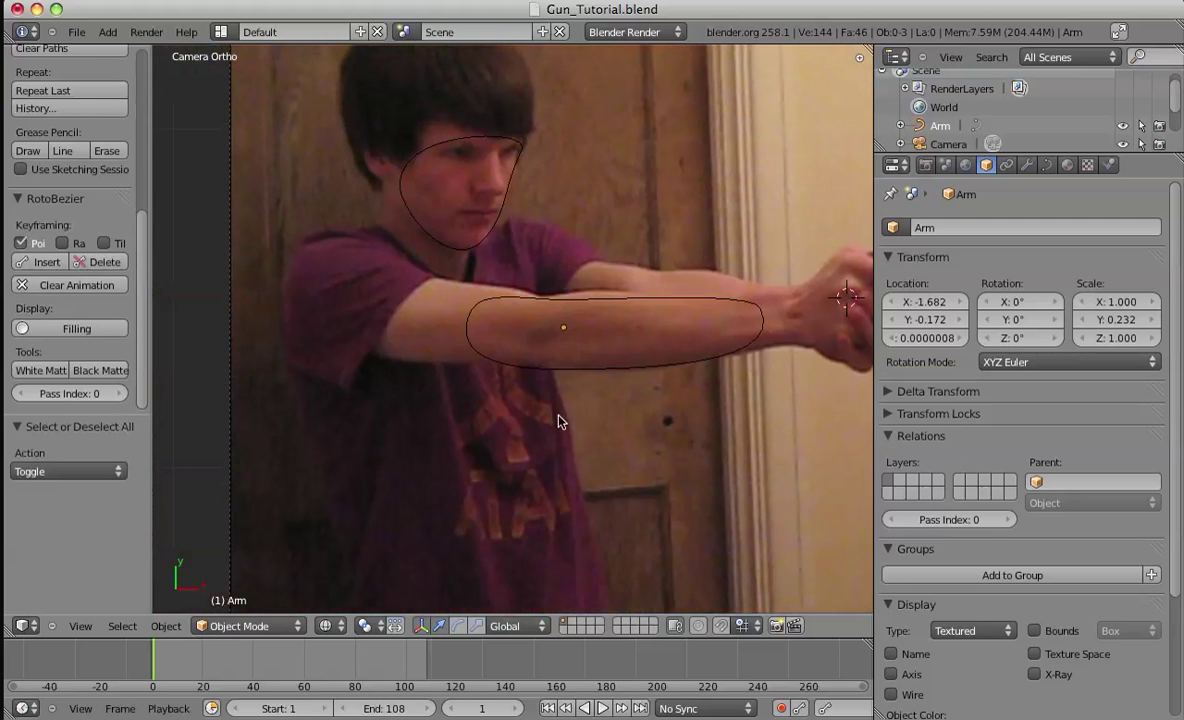
scroll(683, 334, "right", 5)
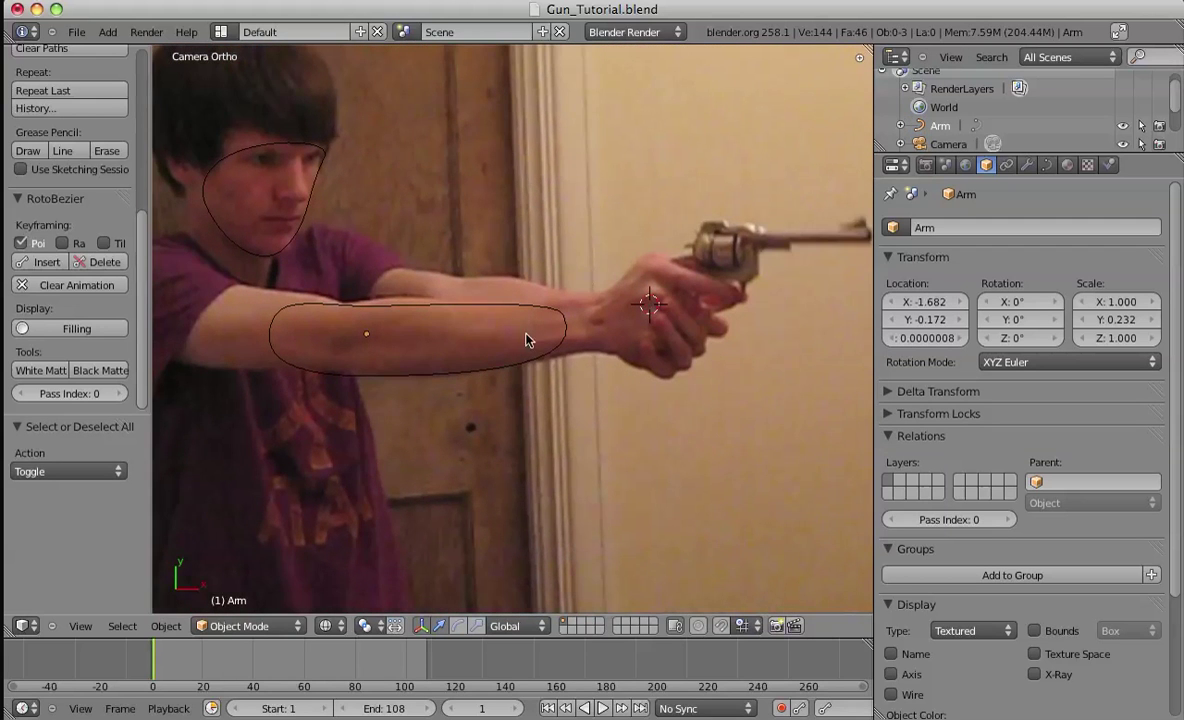
middle_click_drag(301, 521, 363, 398, "shift")
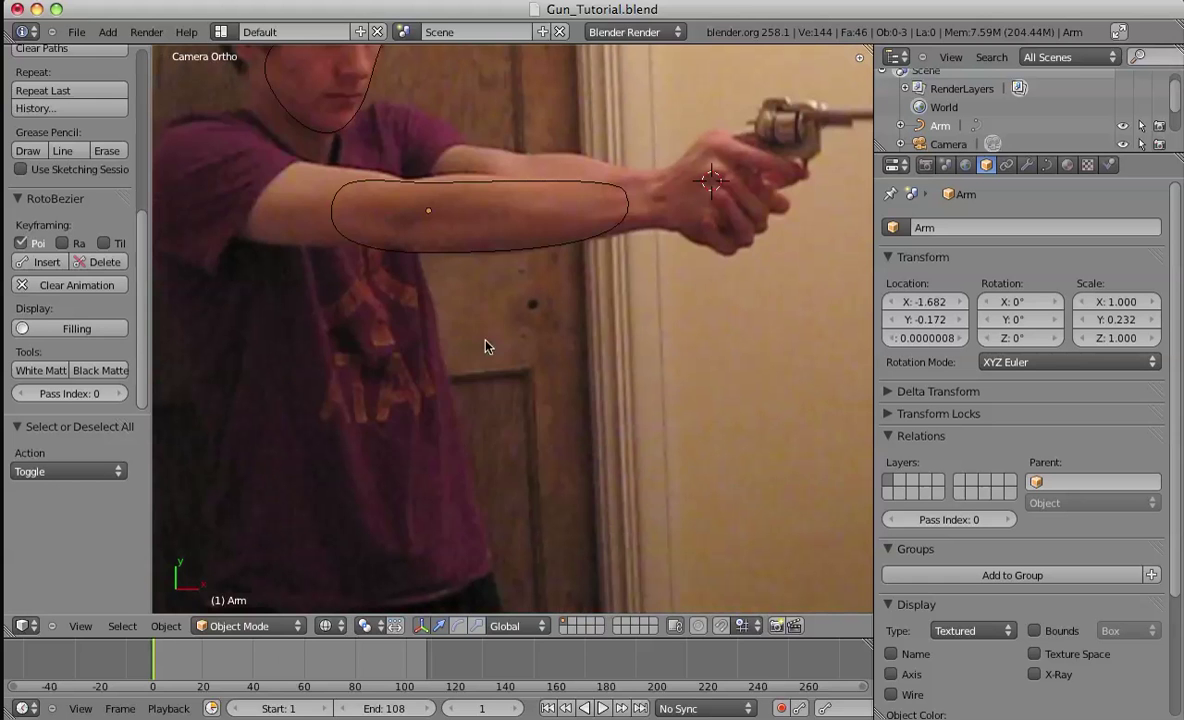
key("shift+a")
mouse_move(430, 338)
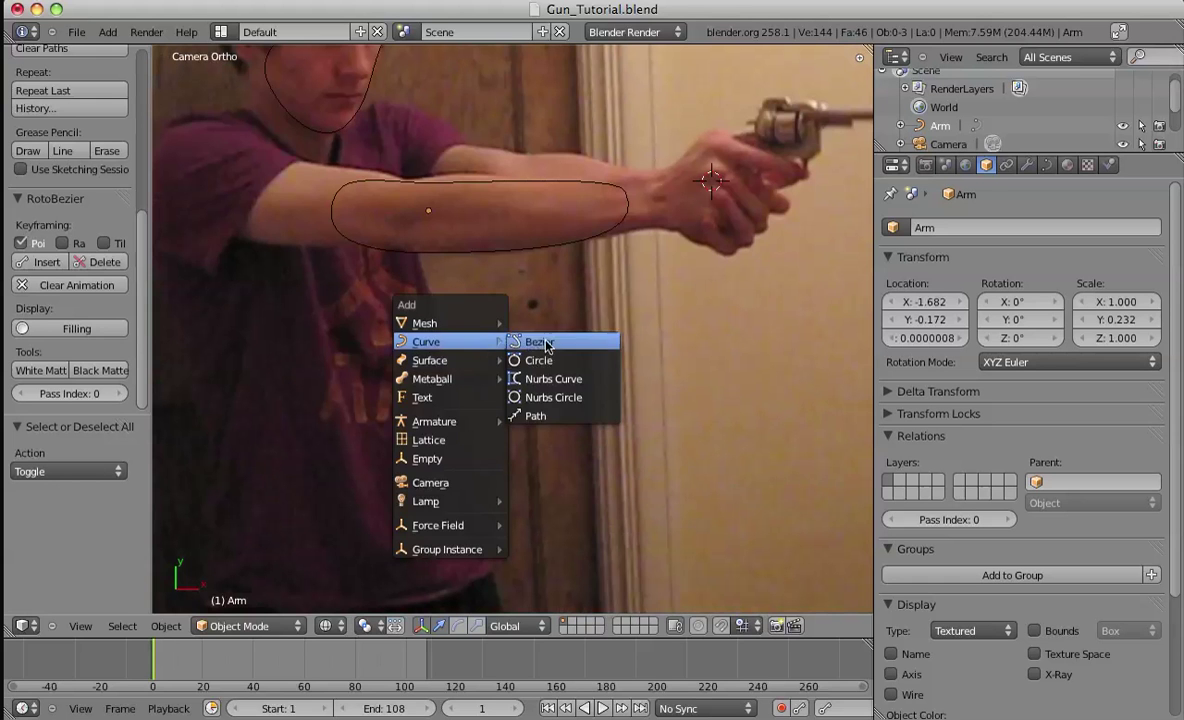
left_click(540, 357)
key("g")
left_click(431, 447)
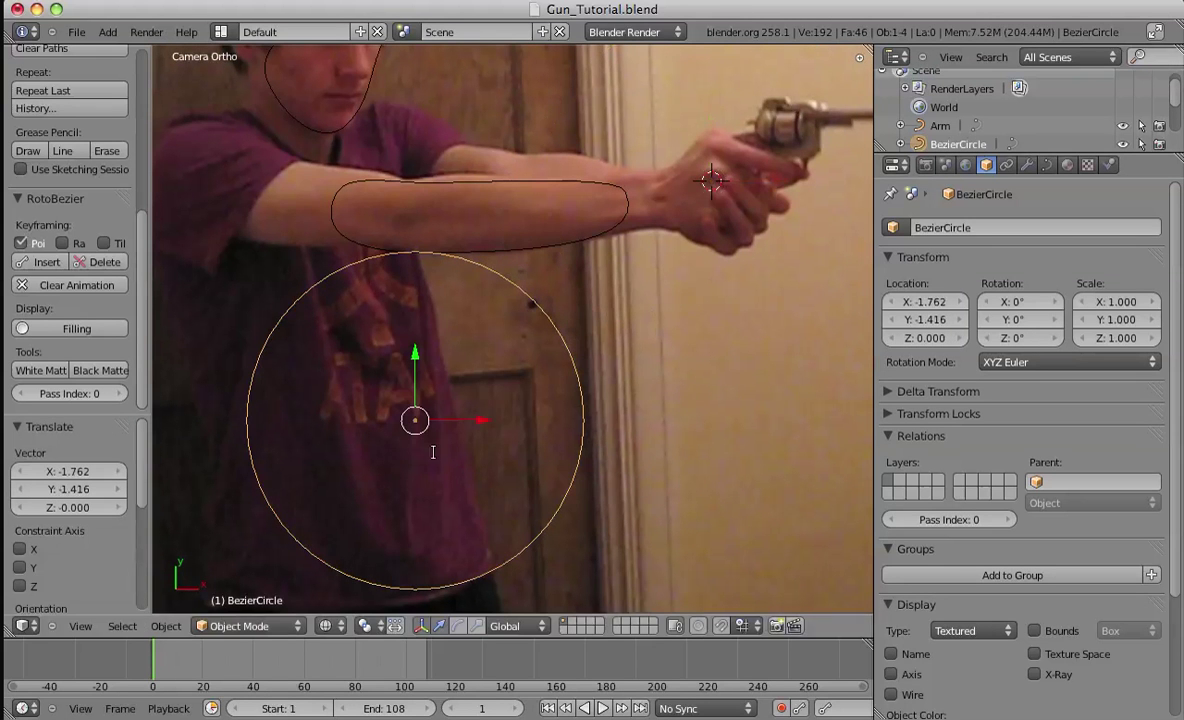
left_click(985, 230)
type("Body")
key("Return")
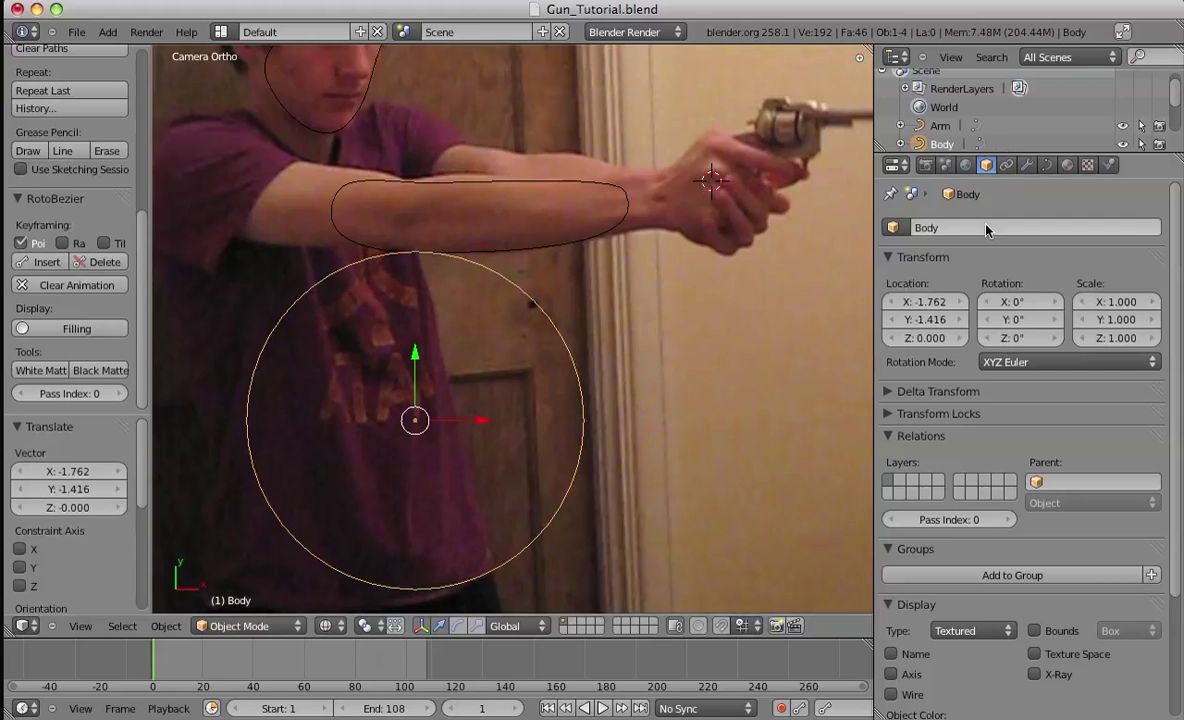
middle_click_drag(626, 312, 478, 429, "shift")
key("a")
key("shift+a")
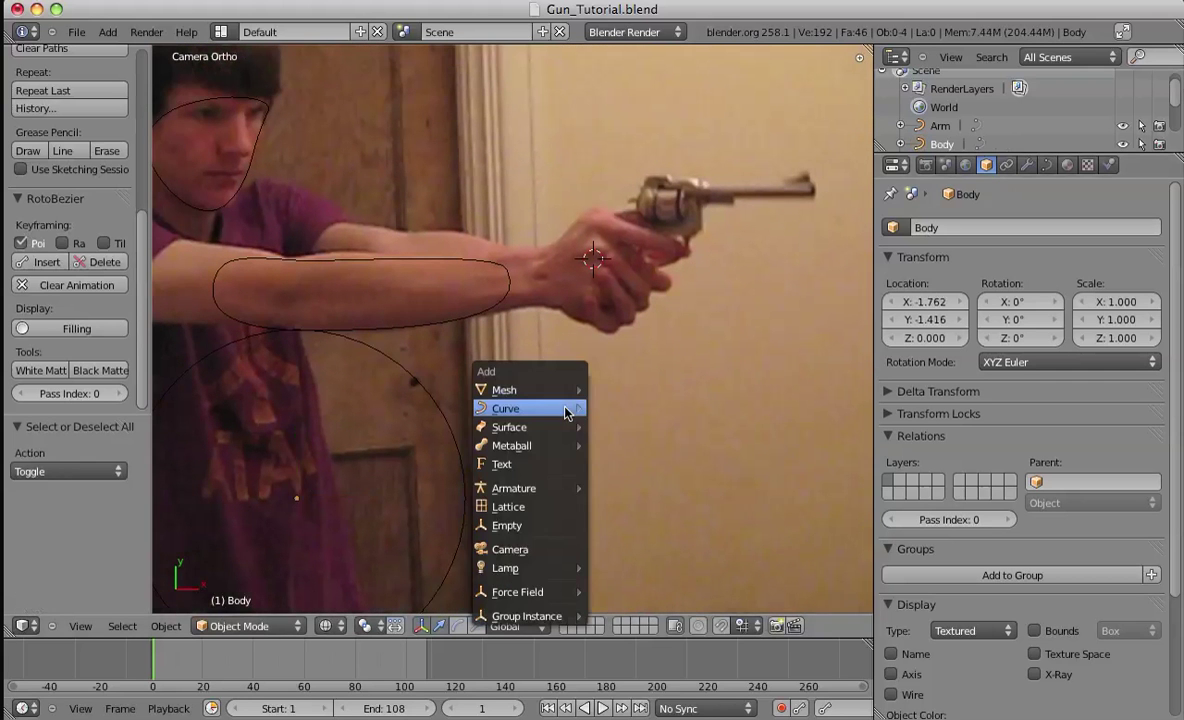
mouse_move(563, 410)
left_click(636, 408)
key("x")
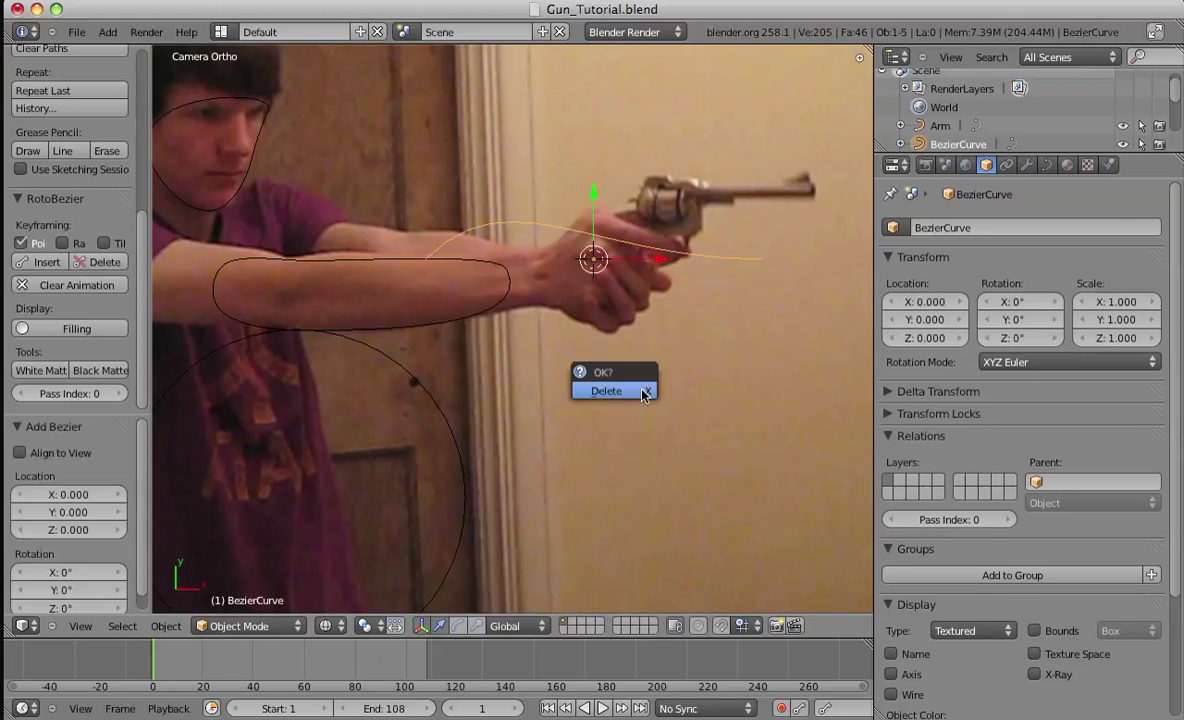
left_click(630, 391)
Add a Bezier circle scaled to about 0.451 over the hands gripping the gun and name it Hand.
key("shift+a")
mouse_move(620, 390)
left_click(700, 409)
key("g")
left_click(740, 379)
key("s")
left_click(708, 257)
key("g")
left_click(690, 288)
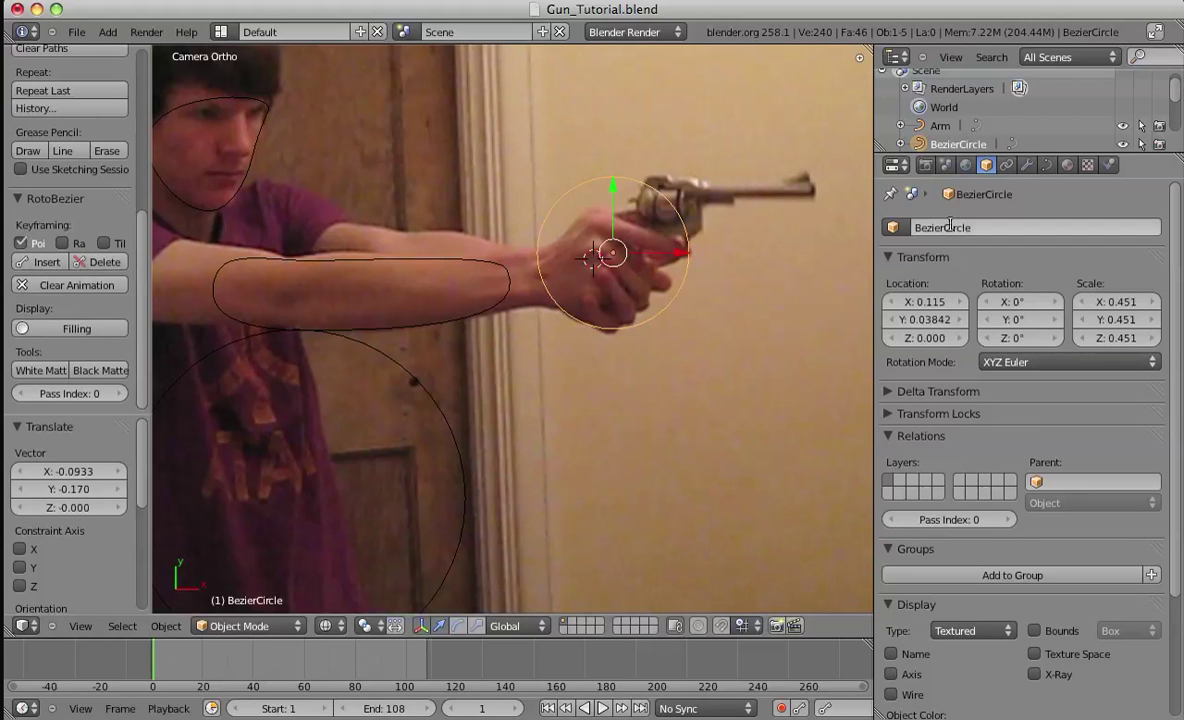
left_click(953, 228)
type("Hand")
key("Return")
Open the Body curve for editing and turn off the display of its curve normals.
scroll(500, 300, "up", 4)
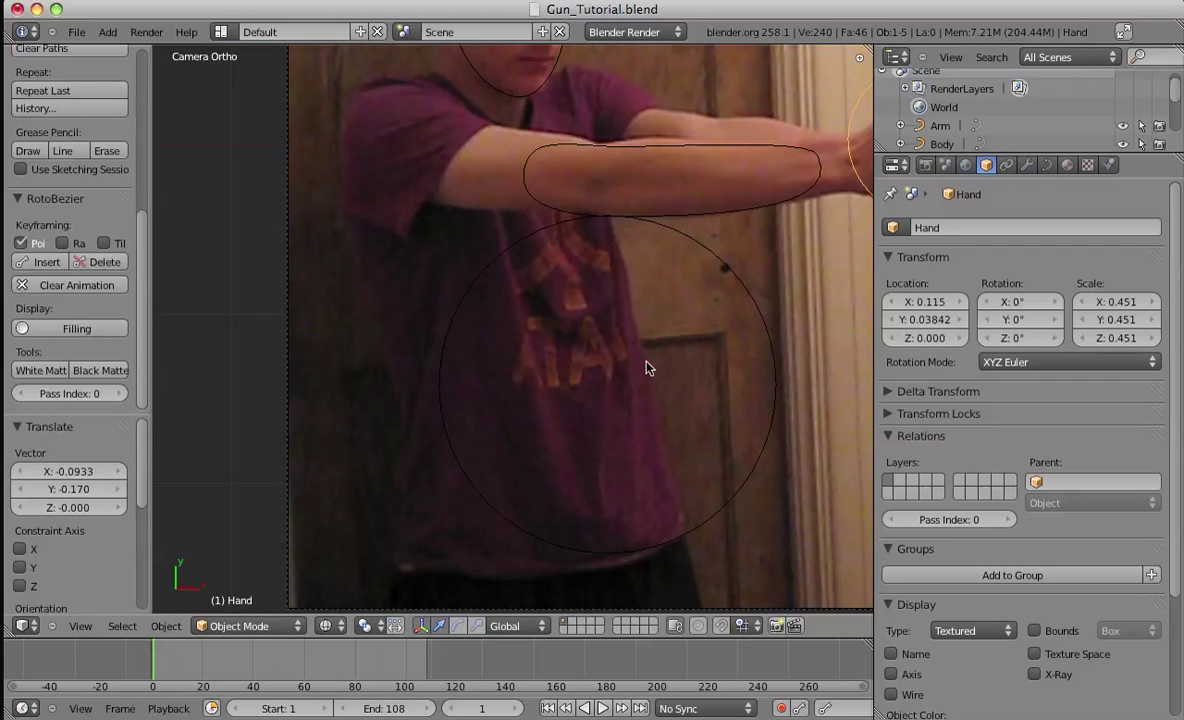
right_click(740, 285)
key("Tab")
right_click(437, 383)
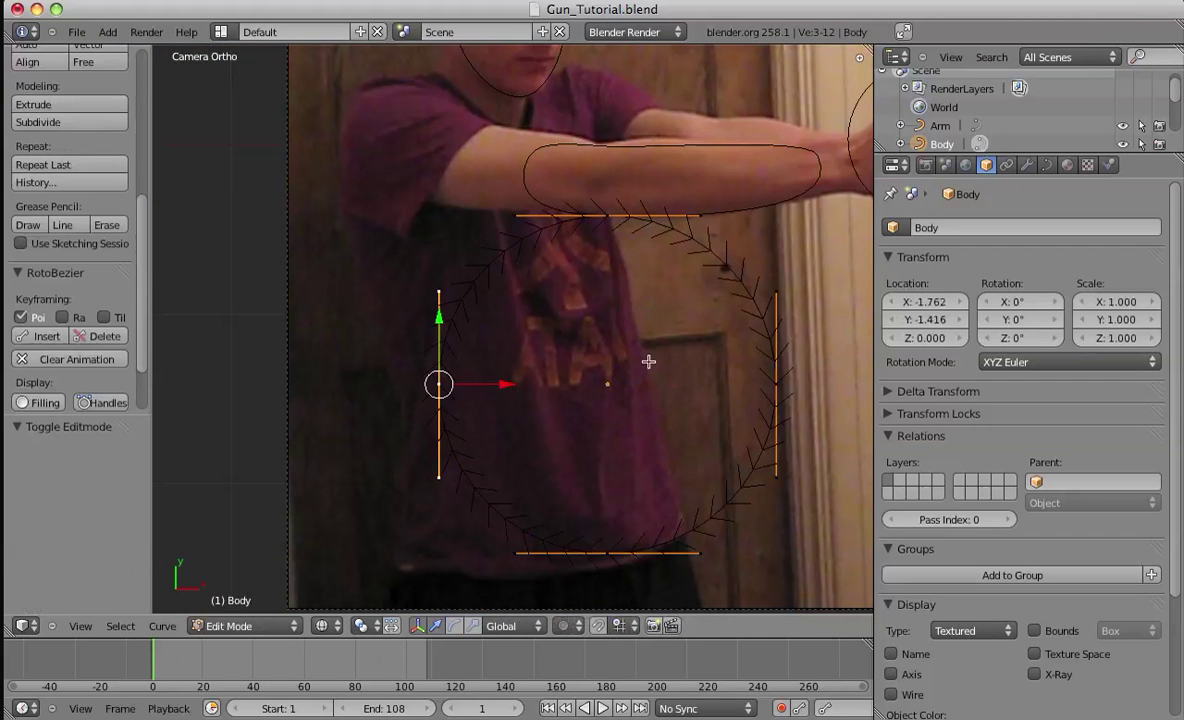
key("n")
left_click(650, 480)
key("n")
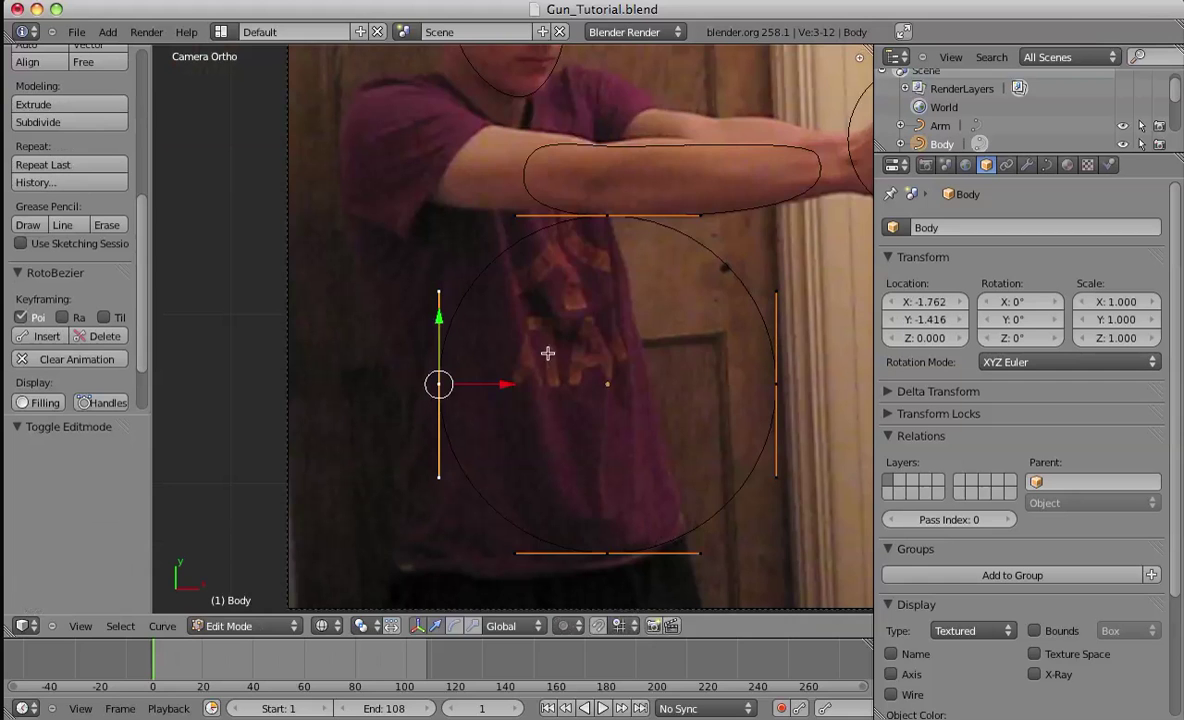
Move the Body curve's left point inward onto the shirt print and its top point slightly down and inward.
key("g")
left_click(762, 330)
right_click(622, 239)
key("g")
left_click(607, 267)
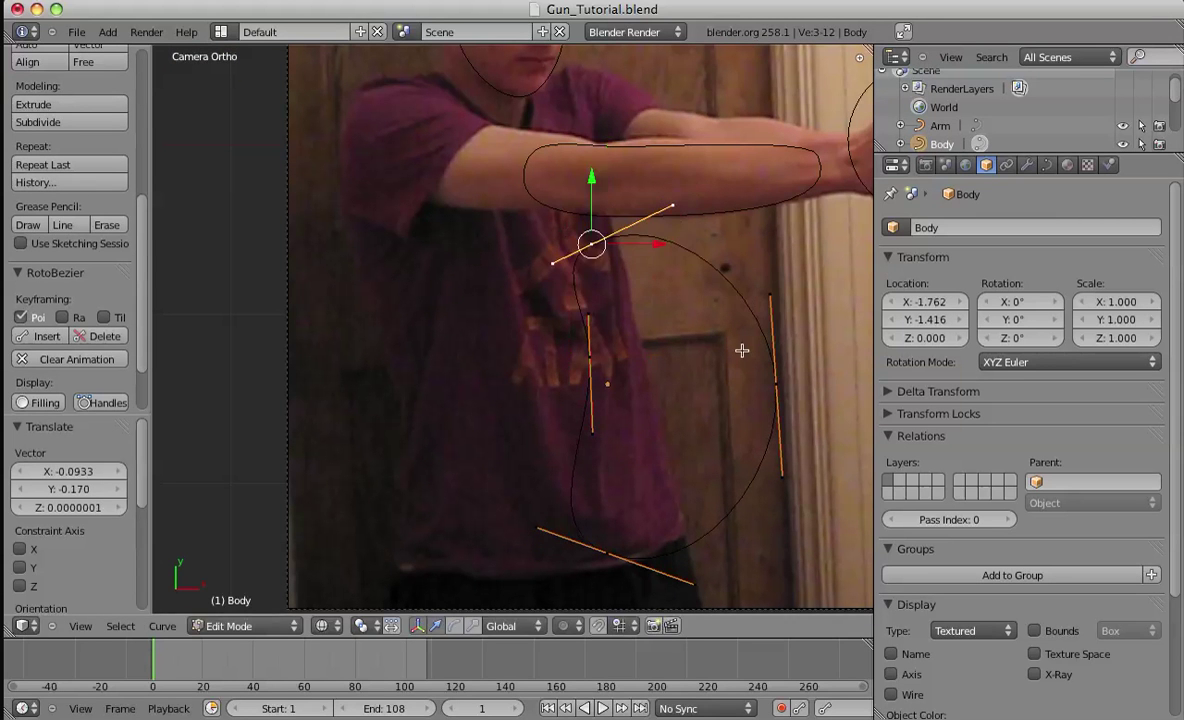
Move the Body curve's right point onto the shirt's front edge and its top point just below the forearm.
right_click(746, 371)
key("g")
left_click(604, 334)
right_click(597, 242)
key("g")
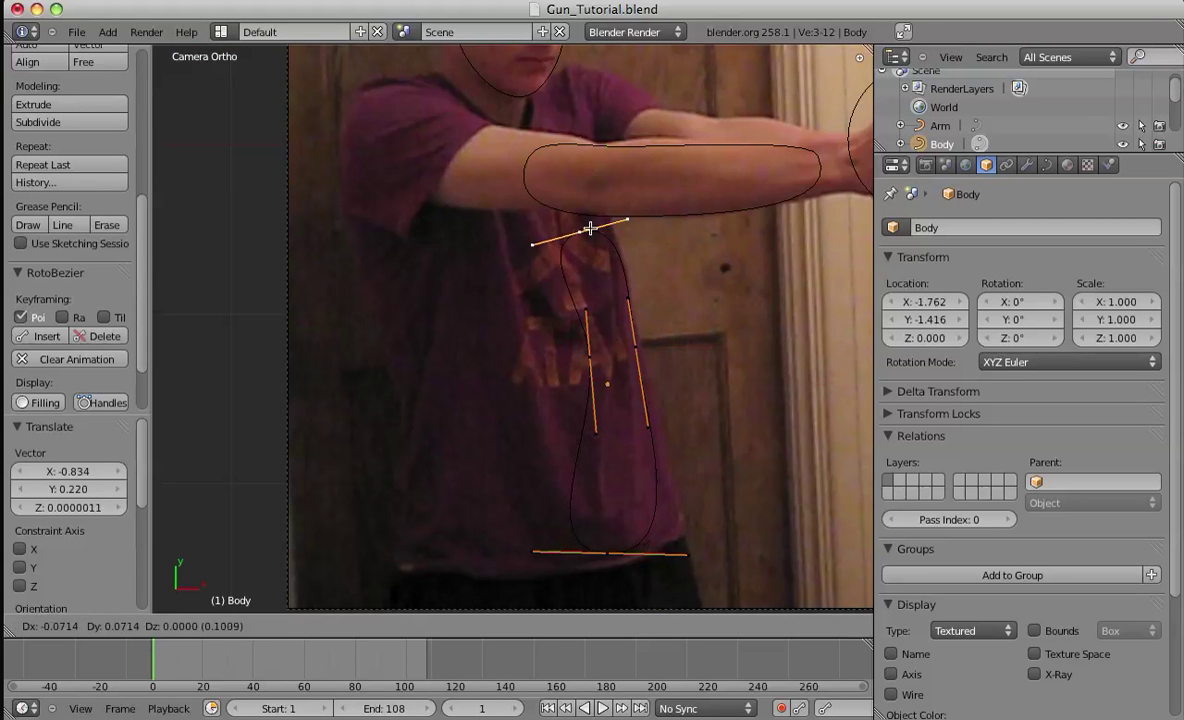
left_click(587, 230)
Nudge the Body curve's left point inward and raise its bottom point to the shirt's lower front above the hem.
right_click(592, 370)
key("g")
left_click(595, 365)
right_click(606, 551)
key("g")
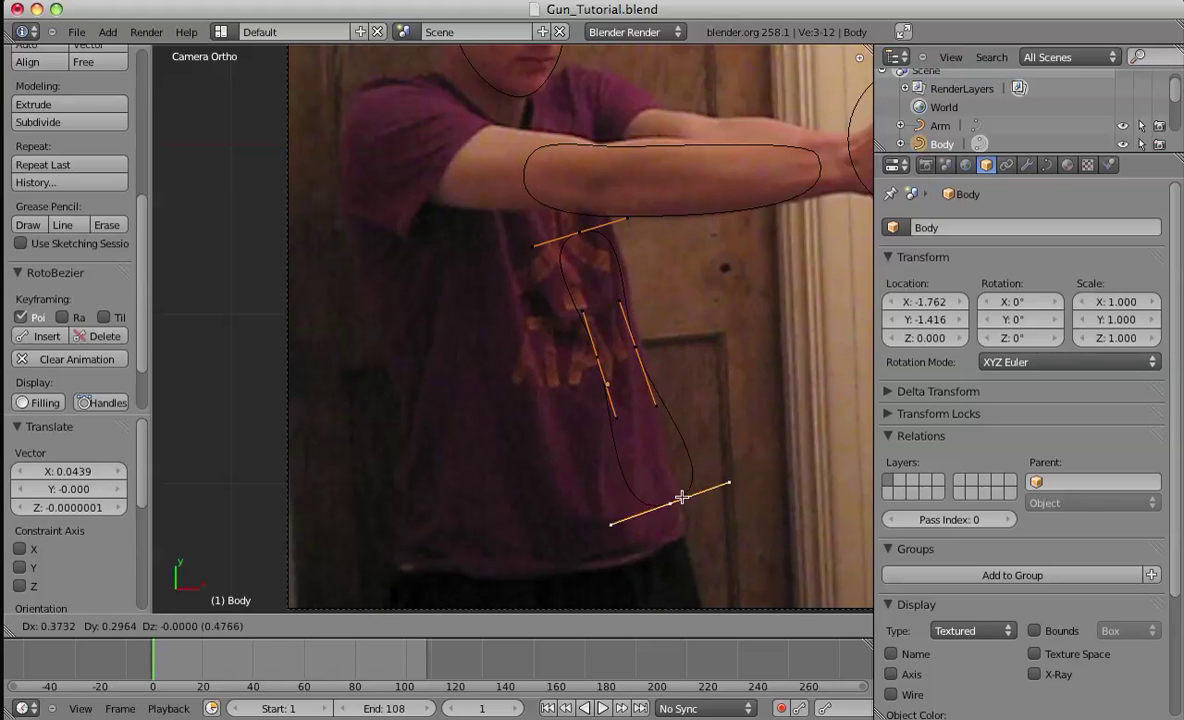
left_click(650, 515)
Nudge the Body curve's right point onto the shirt edge and widen the shape by moving the left point outward.
right_click(637, 356)
key("g")
left_click(641, 357)
right_click(596, 364)
key("g")
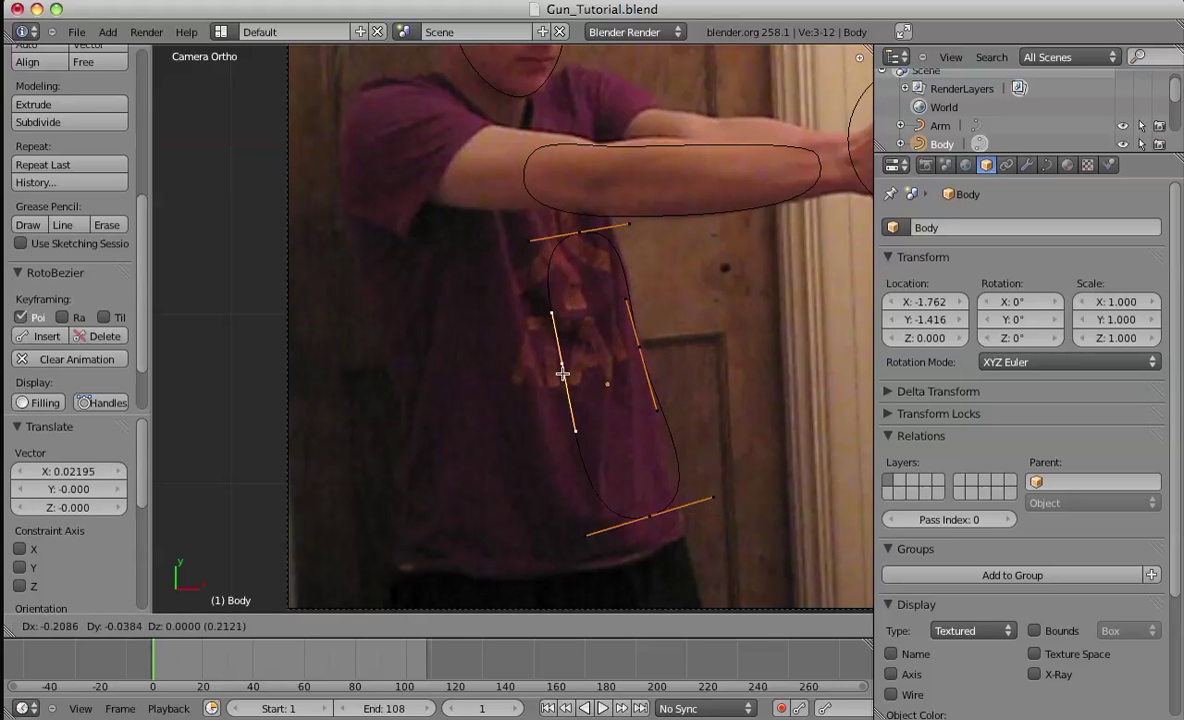
left_click(557, 372)
Narrow both ends of the Body curve by turning the top and bottom points' handles, and pull the left point inward.
right_click(530, 240)
key("g")
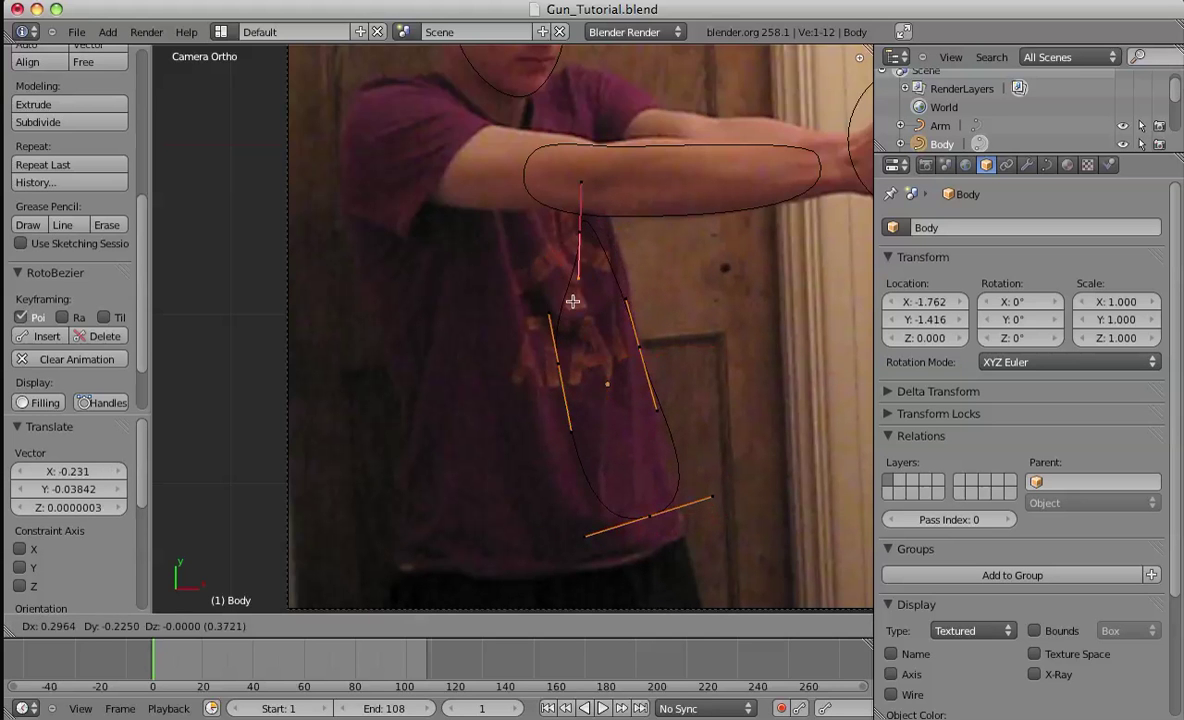
left_click(573, 301)
right_click(560, 368)
key("g")
left_click(629, 363)
right_click(681, 510)
key("g")
left_click(664, 549)
Fit the Body curve along the shirt's front by repositioning its left, right and top points.
right_click(610, 366)
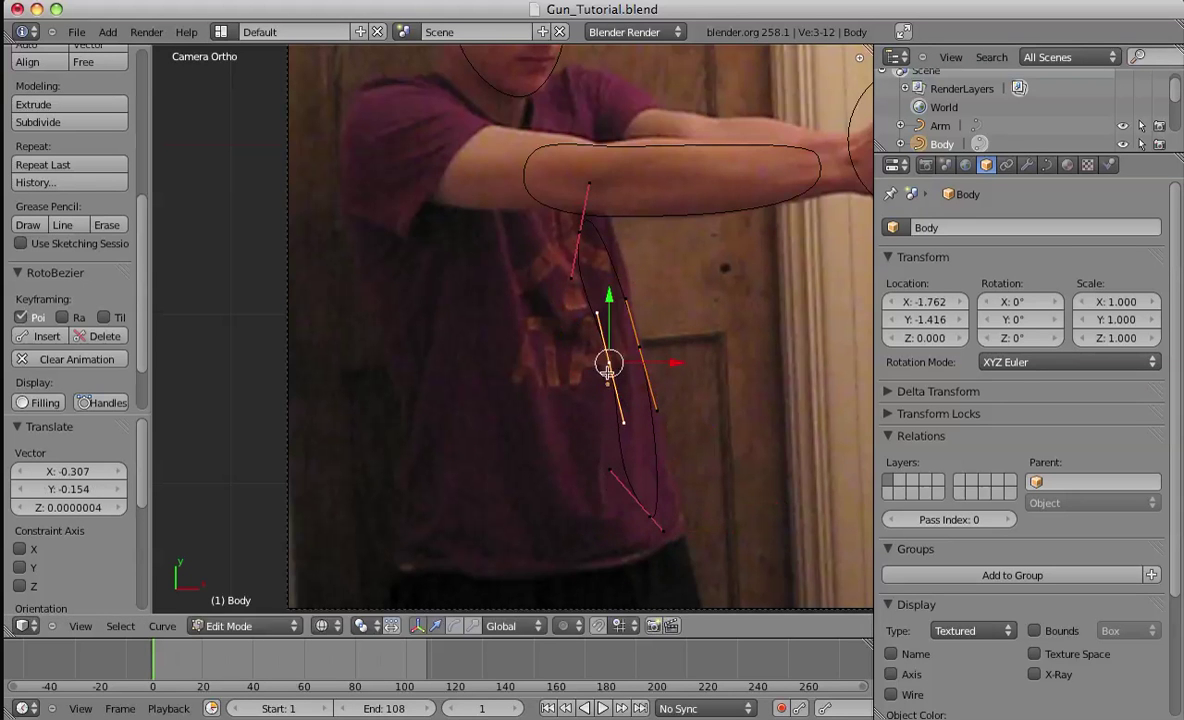
key("g")
left_click(586, 375)
middle_click_drag(661, 354, 619, 398, "shift")
right_click(594, 375)
key("g")
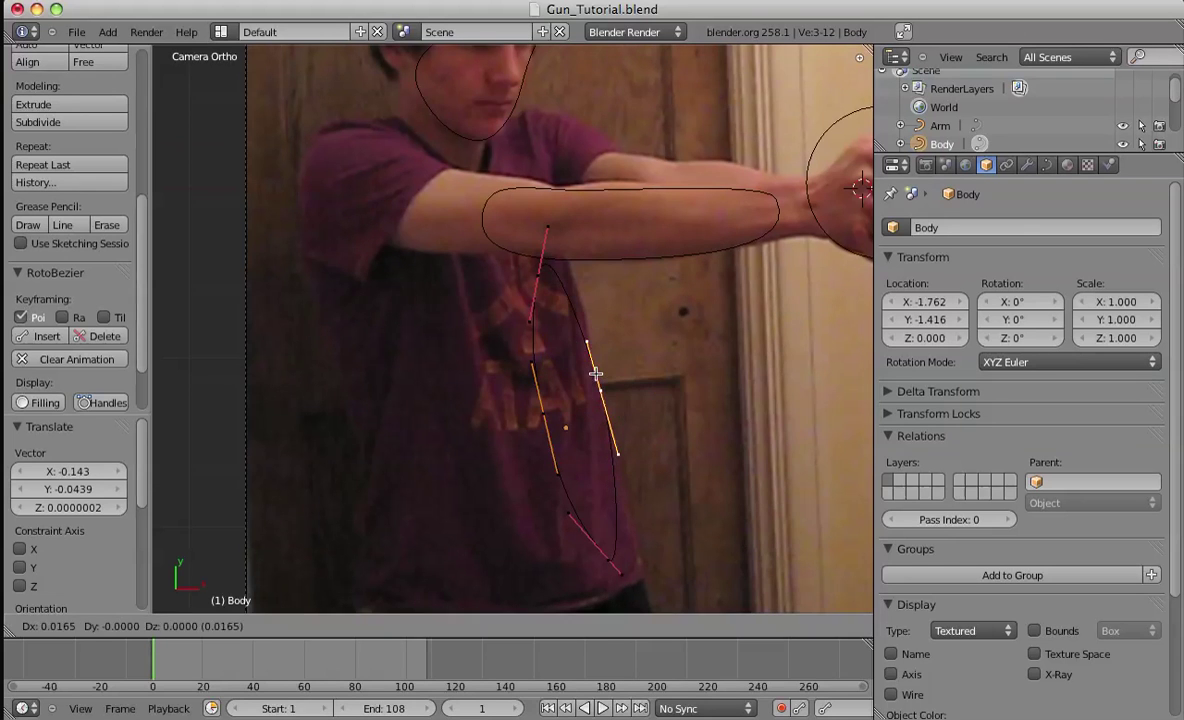
left_click(598, 375)
right_click(540, 274)
key("g")
left_click(551, 273)
Reposition the Body curve's bottom point near the shirt's front hem and turn its handles nearly upright.
middle_click_drag(607, 401, 521, 299, "shift")
right_click(507, 434)
key("g")
left_click(523, 460)
right_click(538, 474)
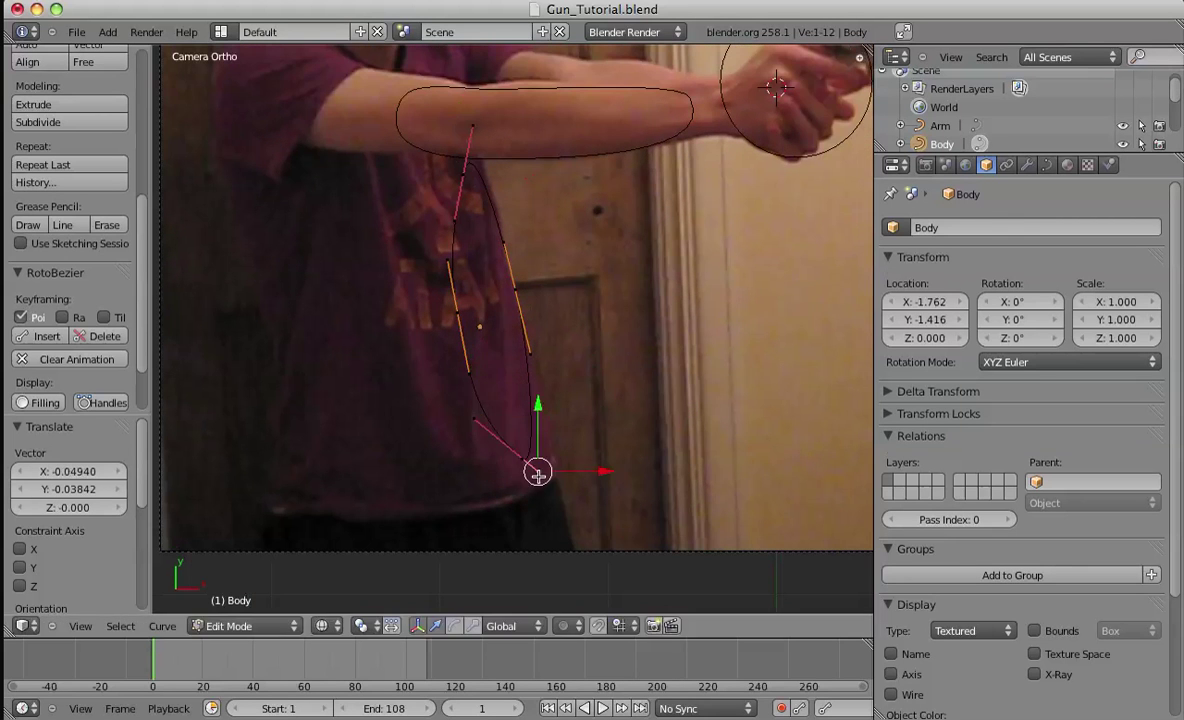
key("g")
left_click(532, 431)
right_click(528, 463)
key("g")
left_click(550, 463)
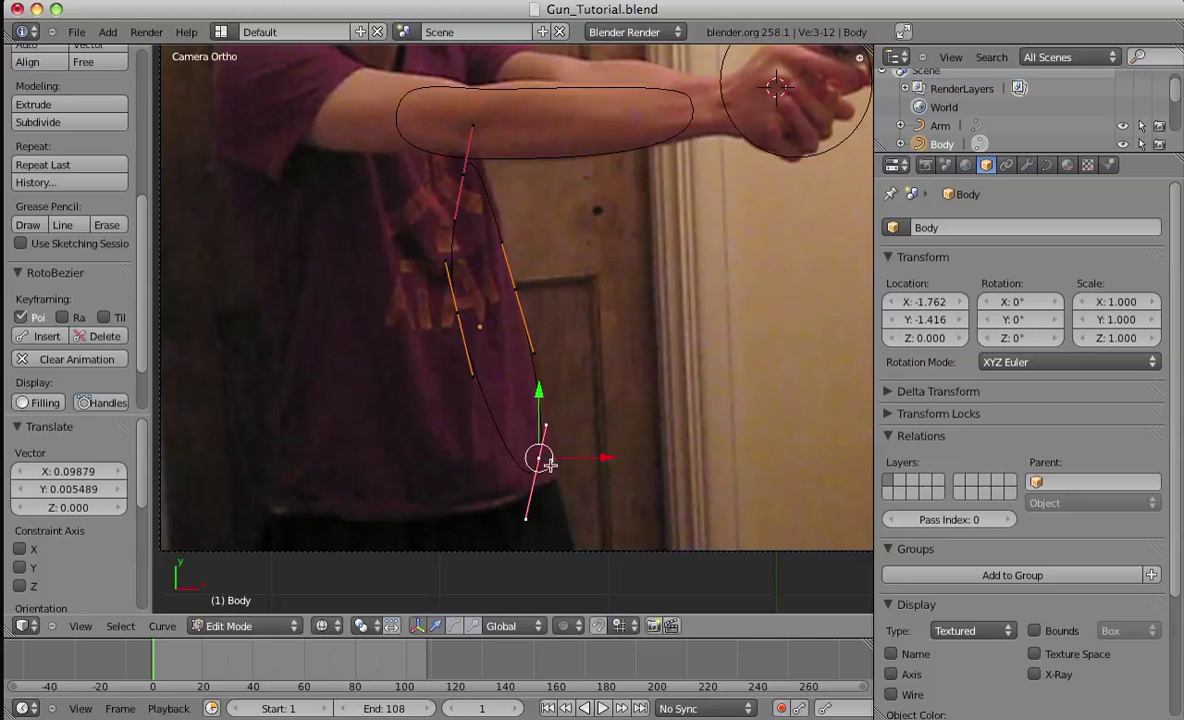
Nudge the Body curve's left point slightly toward the shirt's front edge and leave edit mode.
right_click(456, 321)
key("g")
left_click(466, 326)
key("Tab")
scroll(545, 343, "down", 2)
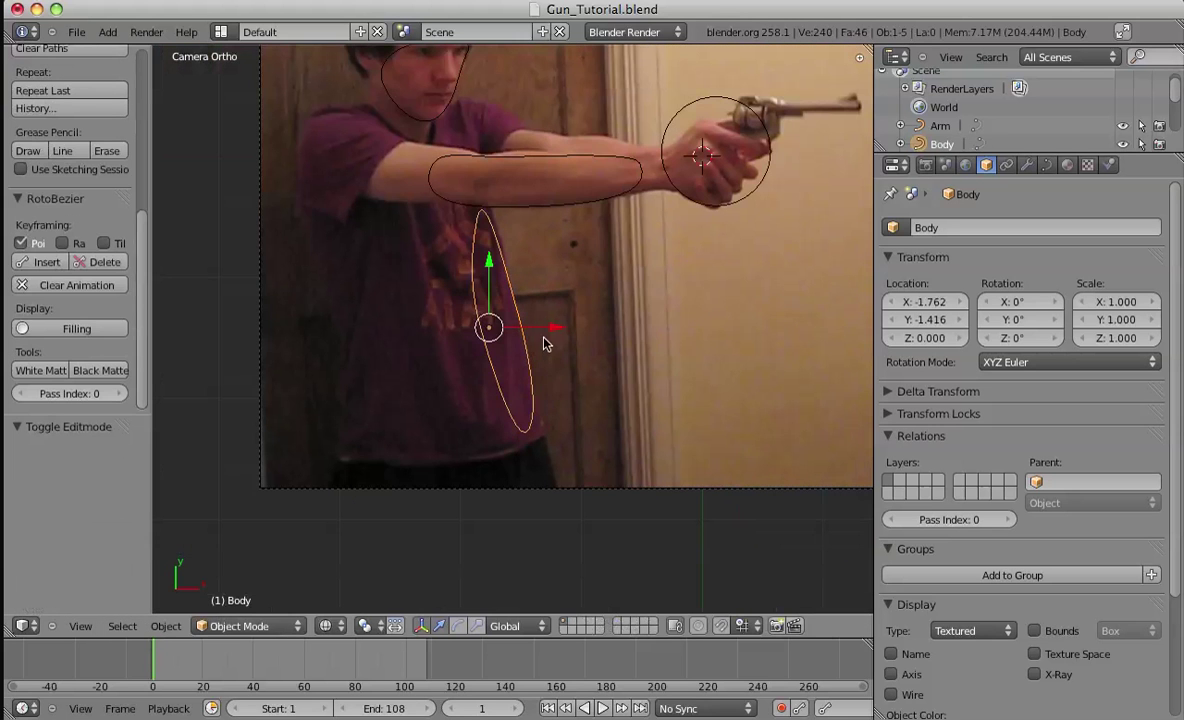
Select all of the Body curve's points in edit mode and return to object mode.
key("Tab")
key("a")
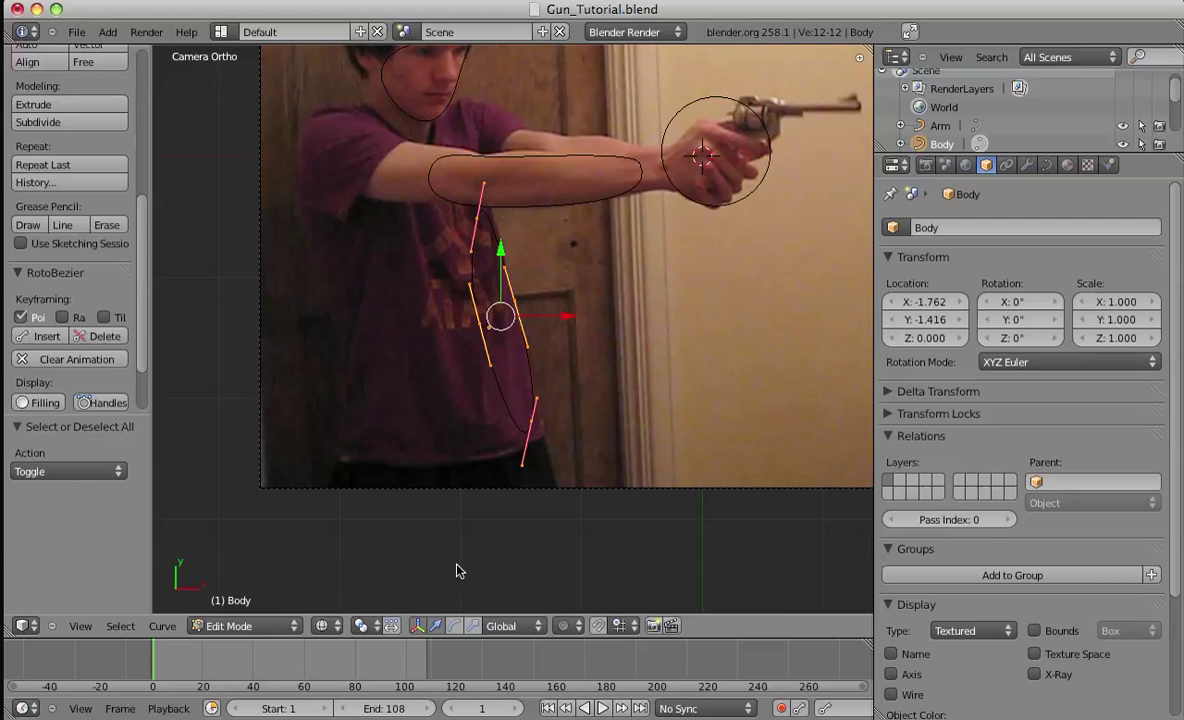
key("Tab")
scroll(485, 340, "up", 1)
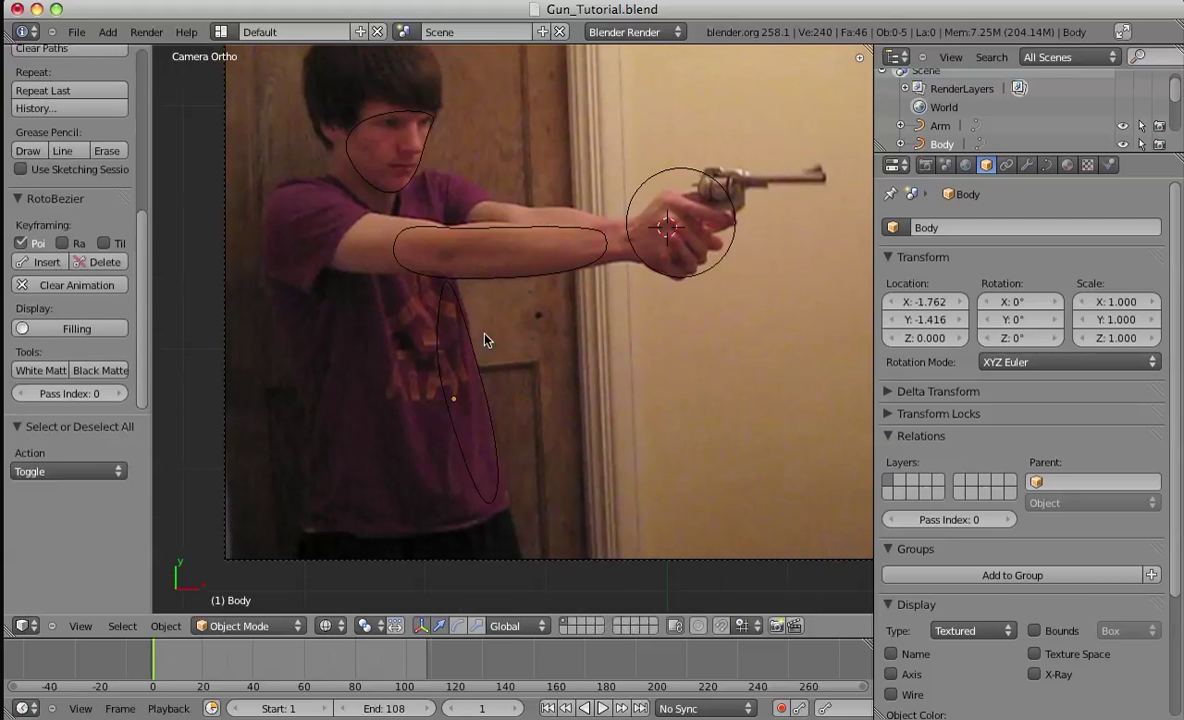
Open the Hand curve for editing and turn off the display of its curve normals.
scroll(540, 316, "down", 1)
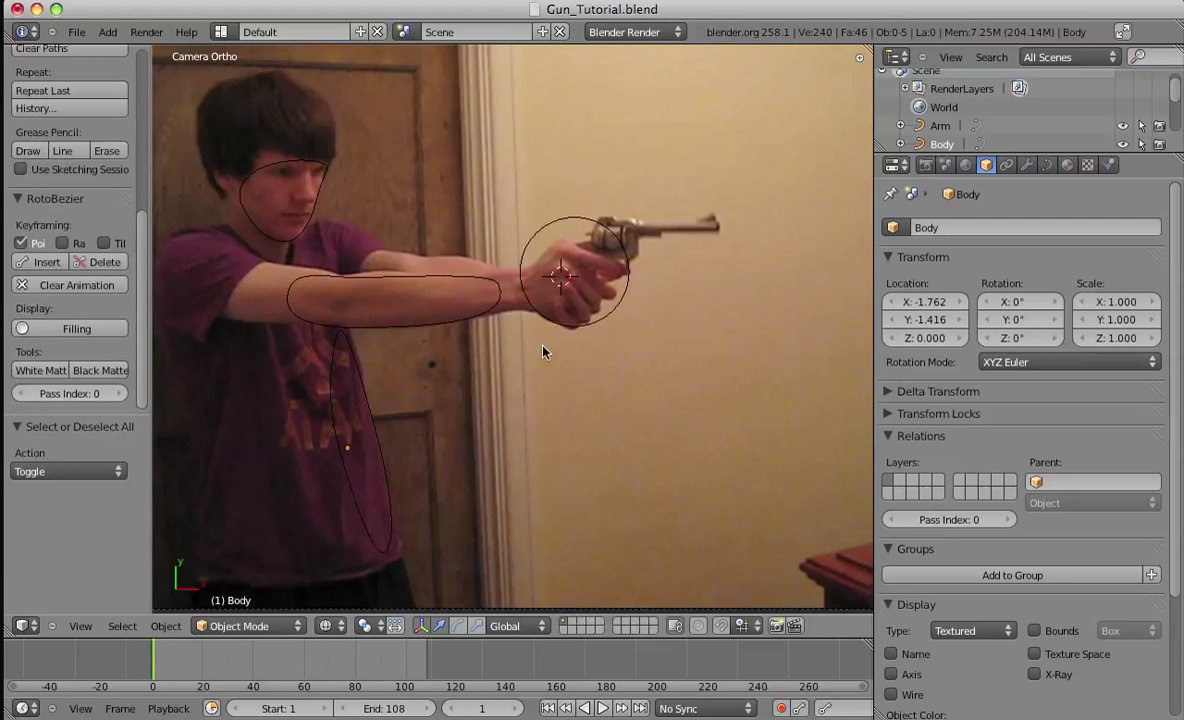
right_click(563, 287)
scroll(517, 410, "up", 3)
key("Tab")
scroll(517, 410, "up", 1)
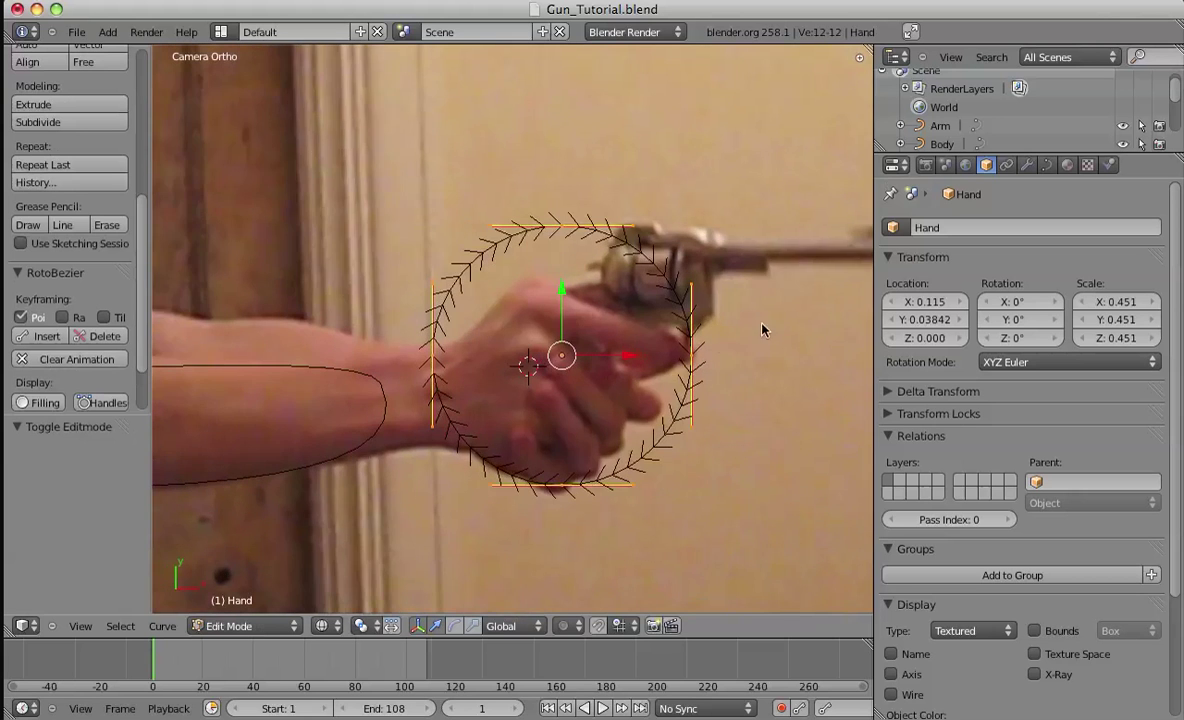
key("n")
left_click(666, 502)
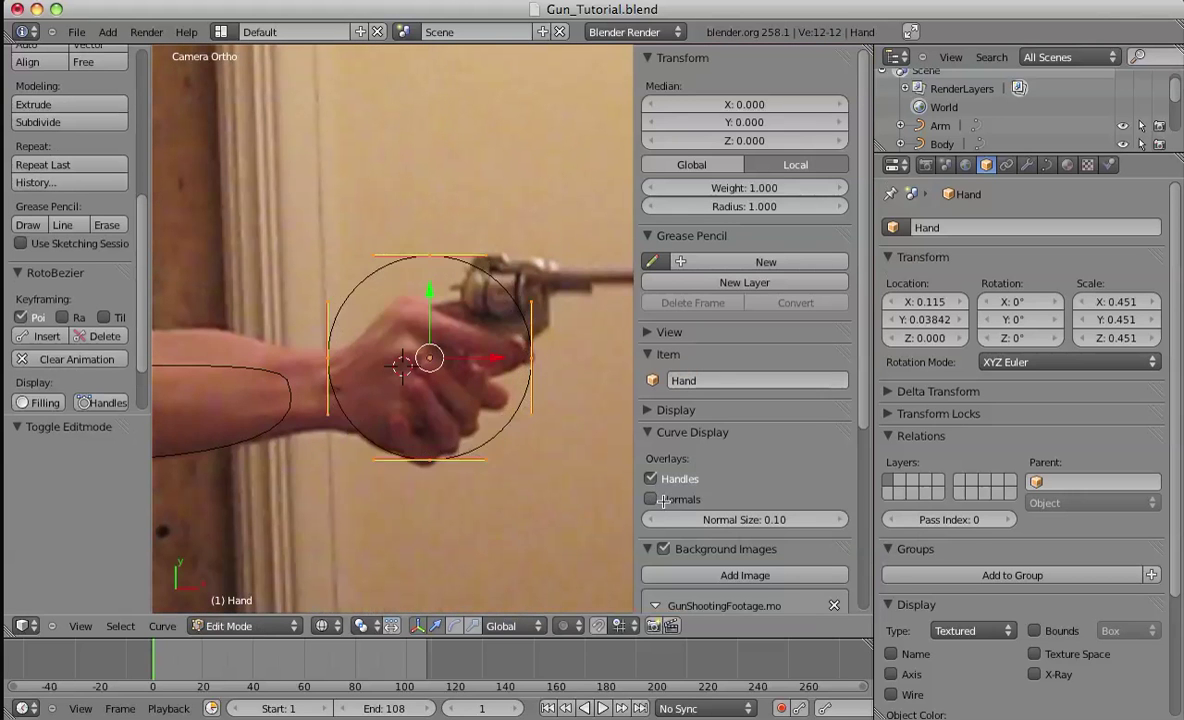
key("n")
middle_click_drag(577, 335, 624, 298, "shift")
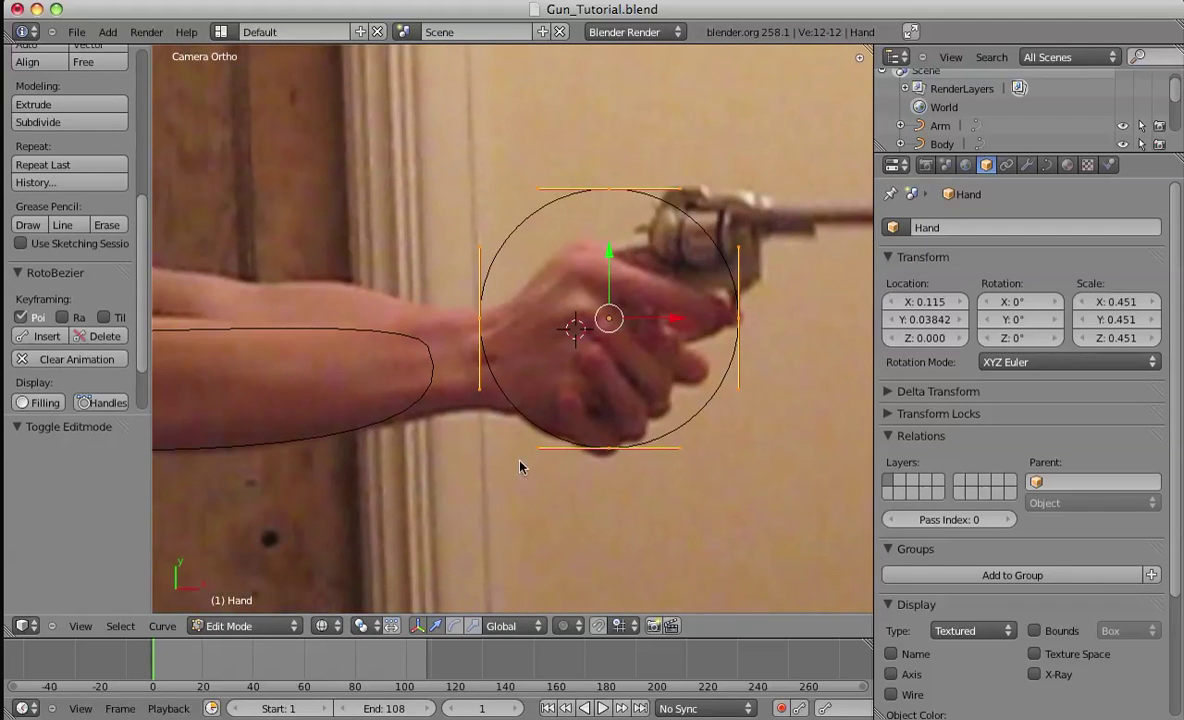
Return to frame 1, move the Hand curve's top point onto the back of the hand, and tilt its handles along the slope.
mouse_move(184, 660)
left_mouse_down()
mouse_move(235, 663)
mouse_move(196, 663)
left_mouse_up()
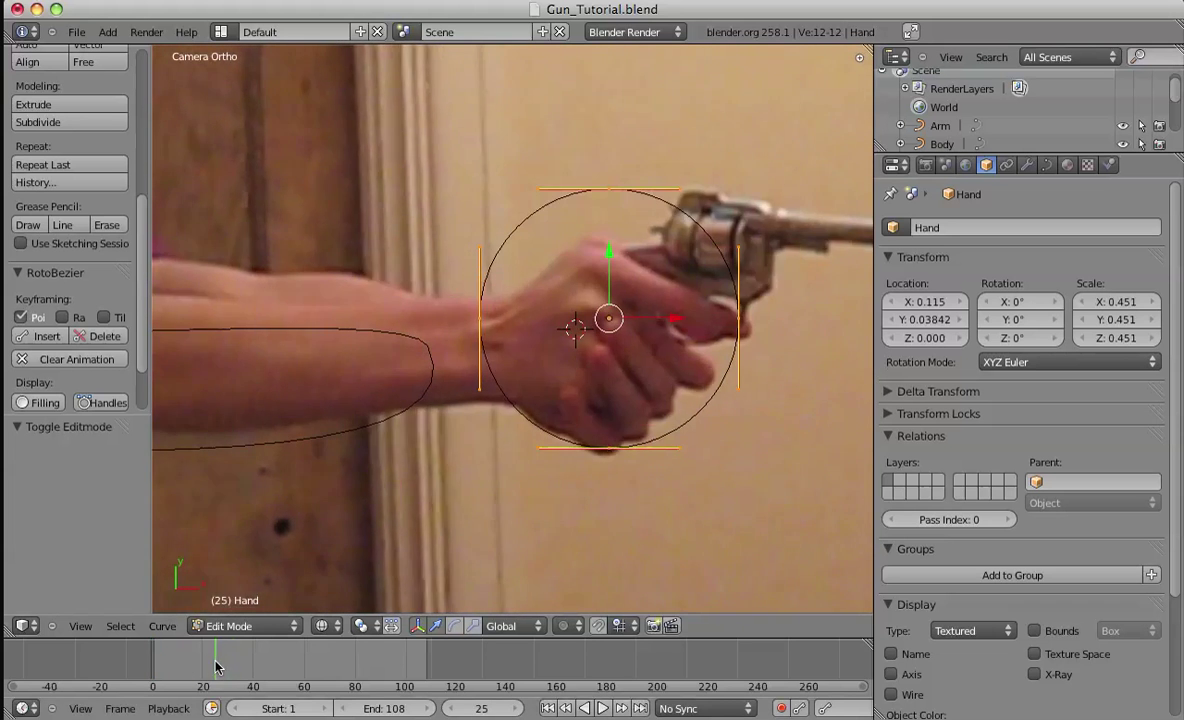
left_click(546, 708)
middle_click_drag(545, 487, 521, 520, "shift")
right_click_drag(554, 232, 514, 299)
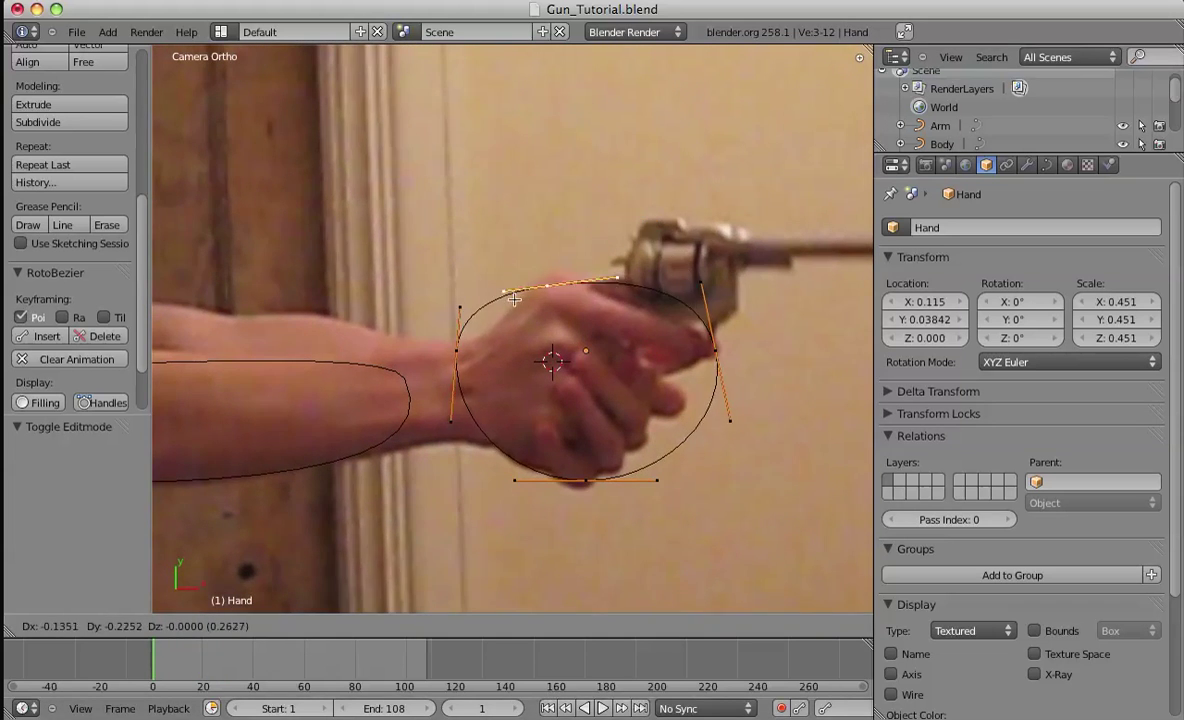
left_click(514, 299)
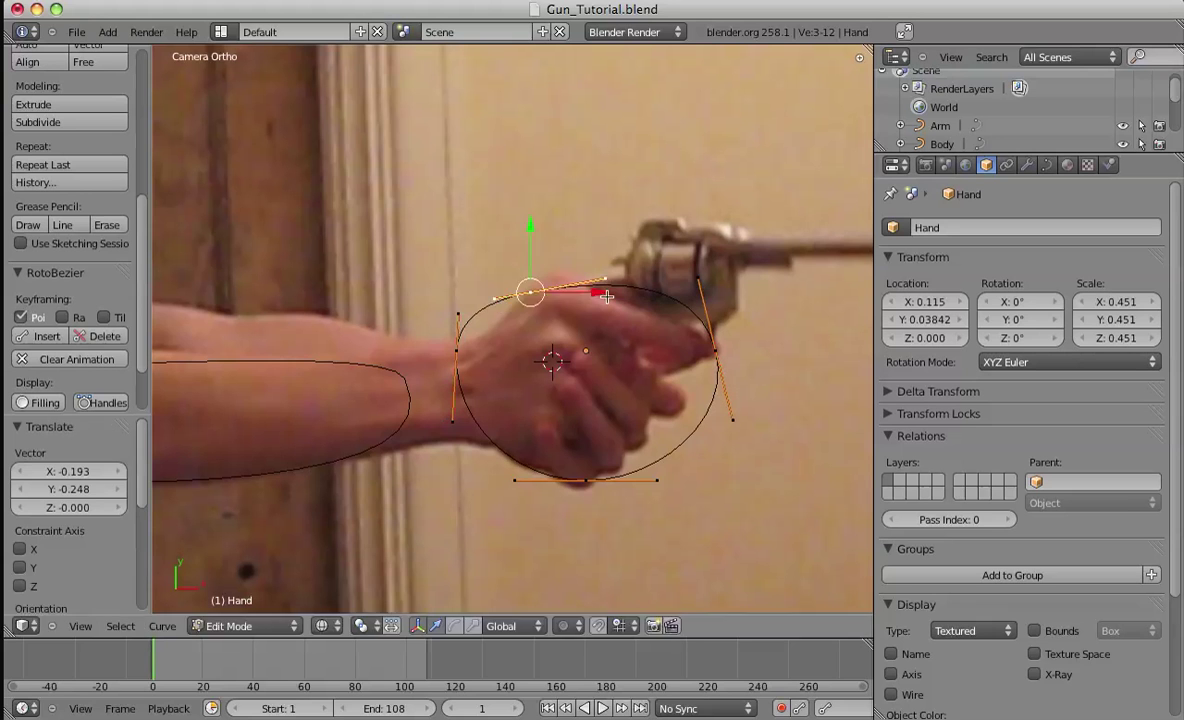
right_click_drag(535, 305, 528, 315)
left_click(528, 315)
Reposition the Hand curve's left point at the wrist and its bottom point near the hand's lower edge.
right_click_drag(466, 374, 472, 398)
left_click(472, 398)
right_click(588, 482)
key("g")
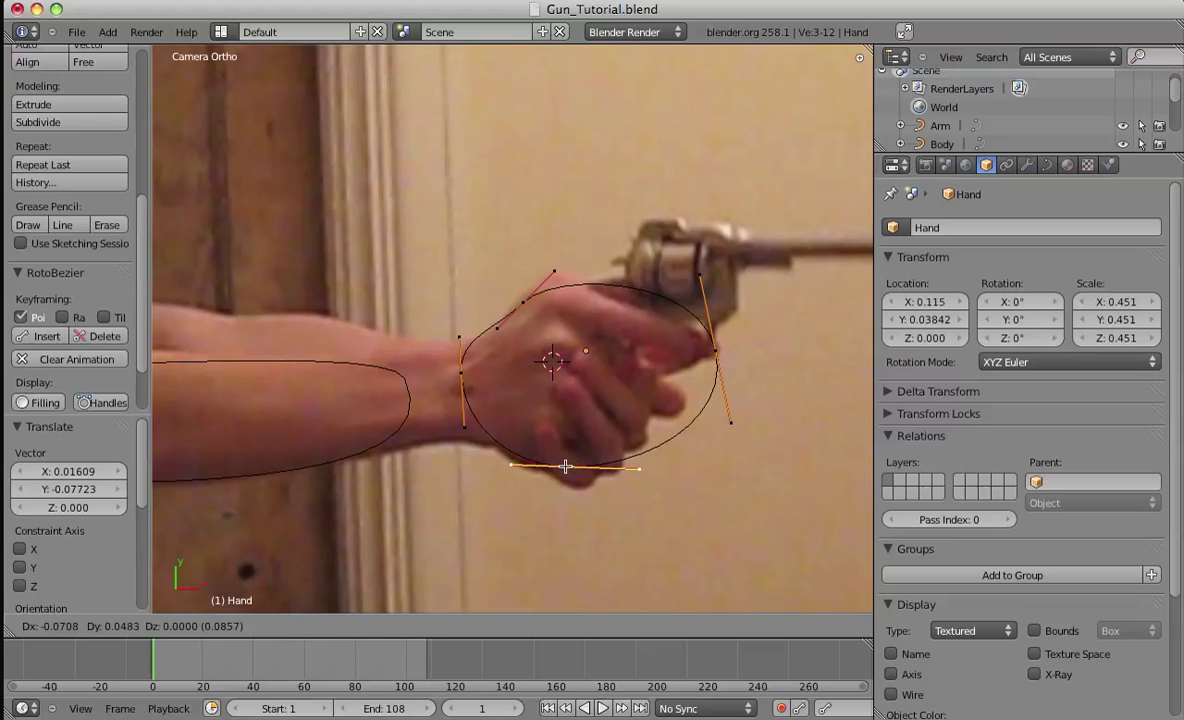
left_click(562, 468)
Move the Hand curve's right point inward onto the fingers and set its handles upright.
right_click(716, 349)
key("g")
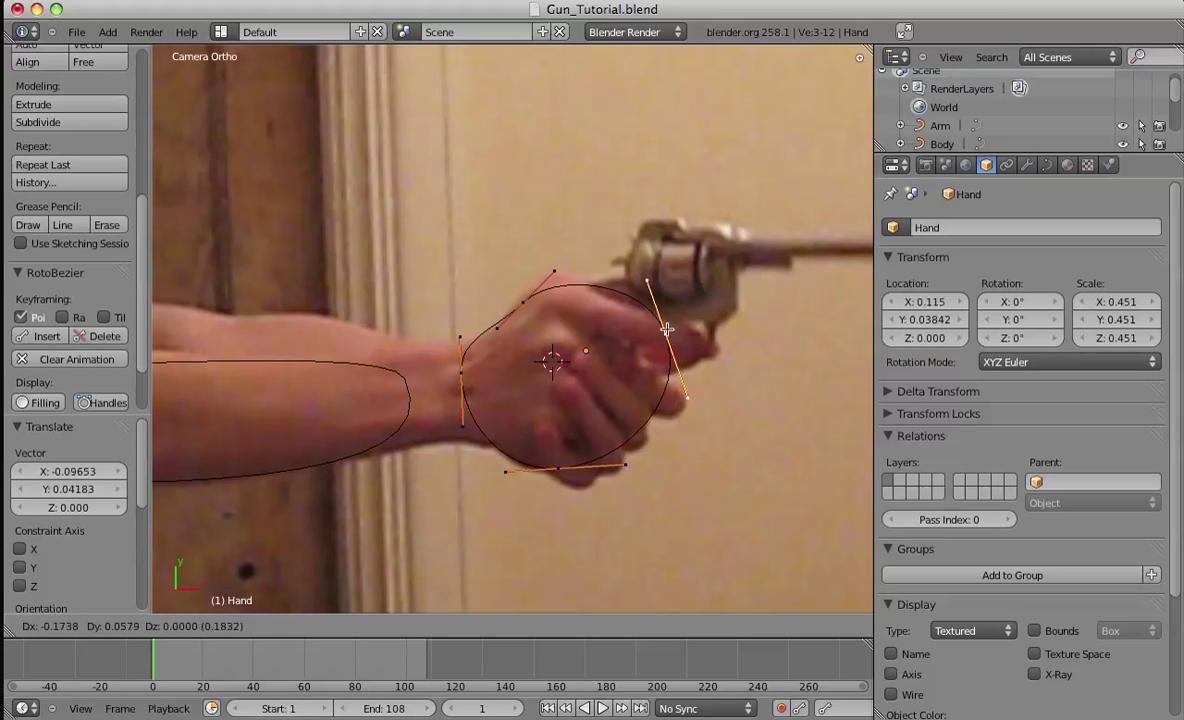
left_click(686, 402)
key("g")
left_click(721, 419)
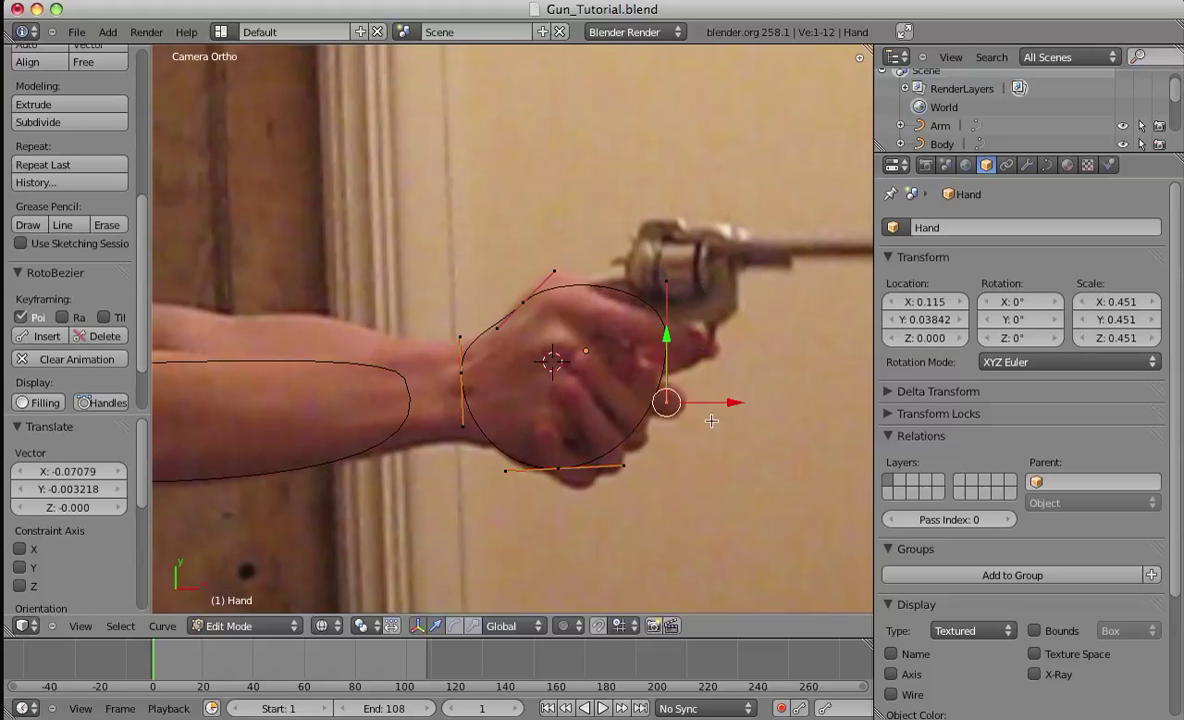
key("a")
key("w")
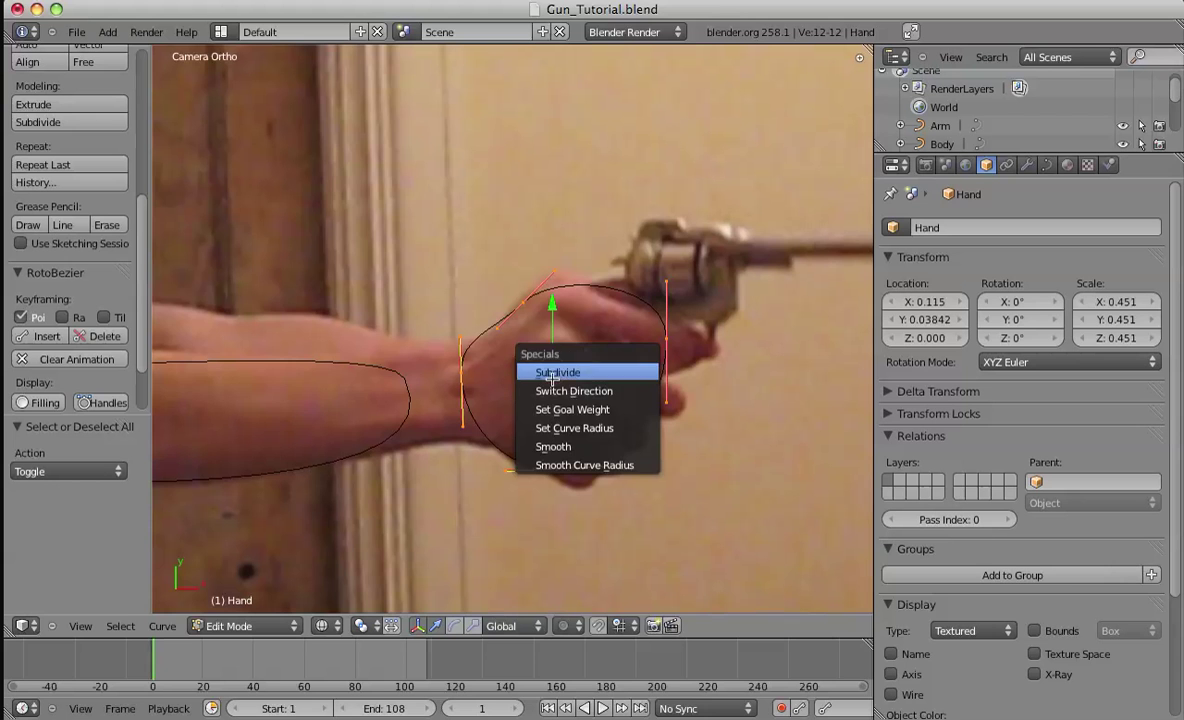
left_click(575, 364)
middle_click_drag(610, 368, 594, 355, "shift")
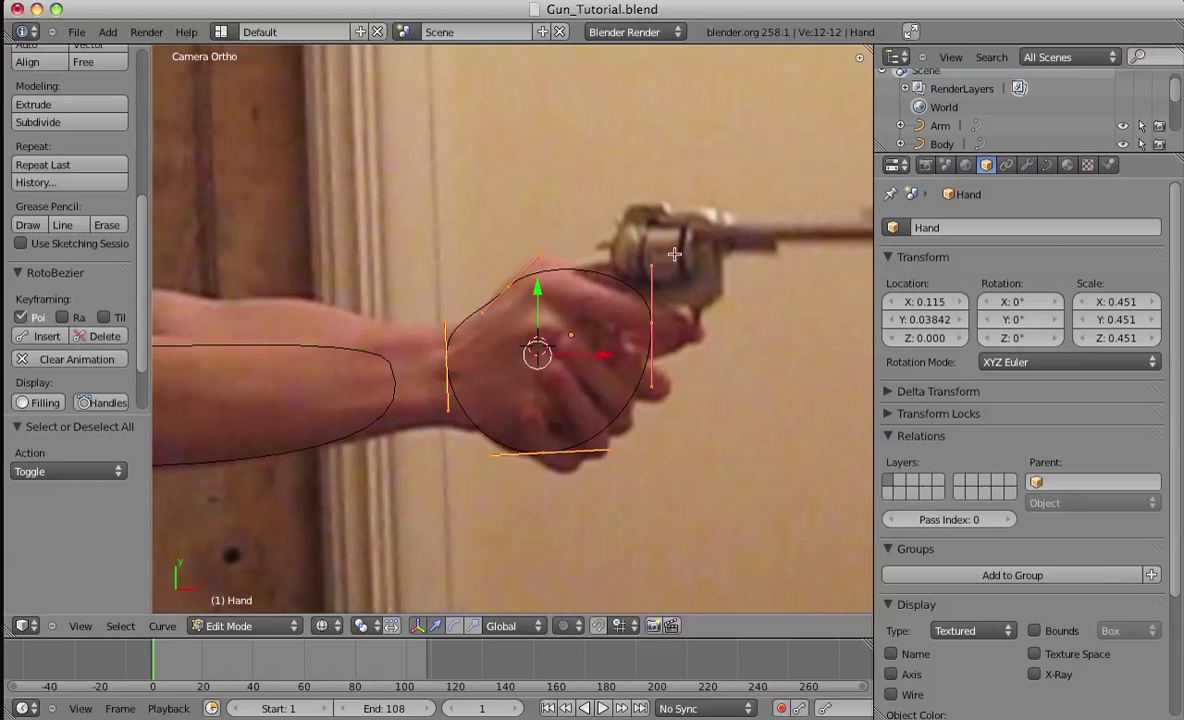
Nudge the Hand curve's right point down along the fingers and adjust the bottom point's right handle.
key("g")
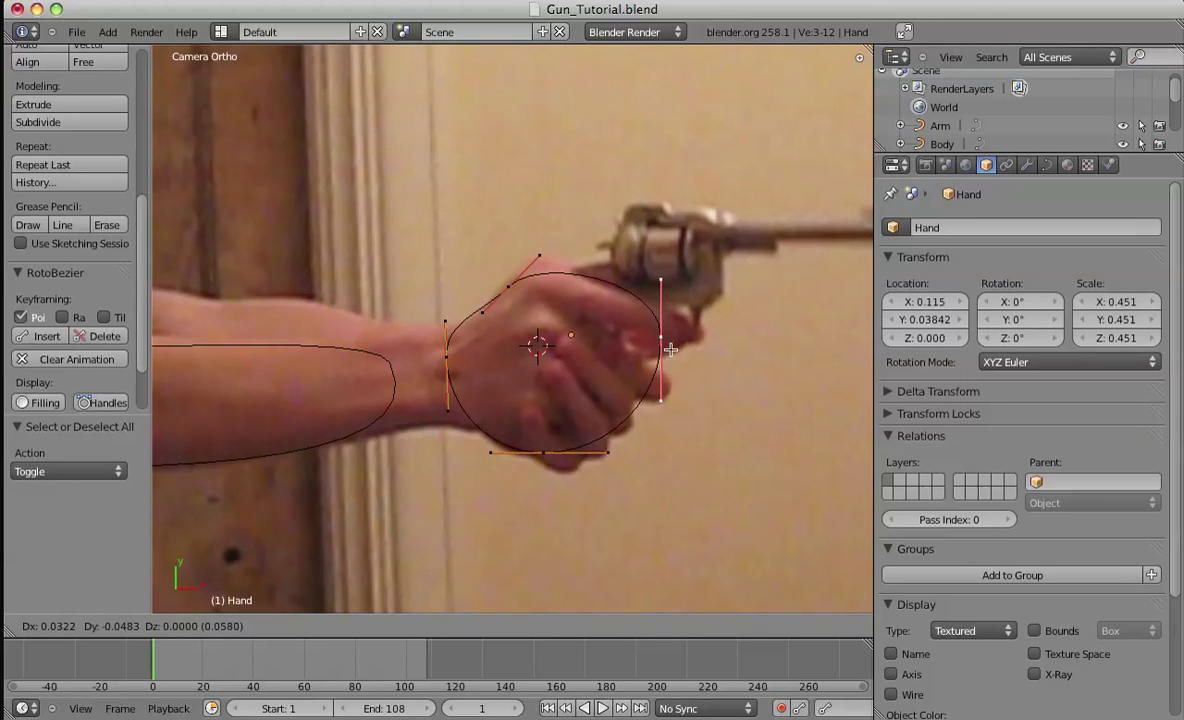
left_click(668, 350)
right_click(617, 453)
key("g")
left_click(610, 456)
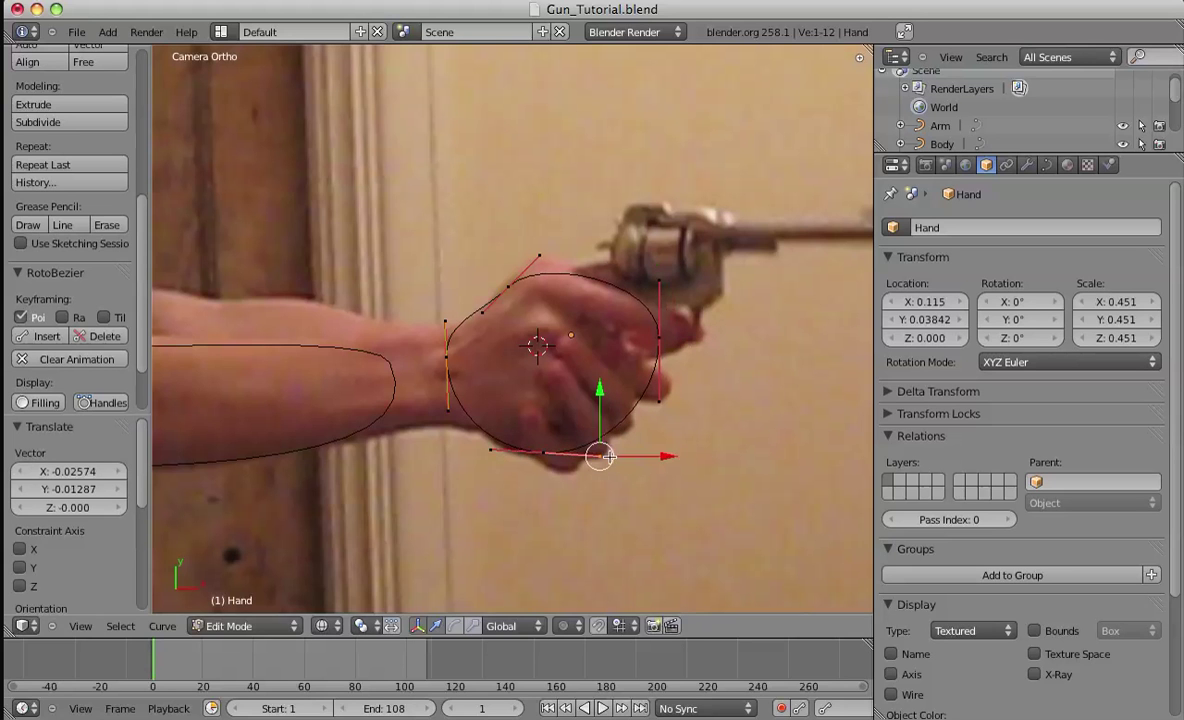
Move the Hand curve's bottom point down to the lower edge of the hand and tilt its handles along that edge.
right_click(555, 454)
key("g")
left_click(569, 466)
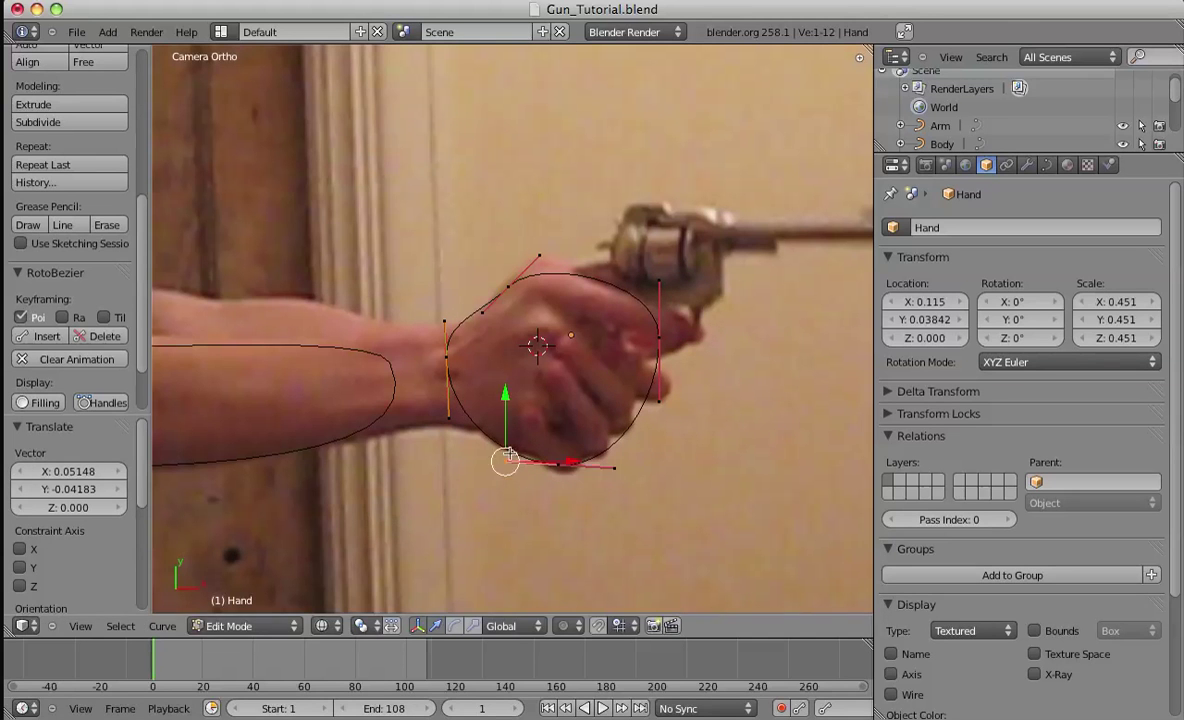
left_click_drag(509, 455, 510, 447)
key("g")
left_click(583, 474)
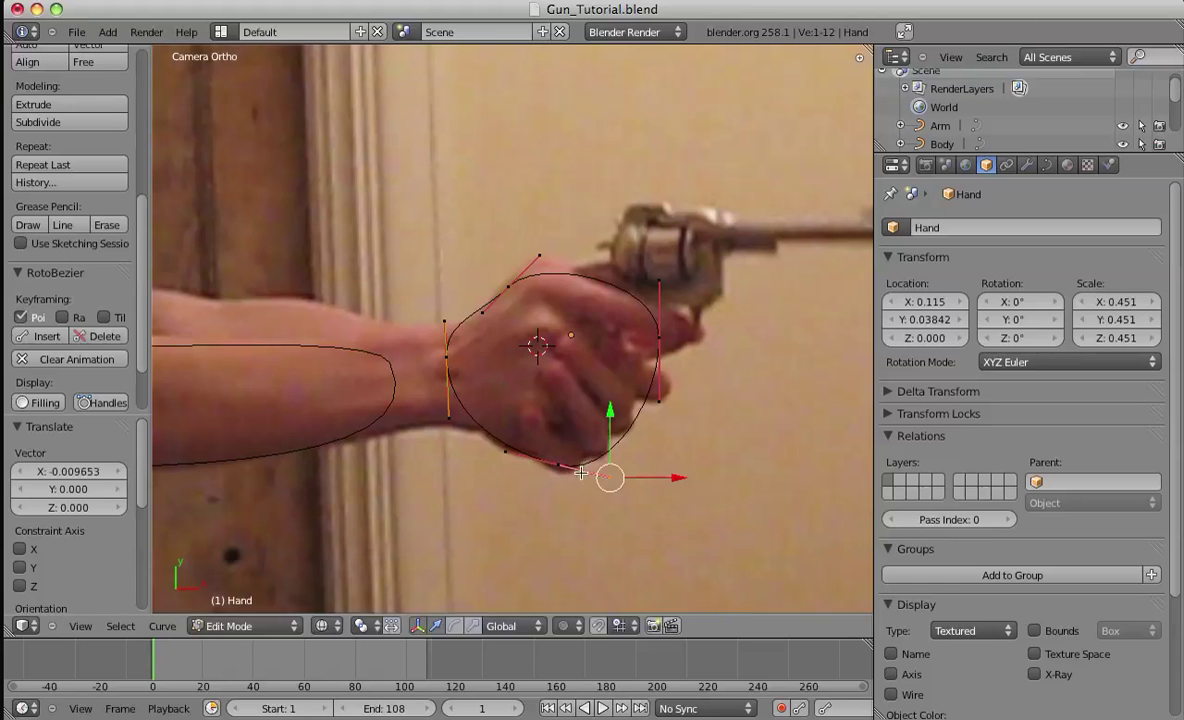
right_click(548, 471)
key("g")
left_click(549, 468)
Subdivide the whole Hand curve with one cut.
key("a")
key("w")
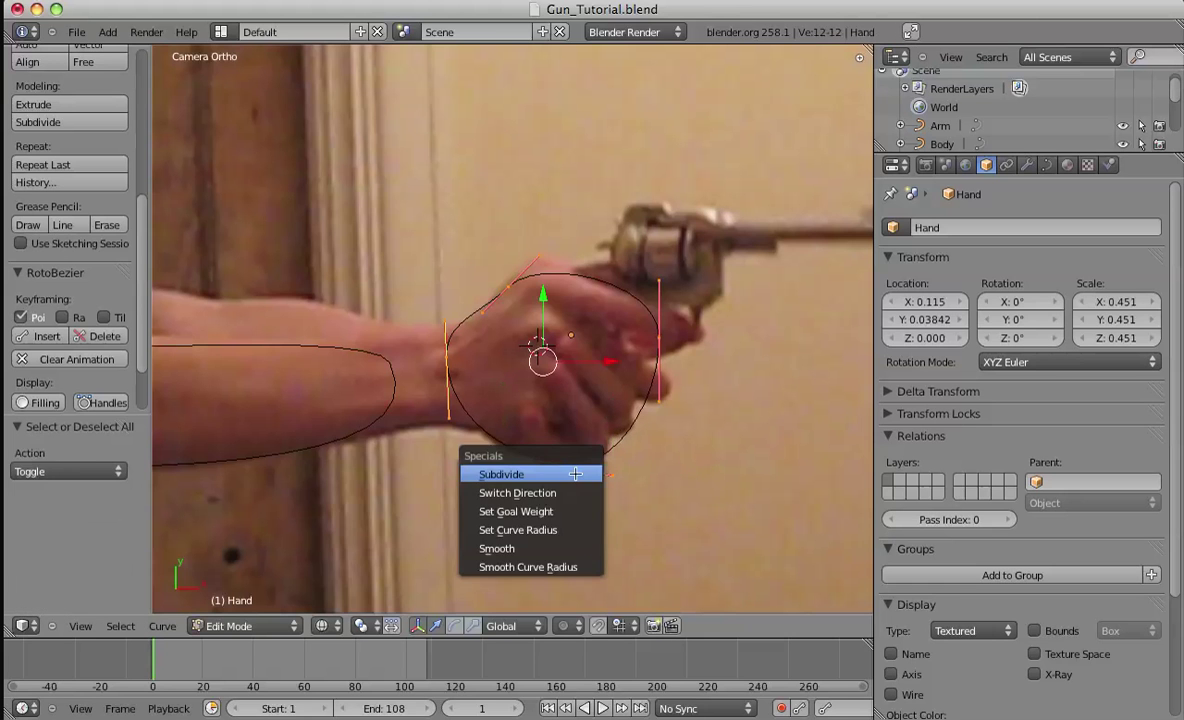
left_click(502, 475)
Fit the Hand curve's two upper-left points to the back of the hand between the knuckles and the wrist.
scroll(598, 485, "up", 2)
scroll(598, 485, "up", 1)
right_click(469, 235)
key("g")
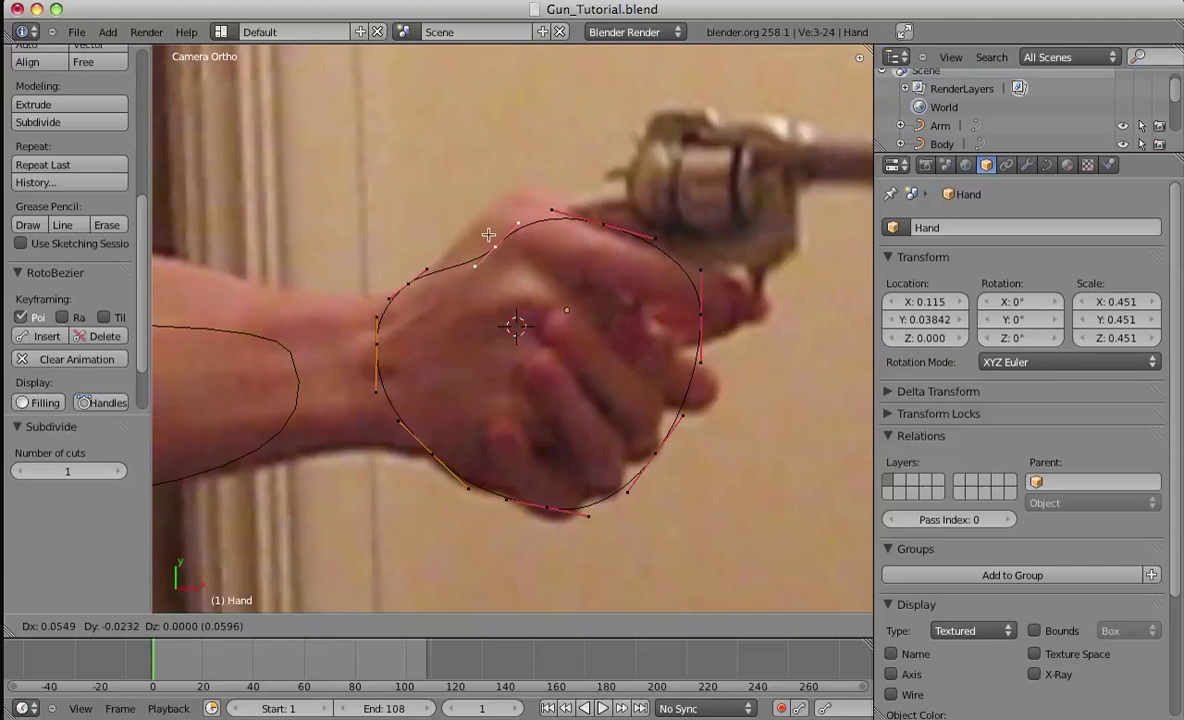
left_click(473, 206)
key("g")
left_click(467, 227)
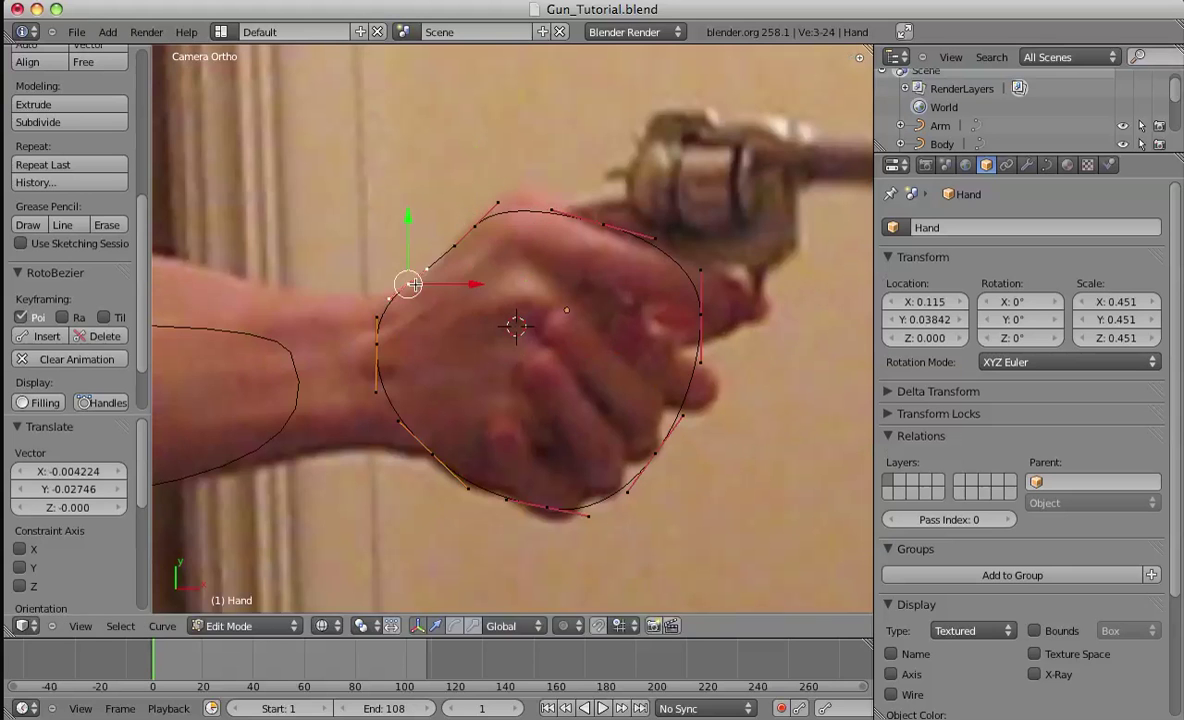
key("g")
left_click(422, 287)
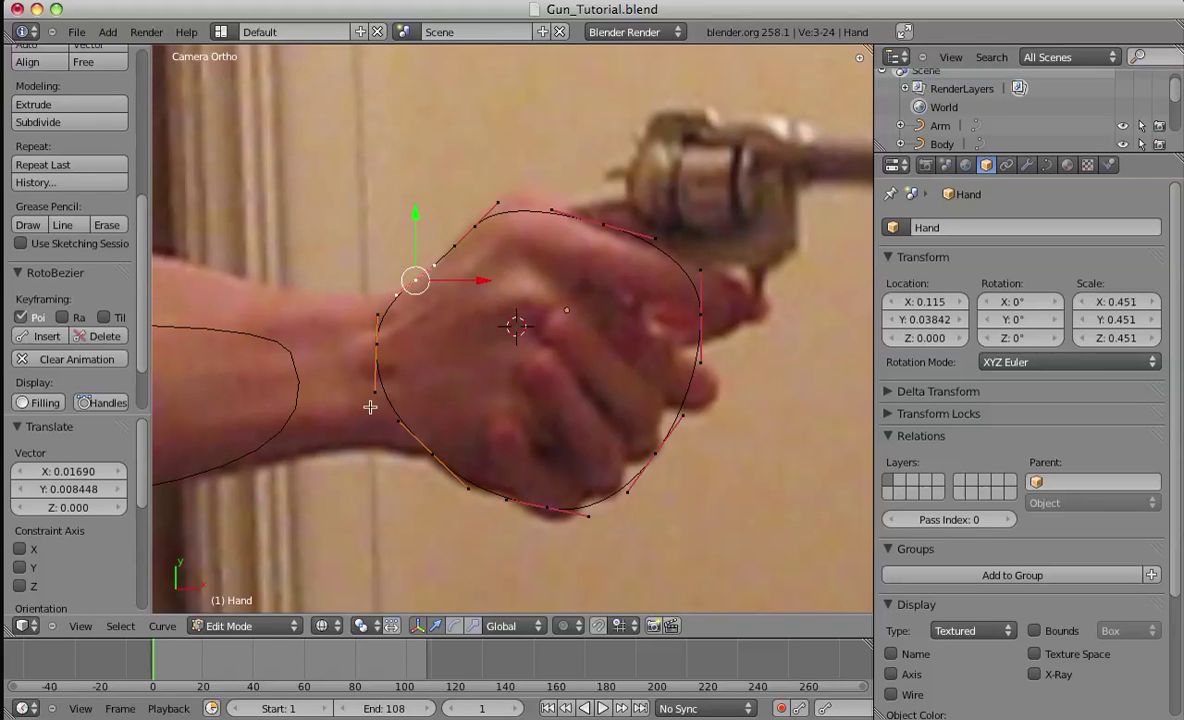
Move the Hand curve's right point toward the trigger fingertip and its lower-right point up along the finger edge.
middle_click_drag(626, 232, 571, 211, "shift")
right_click(642, 291)
key("g")
left_click(650, 276)
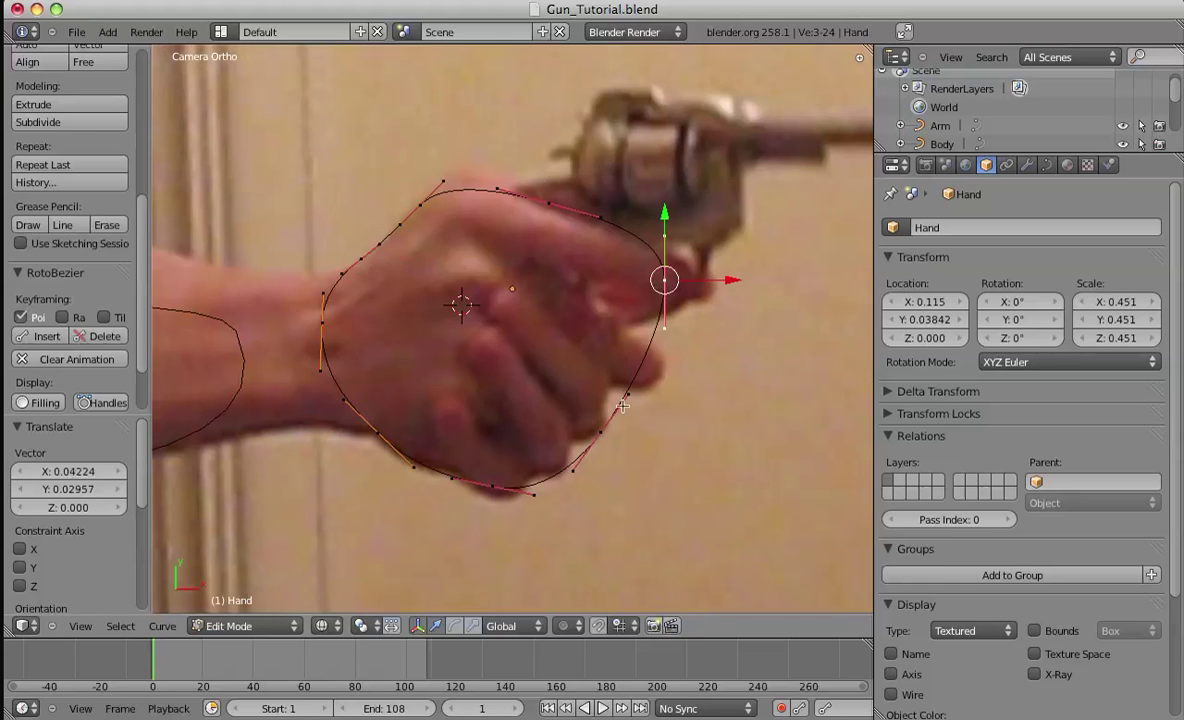
right_click(612, 424)
key("g")
left_click(617, 389)
Shift the Hand curve's bottom point toward the little finger and slant its handles to follow the hand's lower contour.
right_click(495, 484)
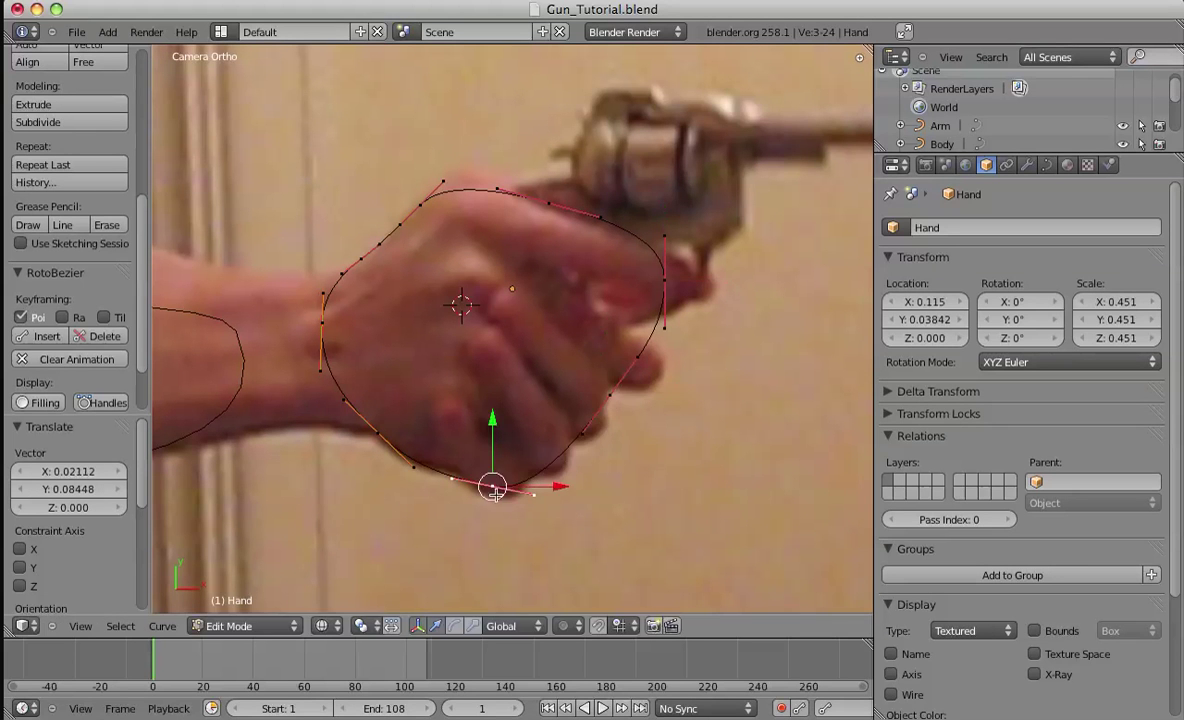
key("g")
left_click(592, 476)
key("g")
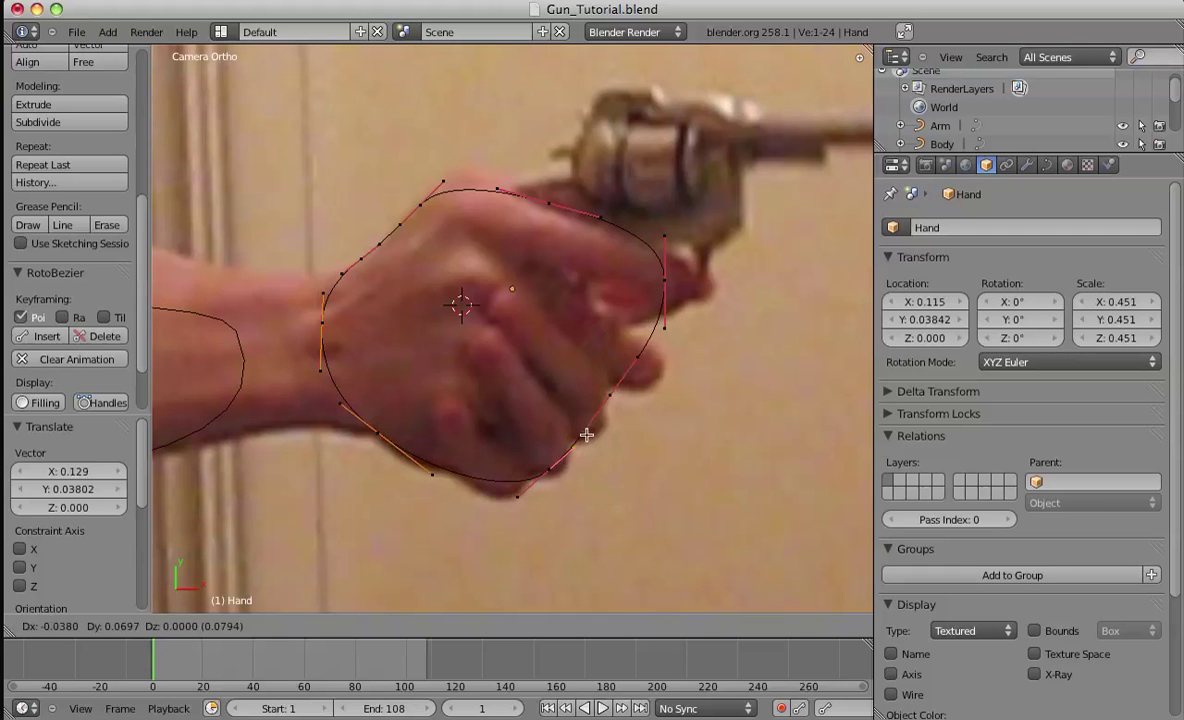
left_click(588, 441)
key("g")
left_click(579, 473)
right_click(547, 469)
key("g")
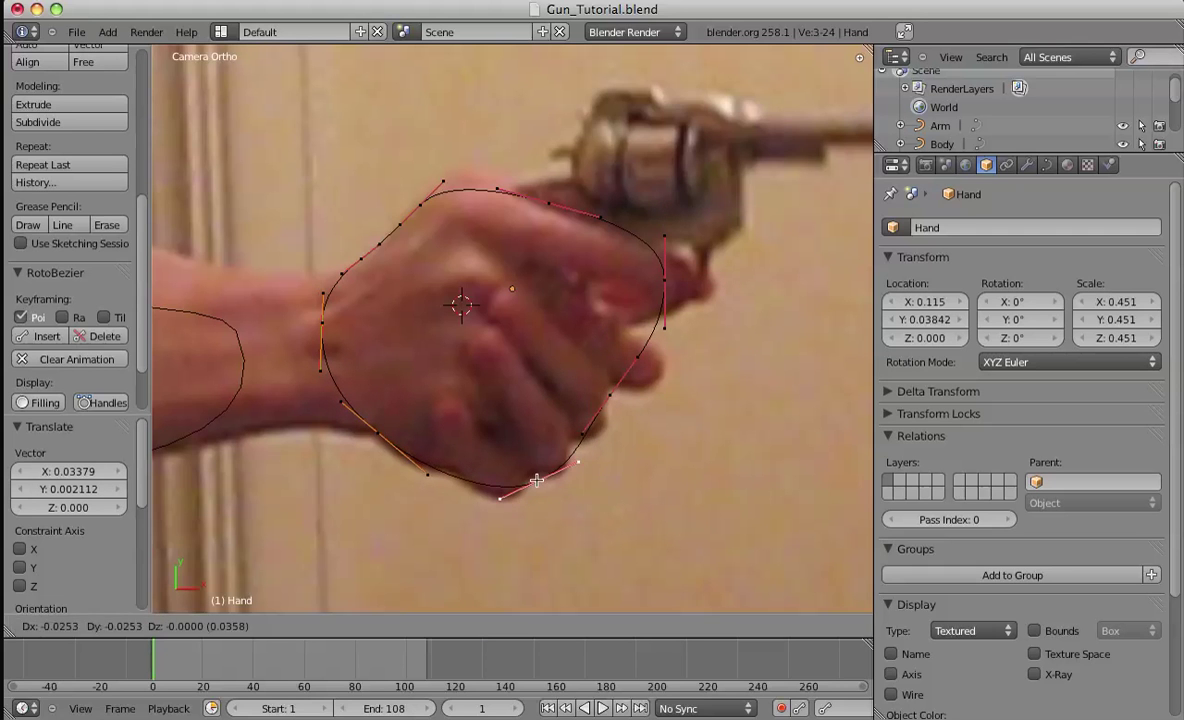
left_click(535, 480)
Nudge the Hand curve's lower-right point, extend its right point to the trigger fingertip, and slant that point's handles.
right_click(607, 397)
key("g")
left_click(612, 391)
right_click(658, 280)
key("g")
left_click(688, 277)
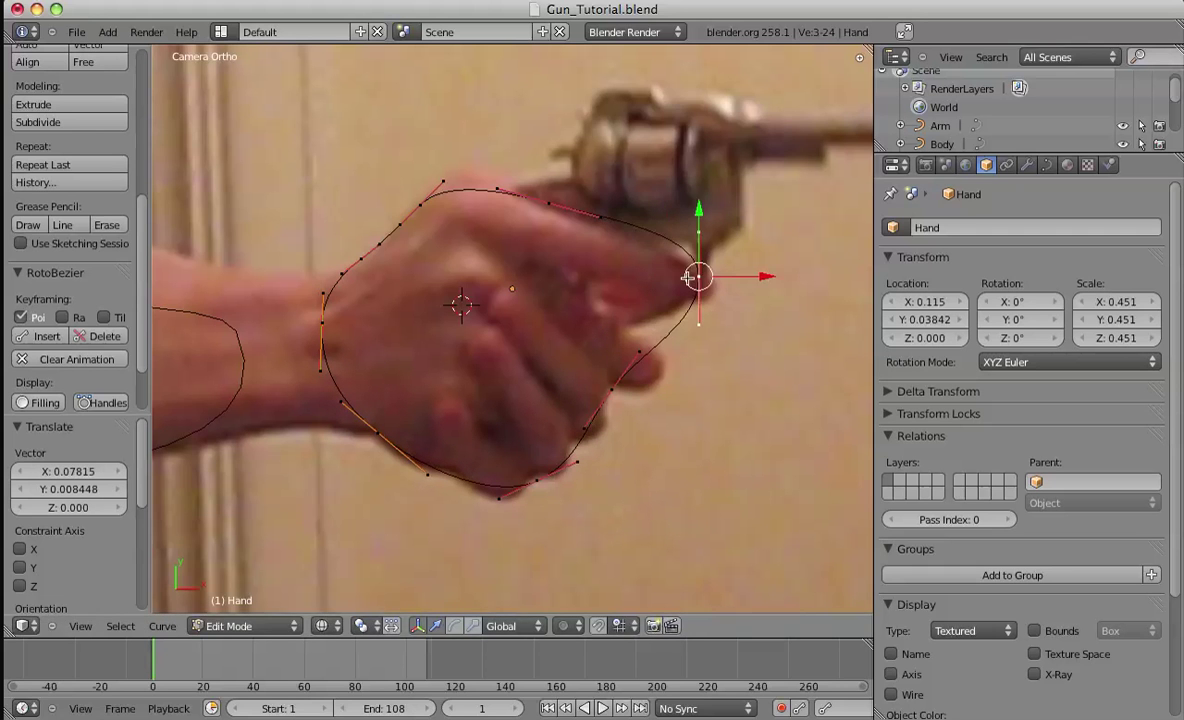
key("g")
left_click(640, 325)
Lower the Hand curve's right point slightly at the fingertip and raise its lower-right point along the fingers.
right_click(709, 277)
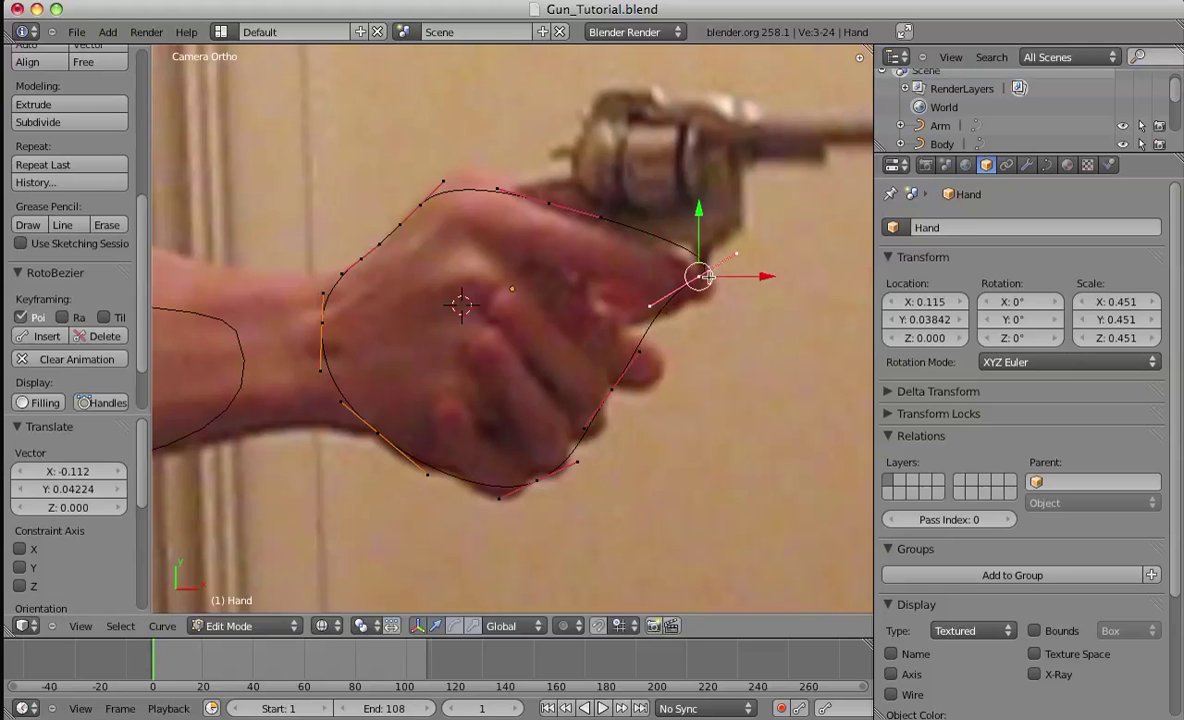
key("g")
left_click(708, 295)
right_click(611, 389)
key("g")
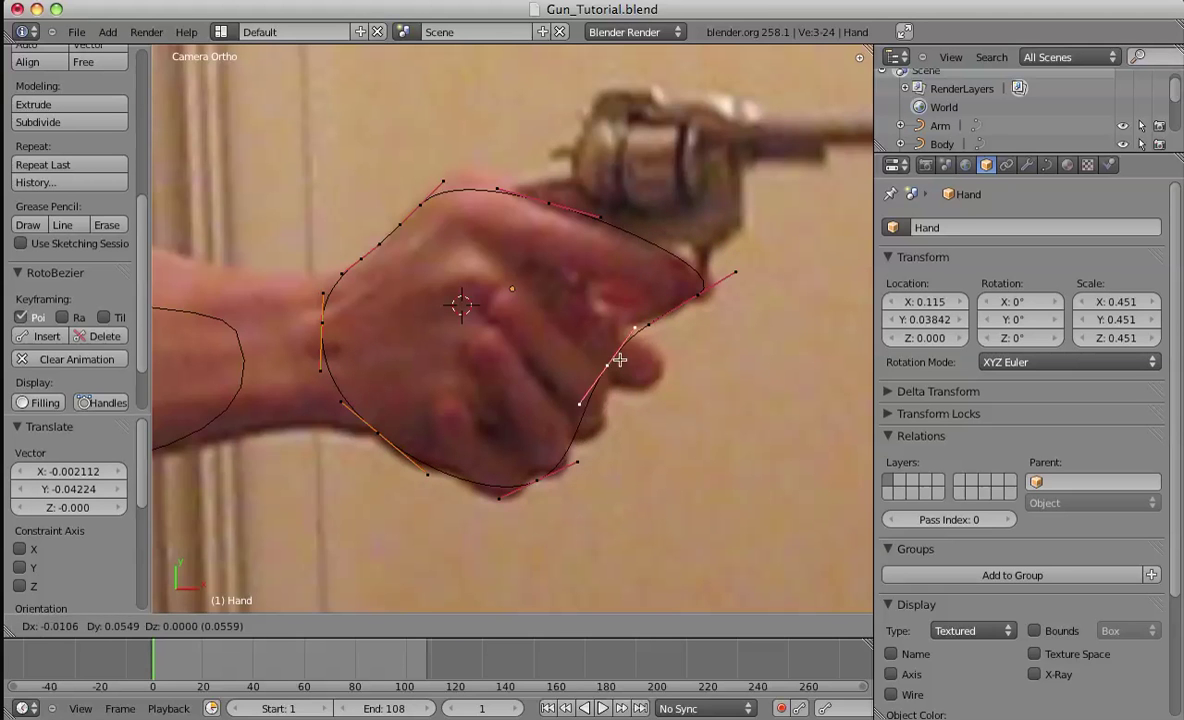
left_click(609, 363)
Select all of the Hand curve's points and insert a points keyframe at frame 1.
middle_click_drag(481, 377, 587, 354, "shift")
middle_click_drag(545, 305, 658, 257, "shift")
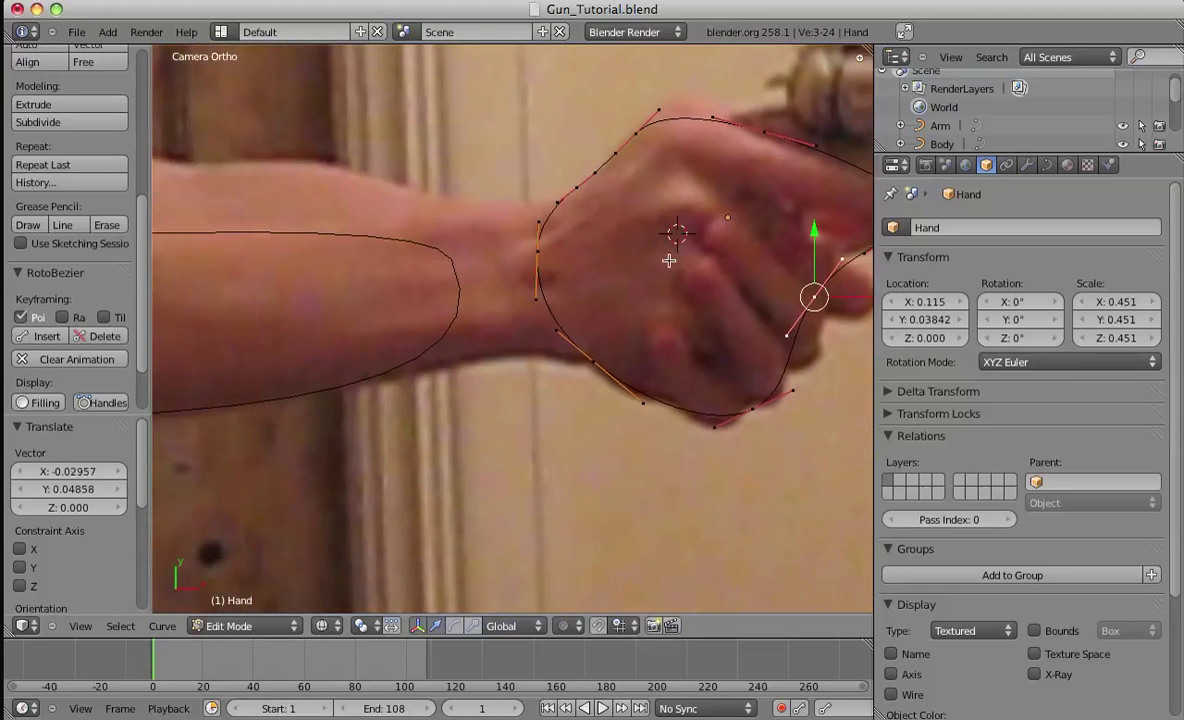
key("a")
key("a")
left_click(30, 339)
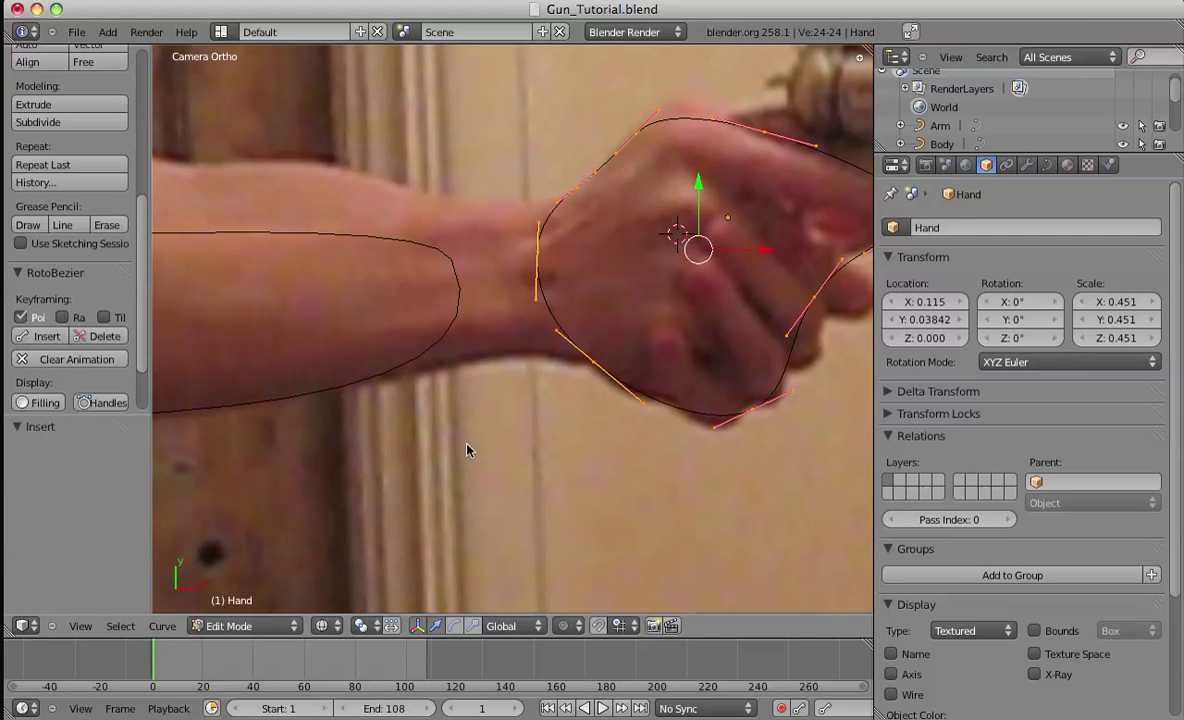
Leave edit mode, deselect everything and save over the existing Gun_Tutorial.blend file.
scroll(516, 428, "down", 2)
key("Tab")
scroll(549, 404, "down", 3)
key("a")
middle_click_drag(441, 341, 506, 352, "shift")
scroll(508, 355, "down", 3)
key("ctrl+s")
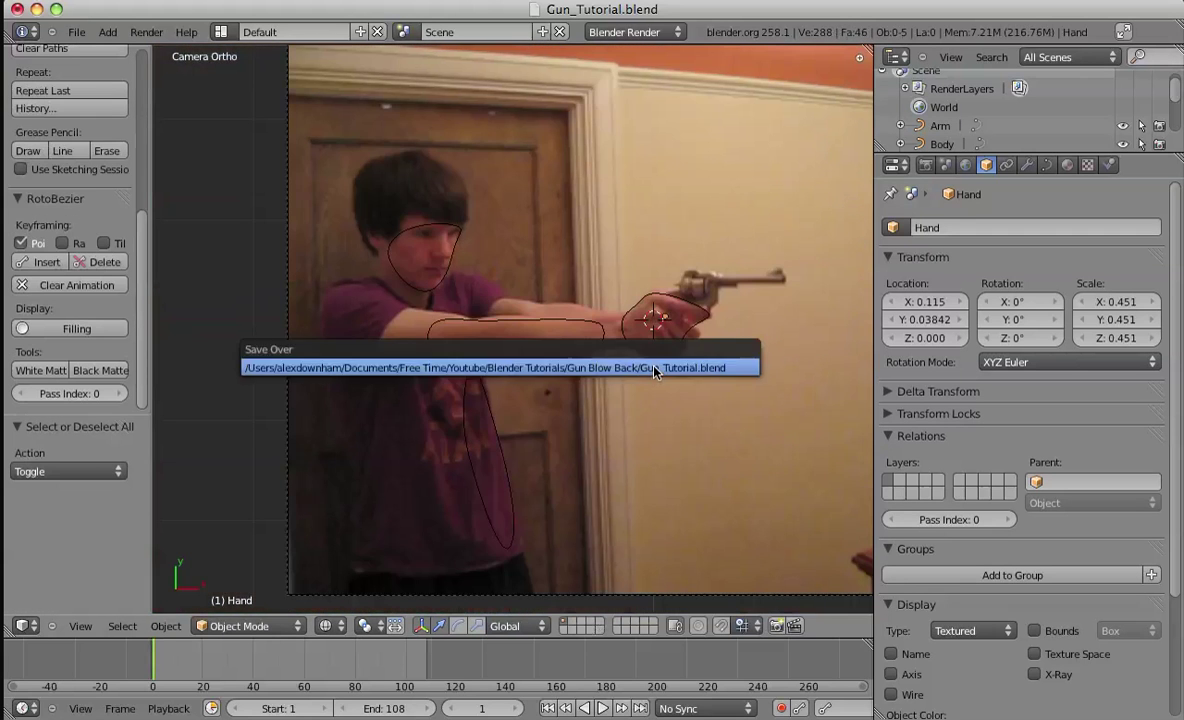
left_click(645, 357)
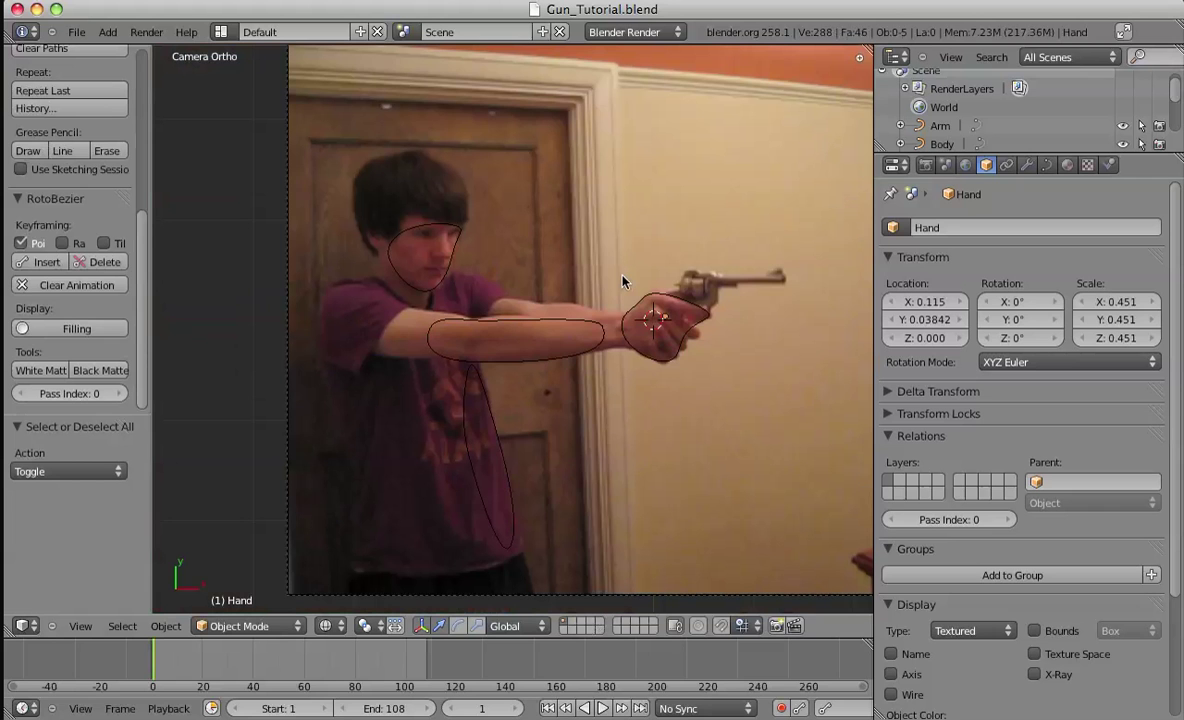
right_click(650, 328)
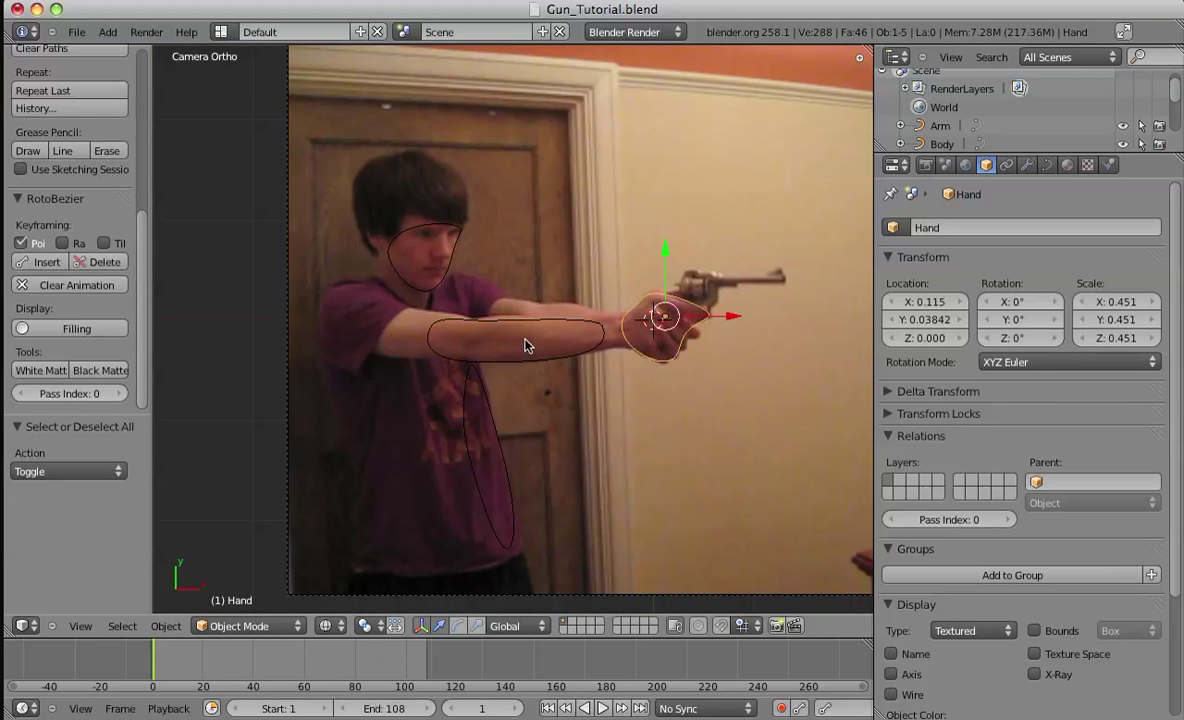
right_click(470, 340)
right_click(472, 450)
middle_click_drag(579, 431, 455, 392, "shift")
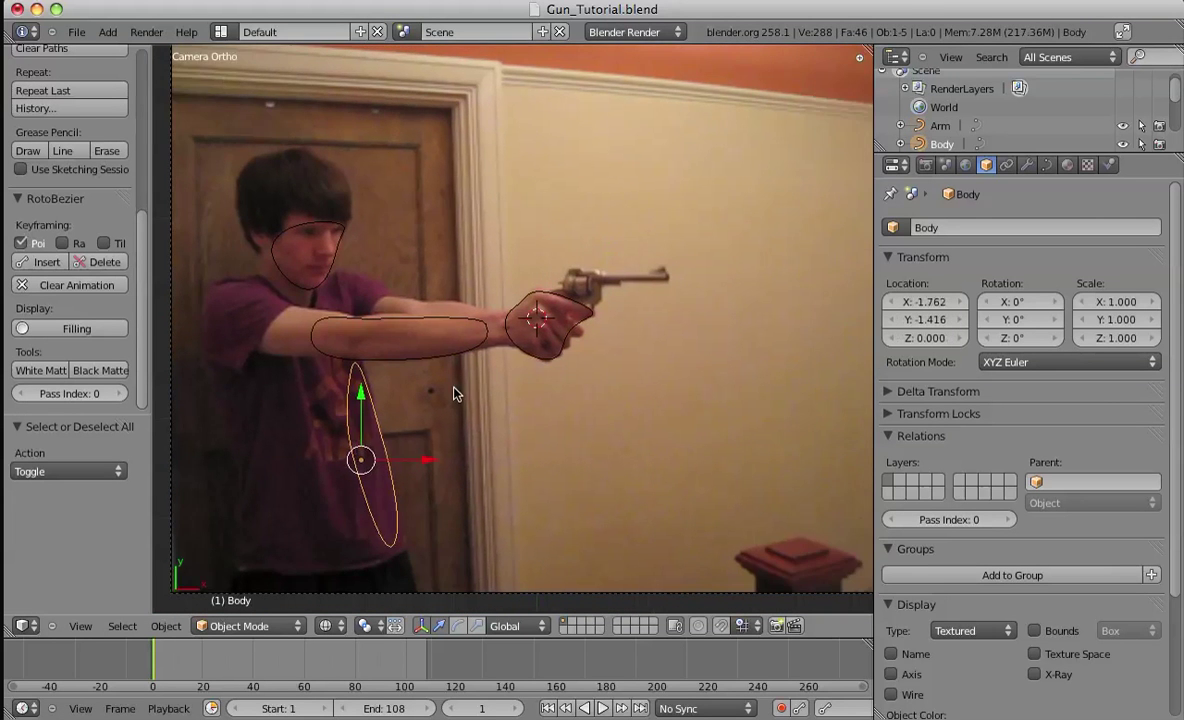
key("a")
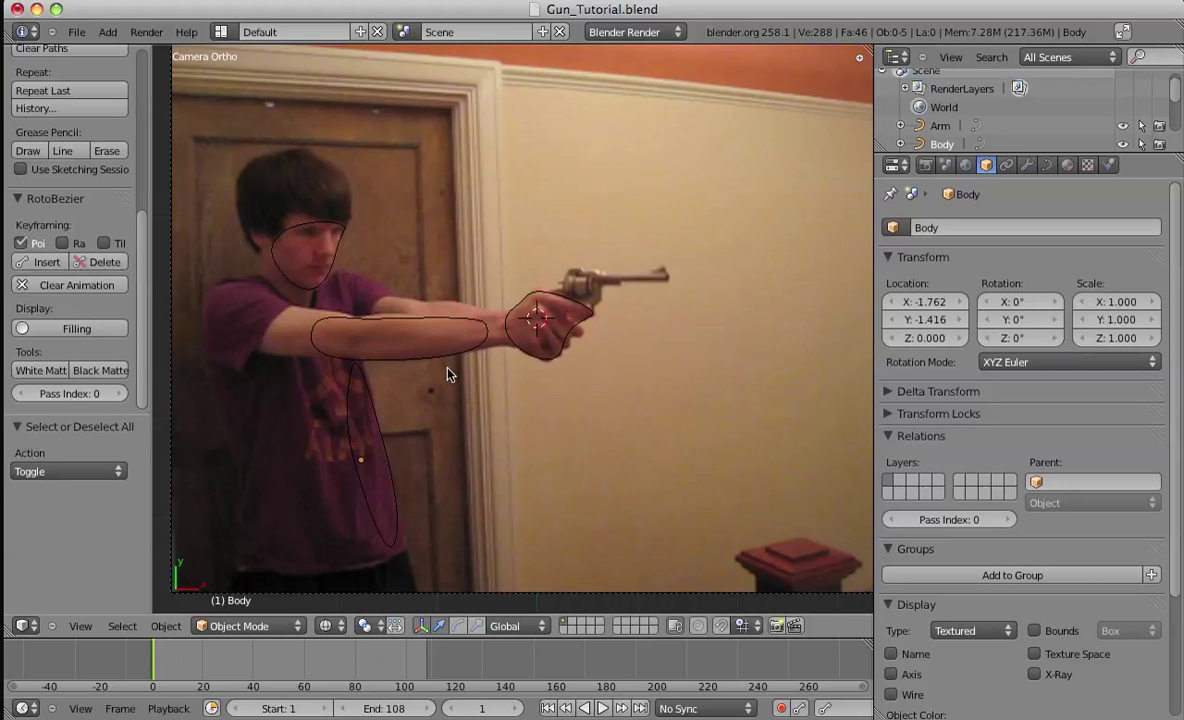
Apply a White Matte to the Body, Arm and Hand curves one after another.
right_click(361, 374)
left_click(45, 369)
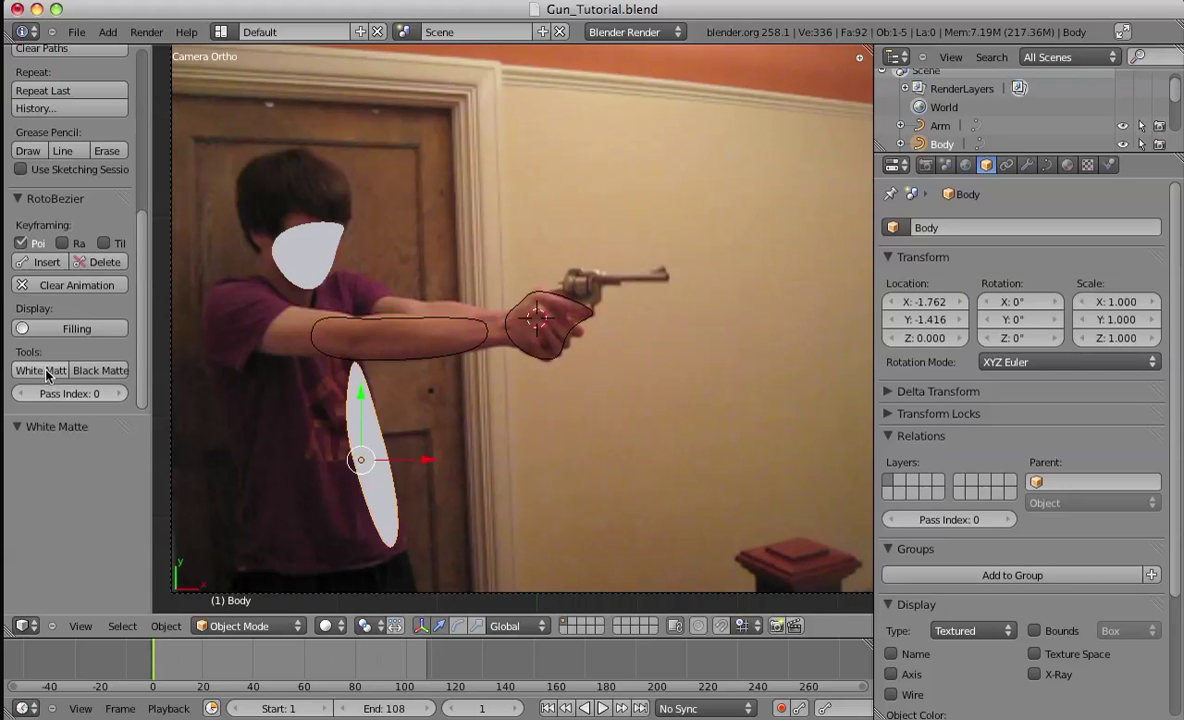
right_click(476, 358)
left_click(66, 370)
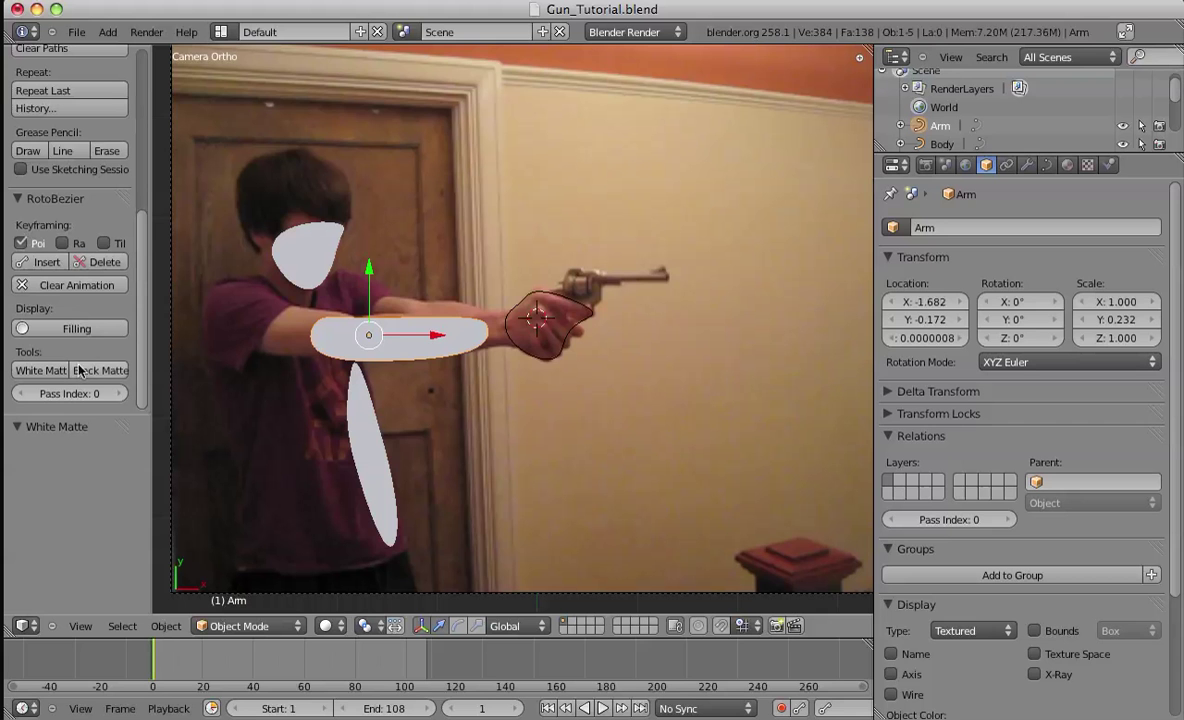
right_click(502, 325)
left_click(44, 369)
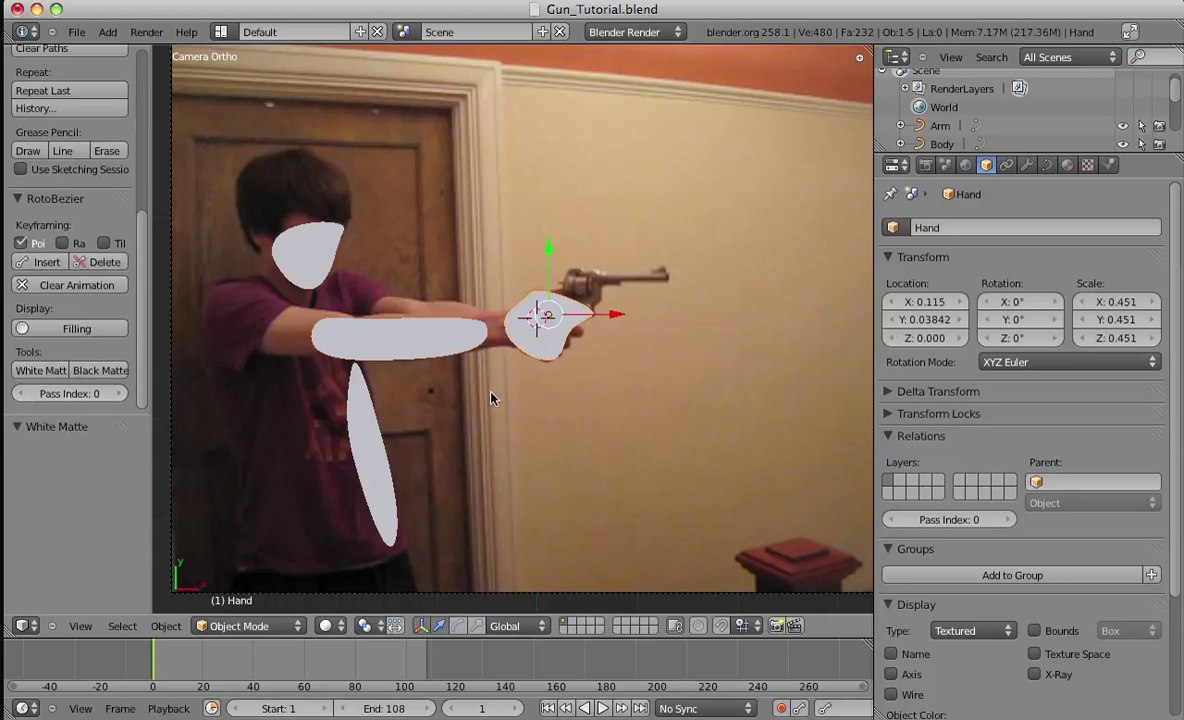
Deselect everything, render frame 1 as a still image to check the white mattes, and return to the camera view.
scroll(490, 398, "up", 3)
scroll(521, 502, "down", 5)
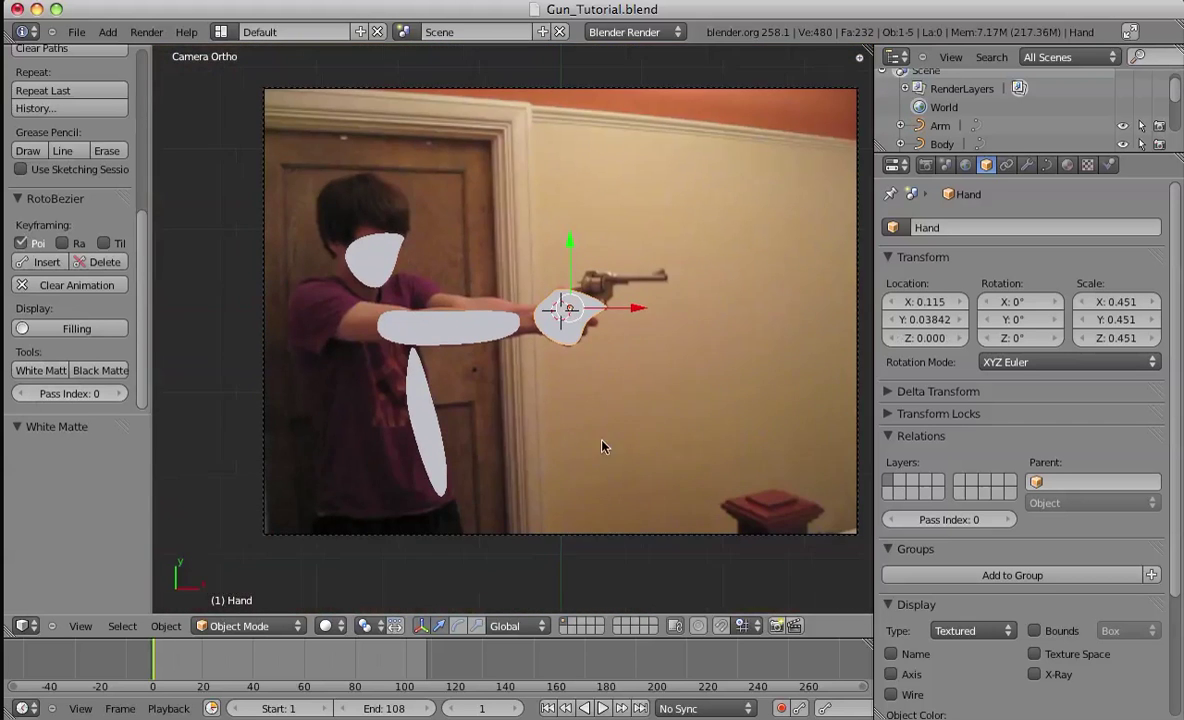
key("a")
left_click(146, 32)
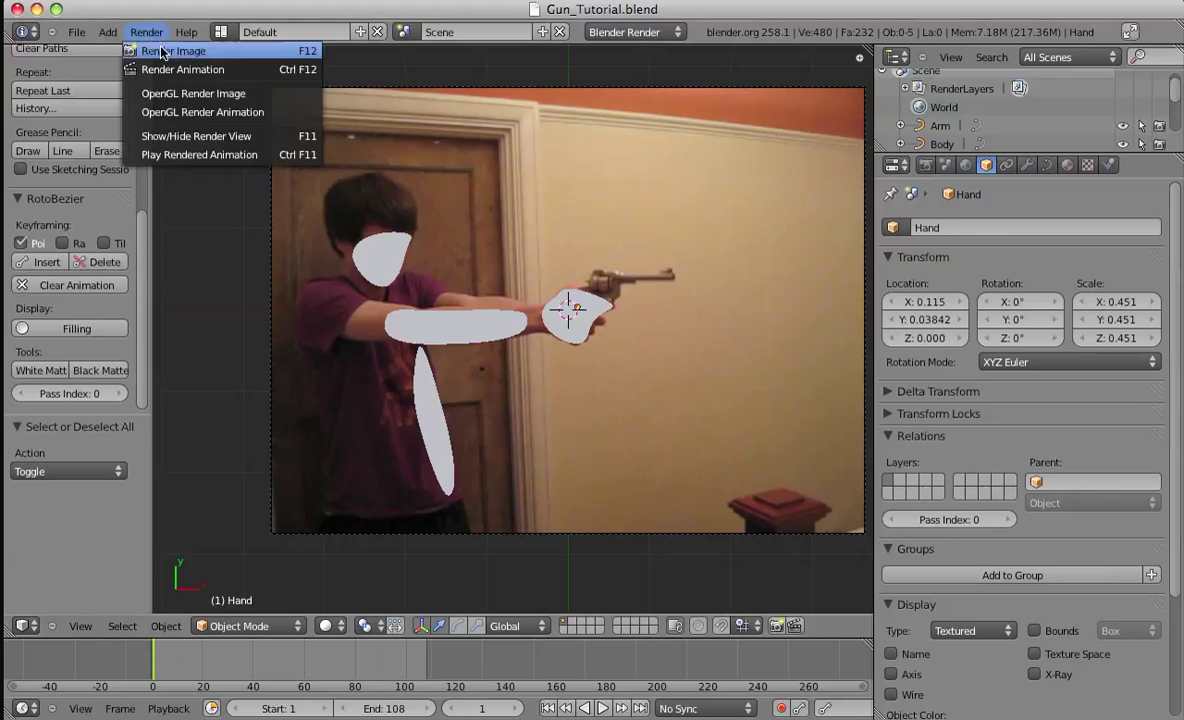
left_click(170, 47)
scroll(364, 338, "up", 2)
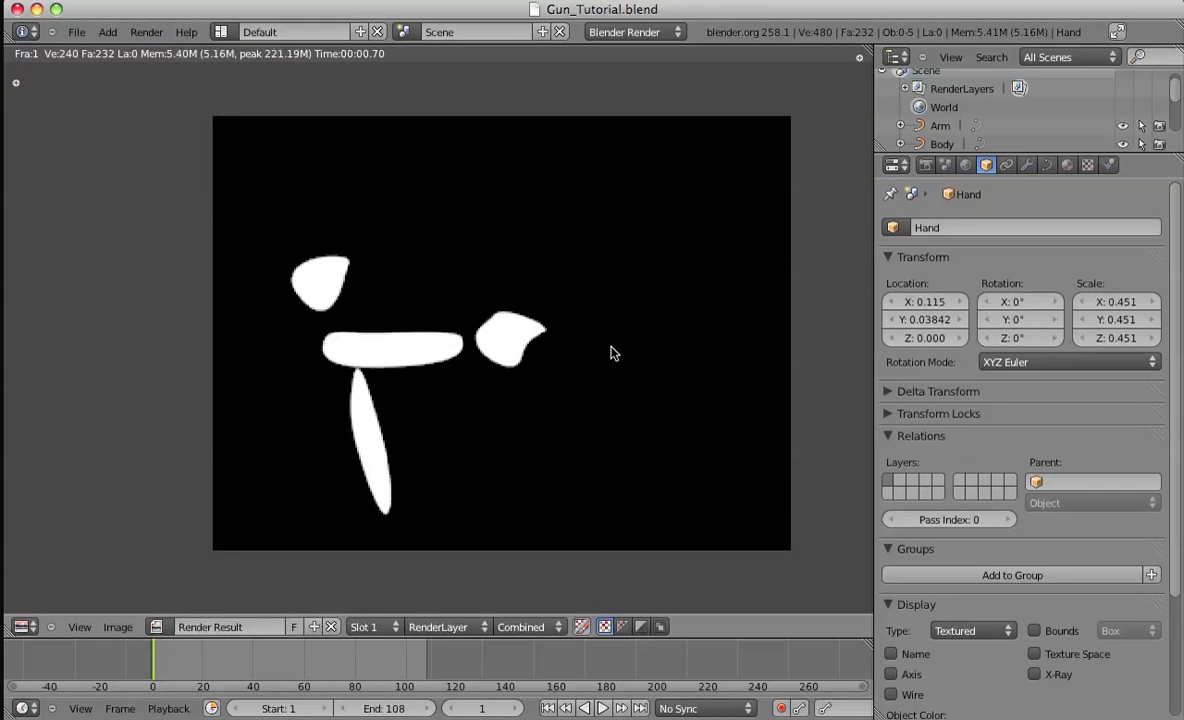
middle_click_drag(395, 339, 411, 337)
key("Escape")
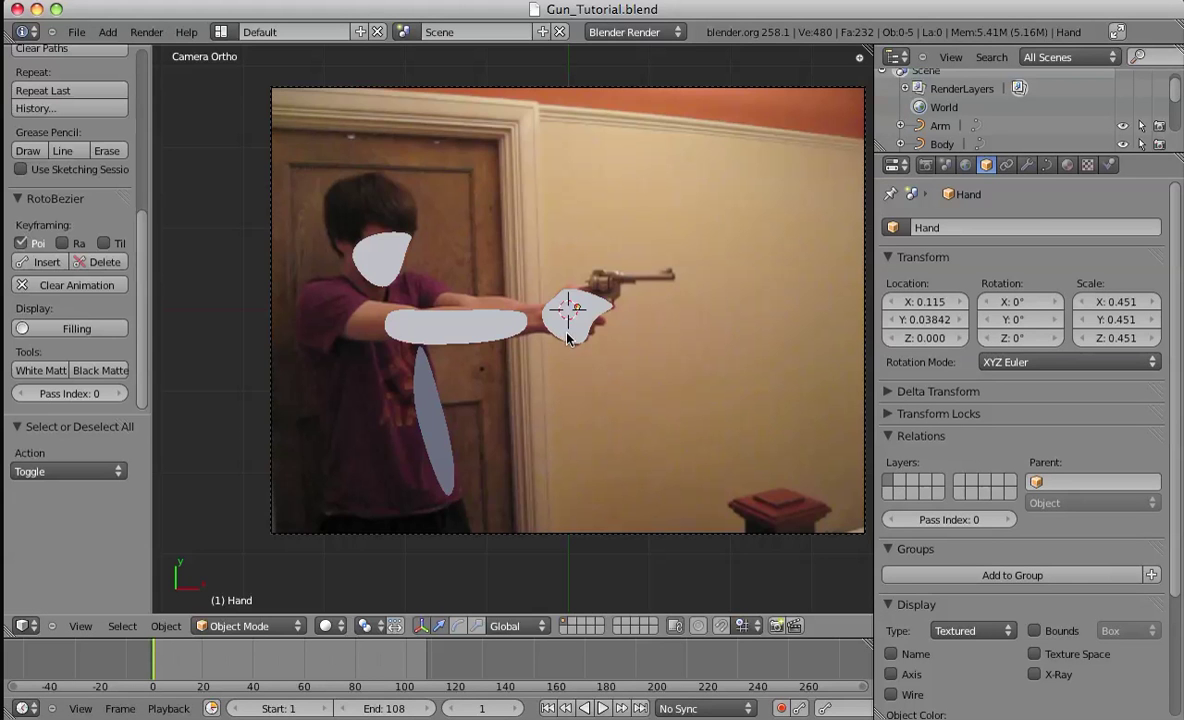
Select the Body curve over the torso and reapply the White Matte to it.
scroll(470, 370, "up", 4)
middle_click_drag(460, 390, 593, 350, "shift")
scroll(682, 403, "down", 1)
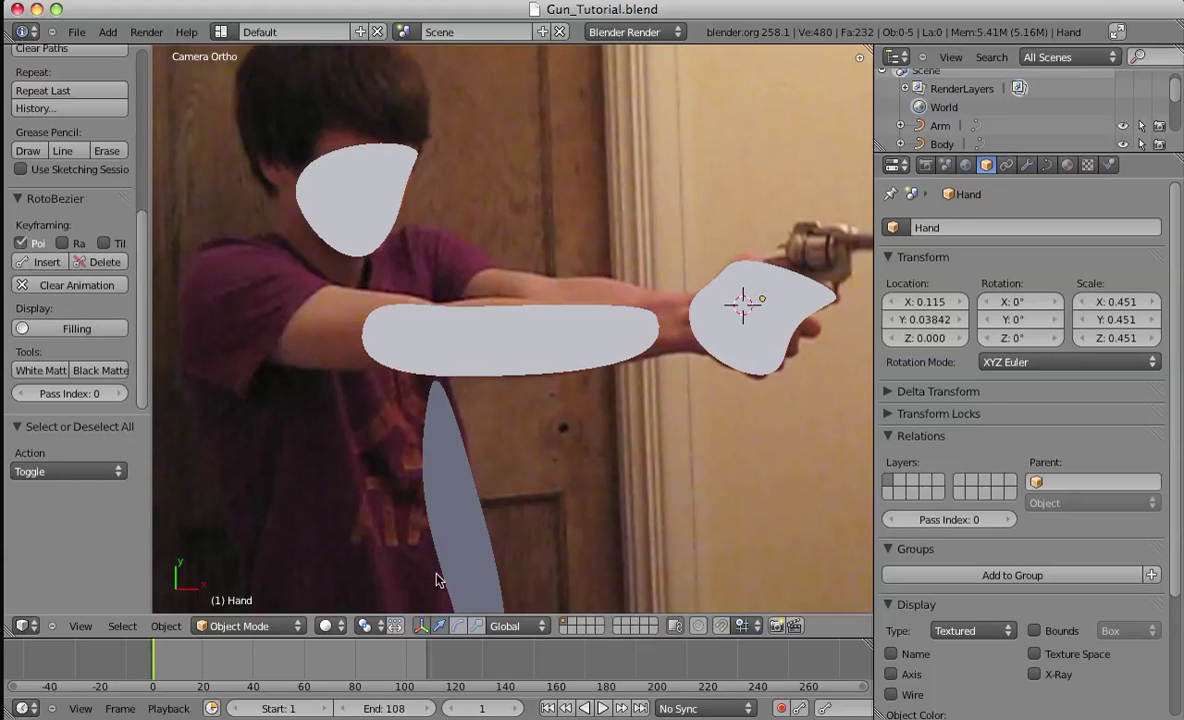
scroll(464, 481, "down", 3)
right_click(447, 385)
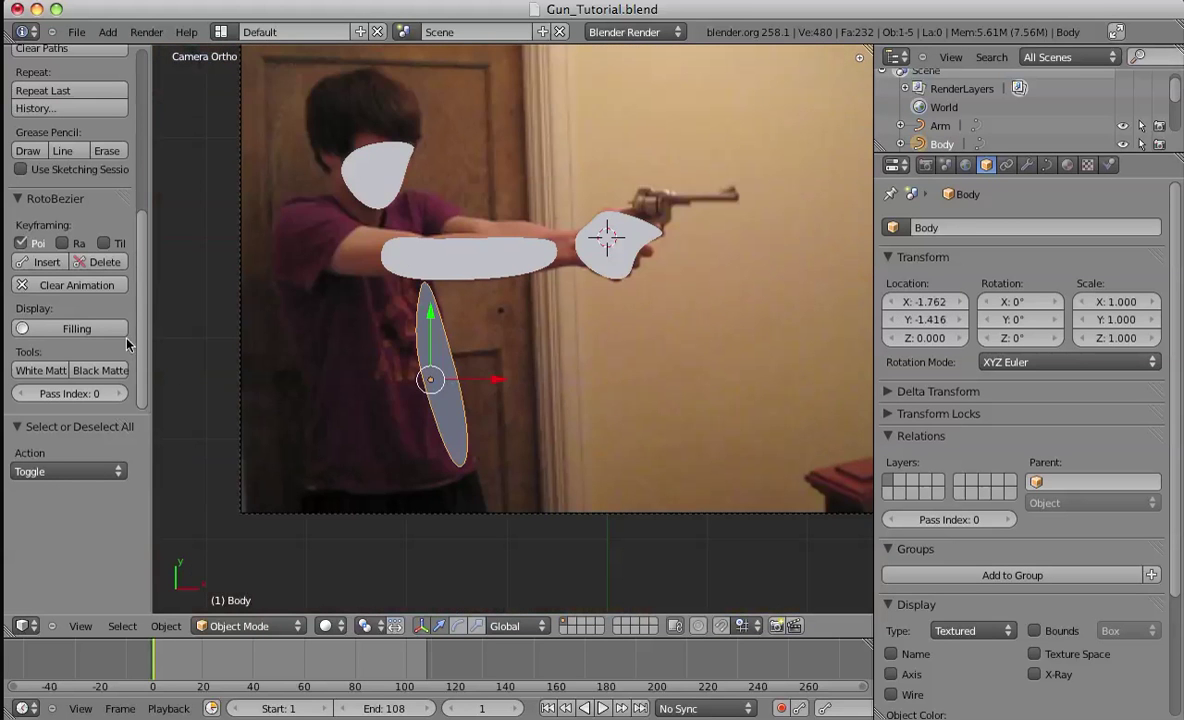
left_click(31, 372)
Save over the existing Gun_Tutorial.blend file.
scroll(441, 375, "up", 4)
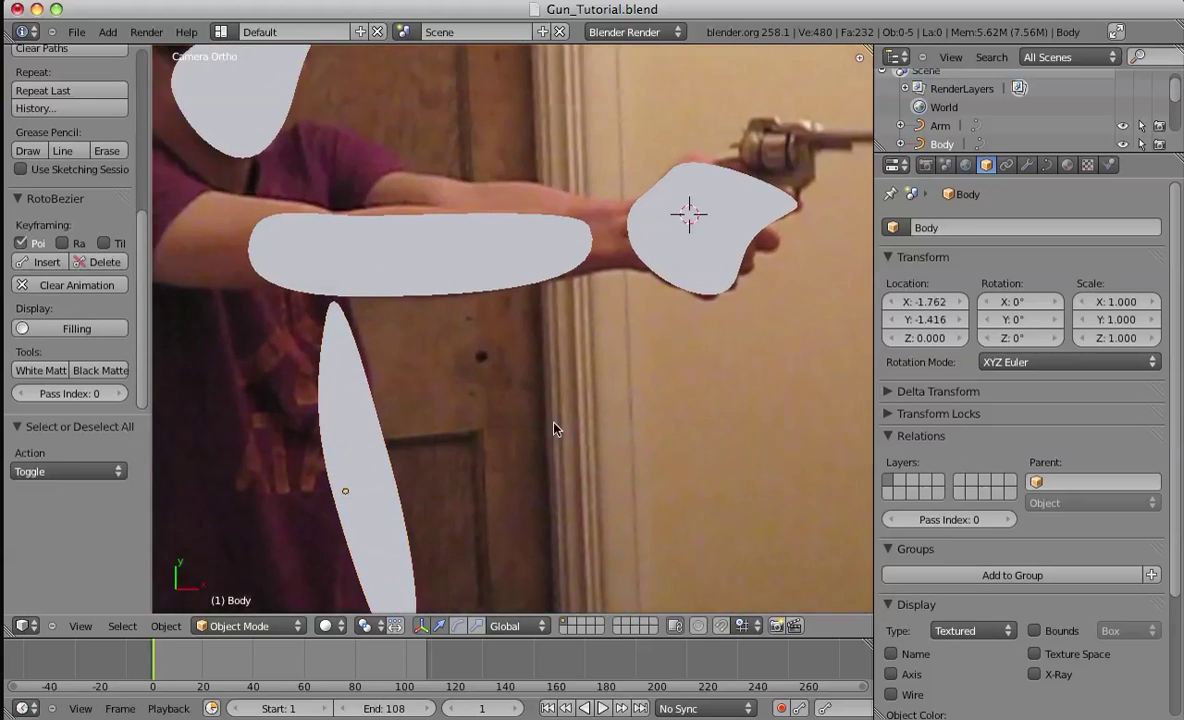
key("ctrl+s")
left_click(551, 441)
middle_click_drag(618, 418, 545, 425, "shift")
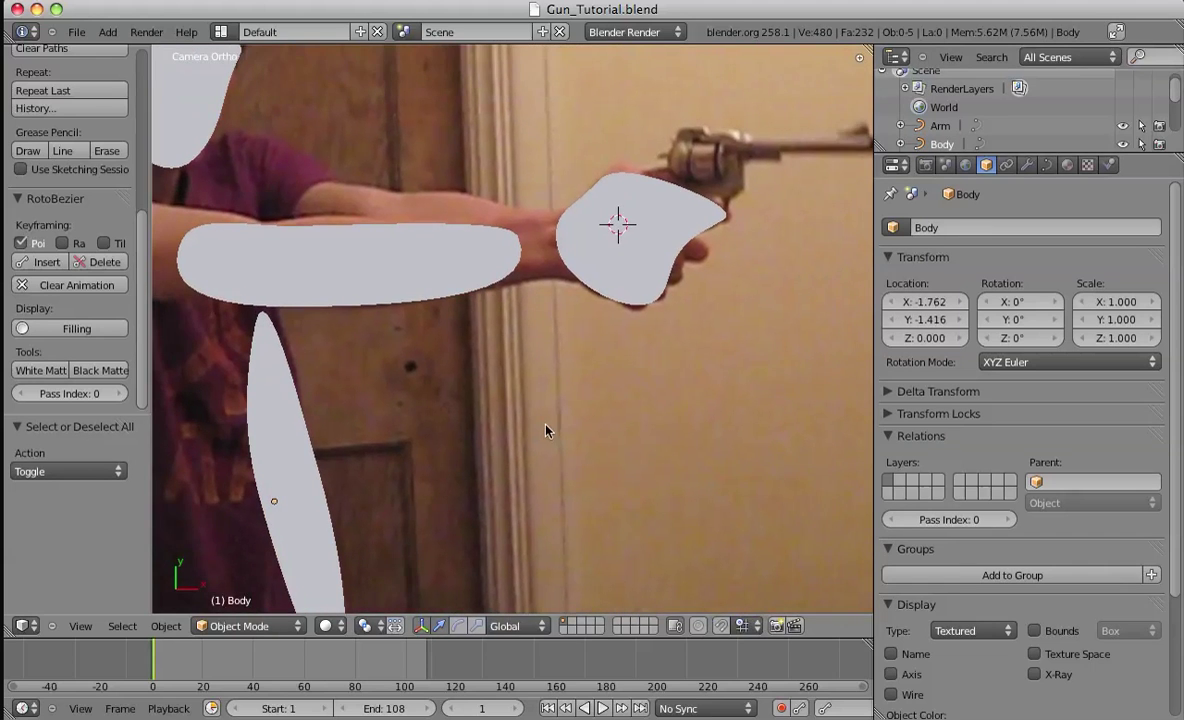